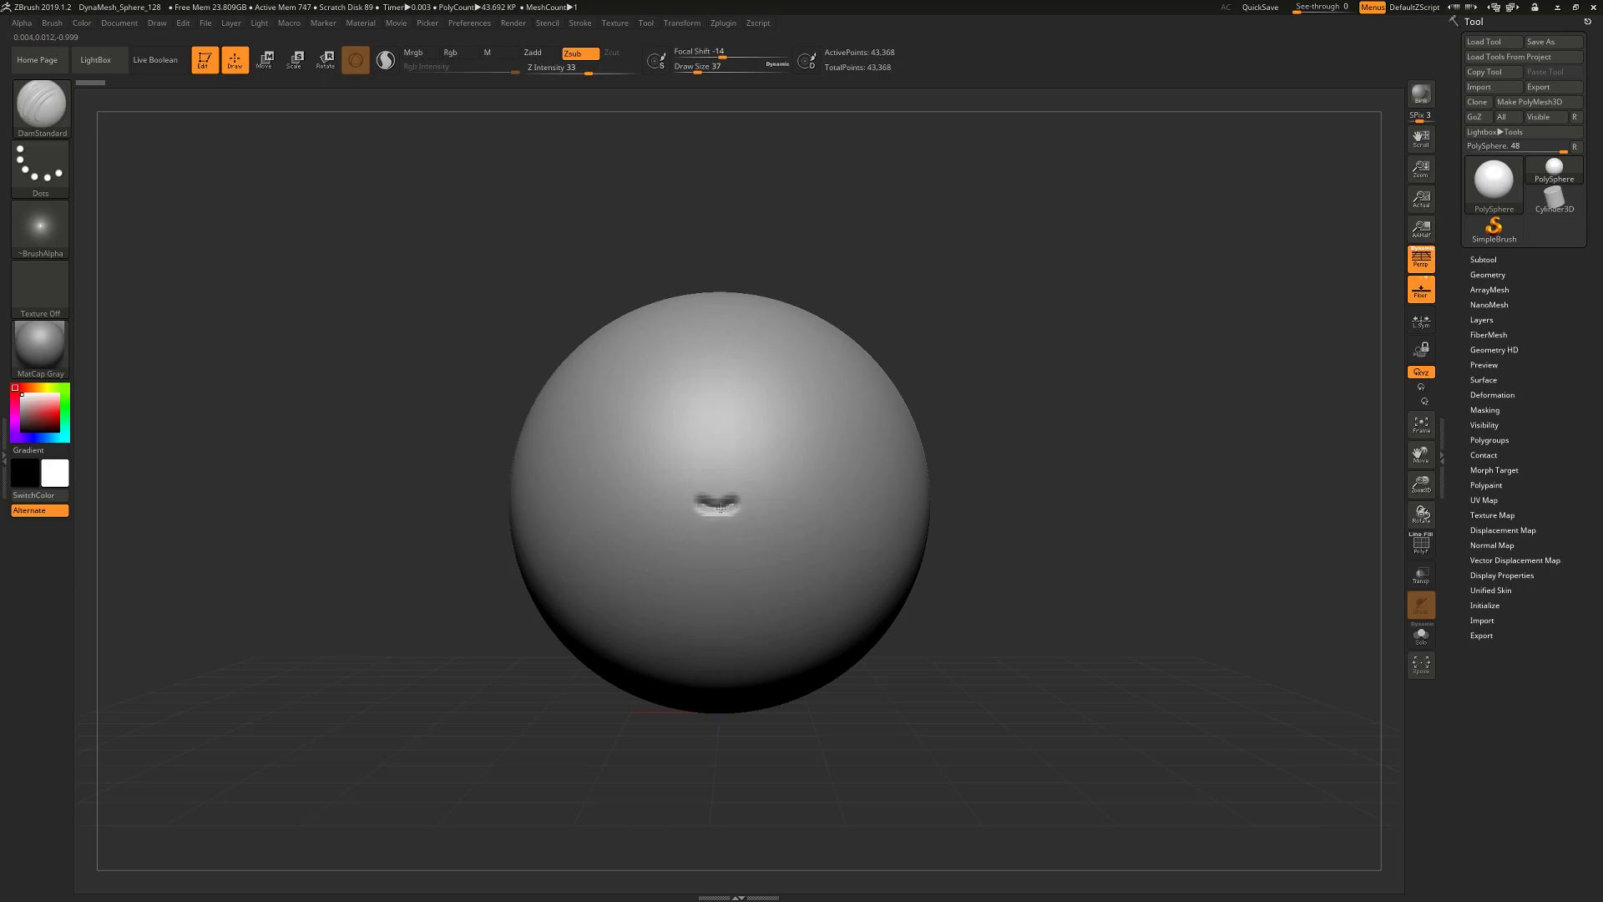
Carve the central mouth line and lower lip outline symmetrically on the sphere with DamStandard, raising the draw size to 54
{"action": "left_click_drag", "start_coordinate": [770, 506], "coordinate": [796, 512]}
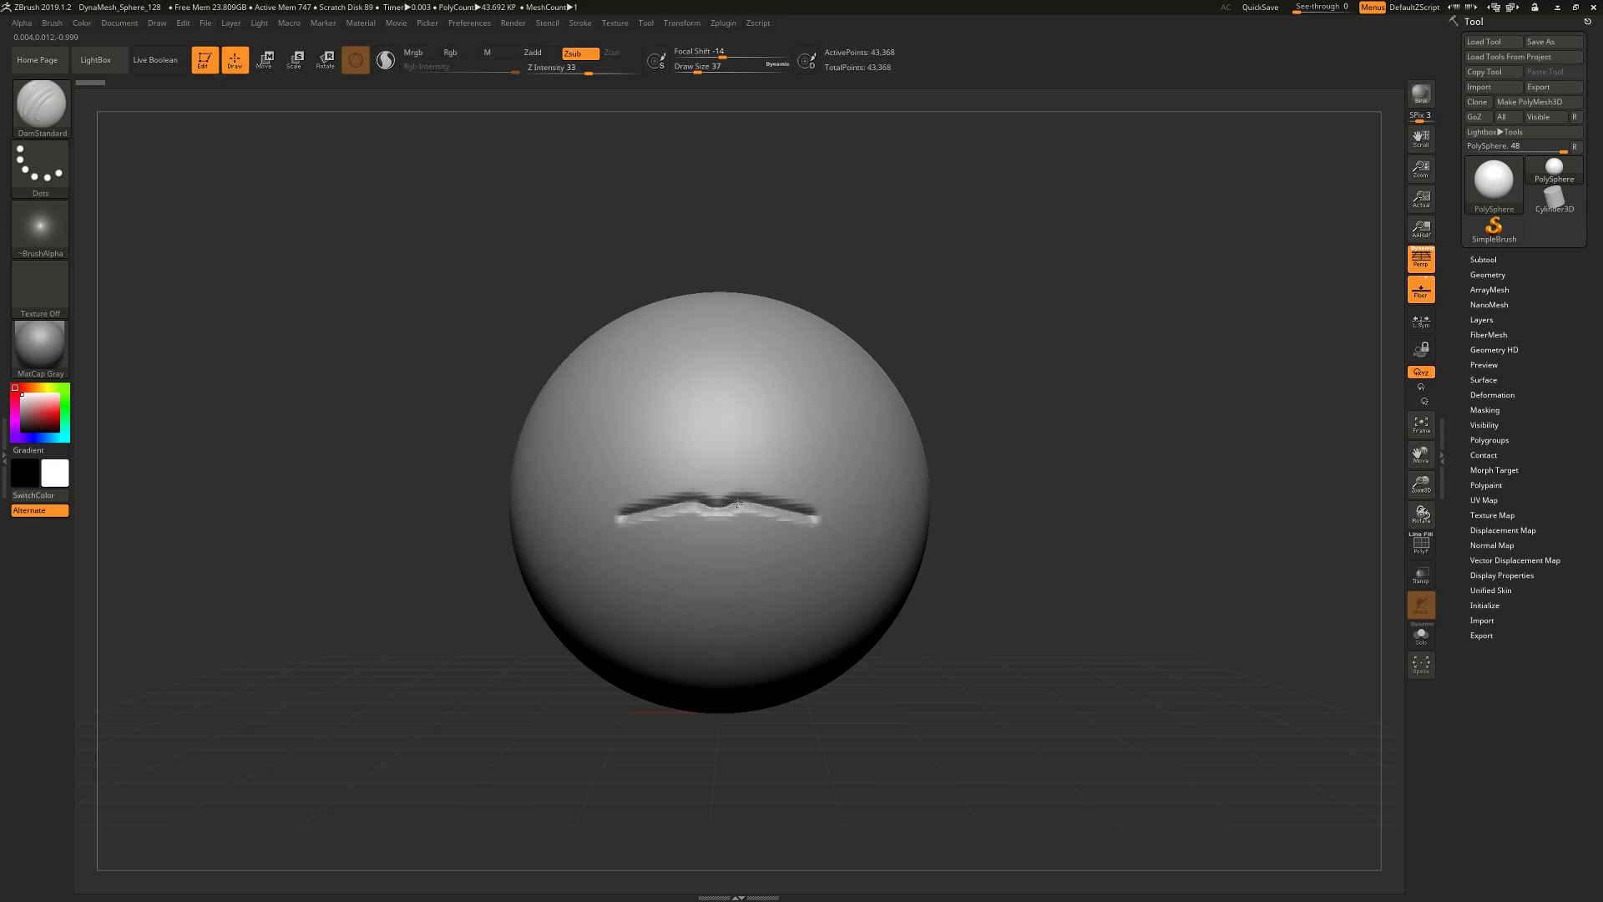
{"action": "left_click", "coordinate": [702, 71]}
{"action": "mouse_move", "coordinate": [702, 70]}
{"action": "left_mouse_down"}
{"action": "mouse_move", "coordinate": [659, 512]}
{"action": "mouse_move", "coordinate": [695, 506]}
{"action": "left_mouse_up"}
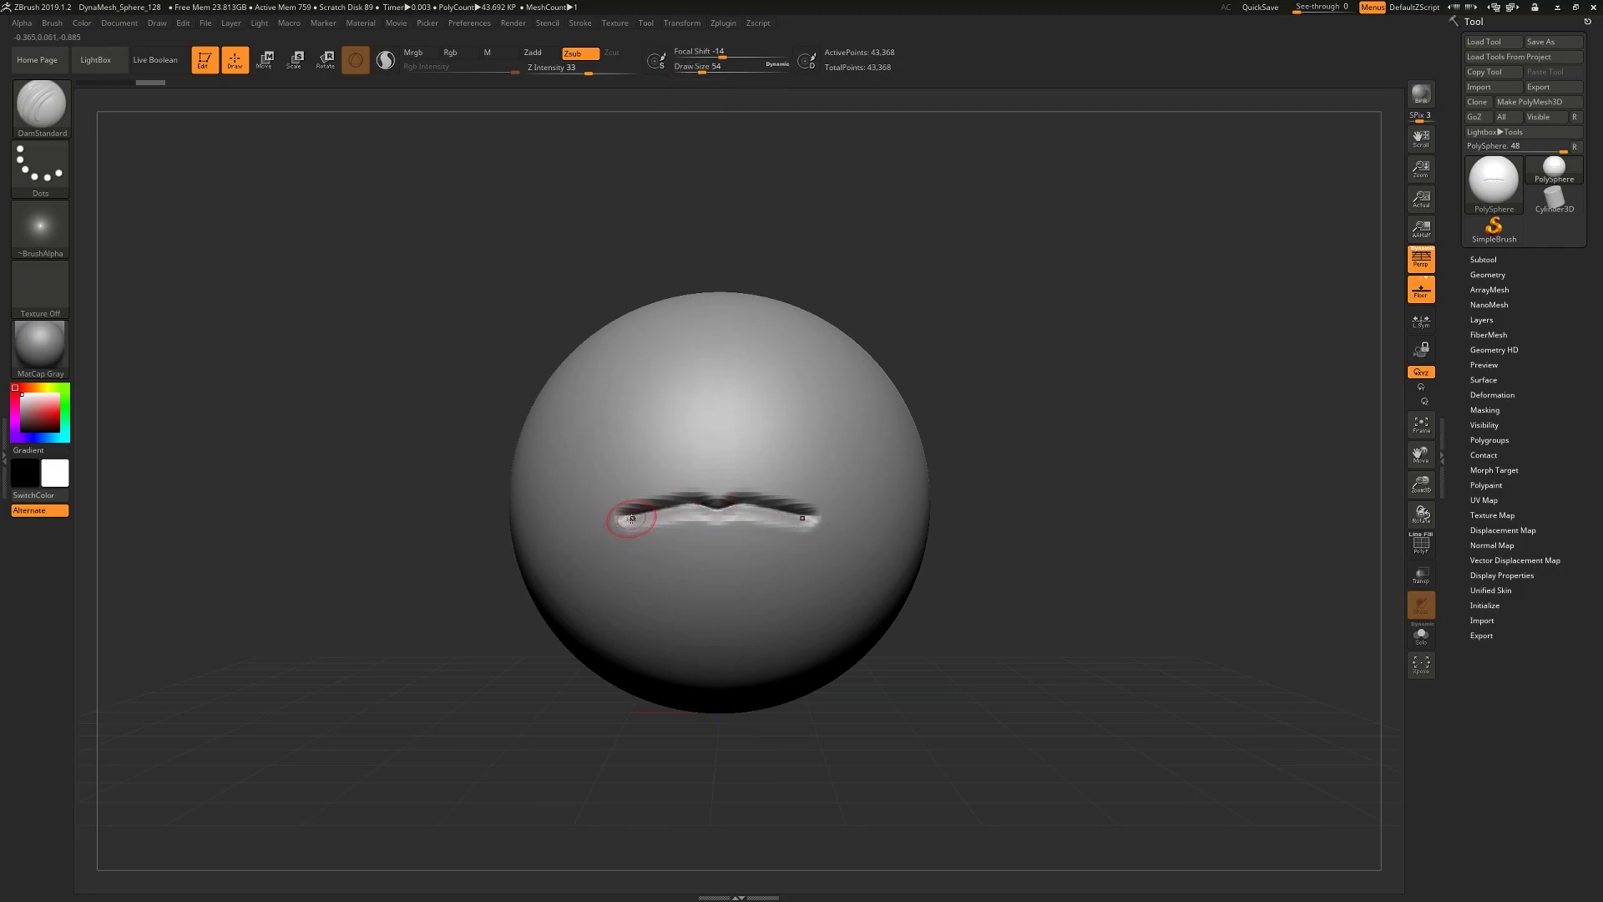
{"action": "left_click_drag", "start_coordinate": [629, 533], "coordinate": [713, 562]}
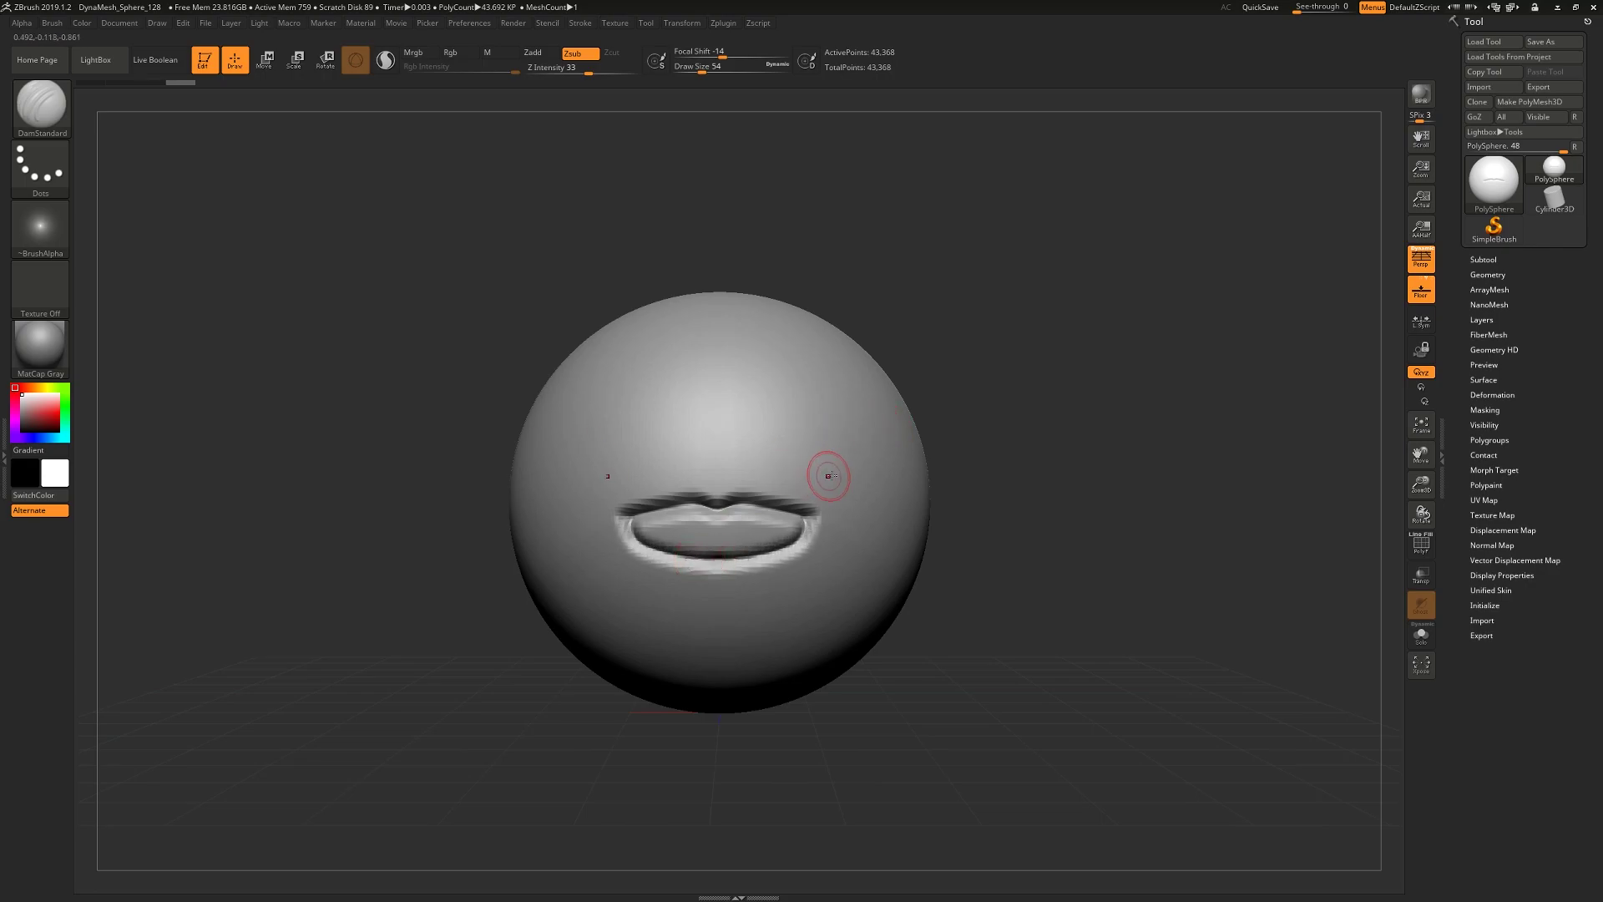
Raise the upper lip's border with the inverted DamStandard brush and smooth the contours of both lips
{"action": "key", "text": "alt"}
{"action": "left_click_drag", "start_coordinate": [621, 507], "coordinate": [697, 482], "text": "alt"}
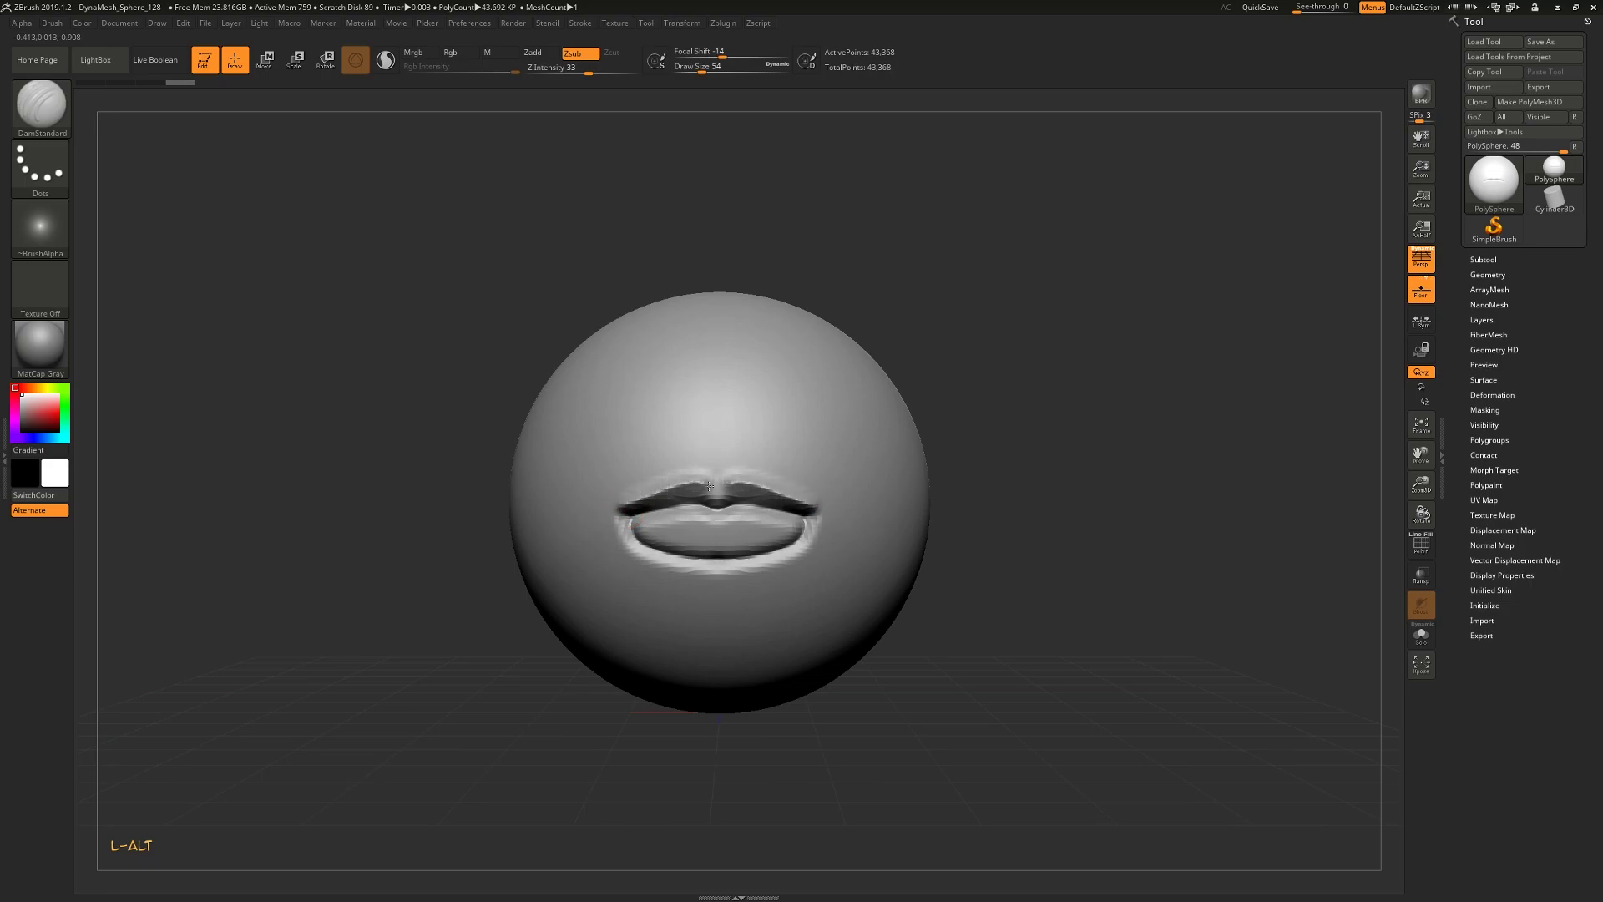
{"action": "key", "text": "shift"}
{"action": "left_click_drag", "start_coordinate": [692, 490], "coordinate": [627, 503], "text": "shift"}
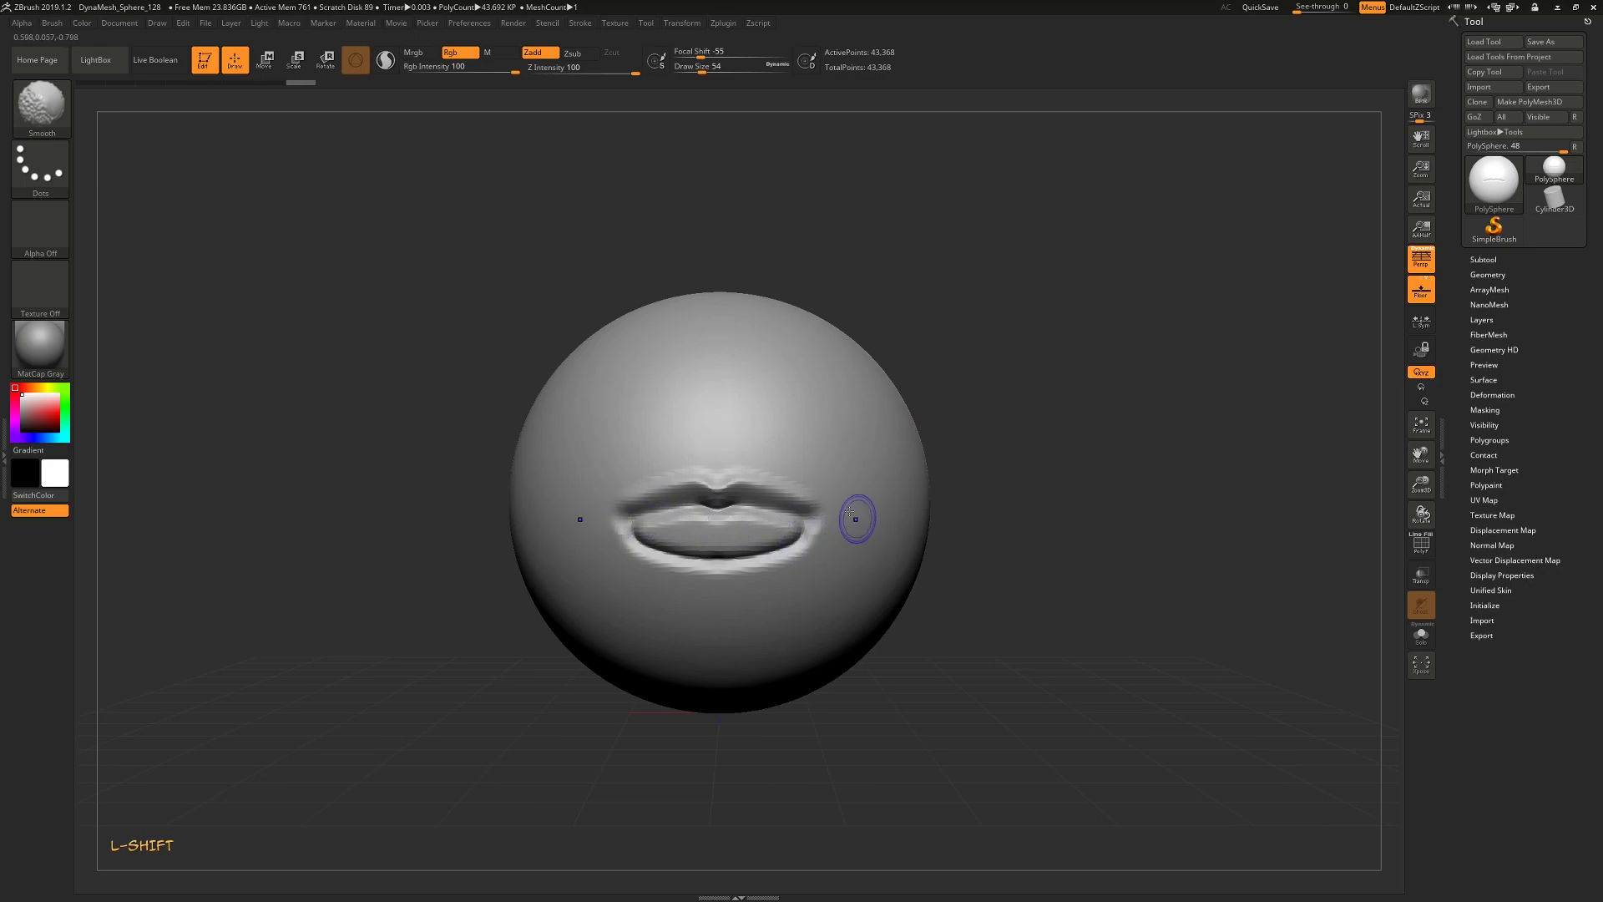
{"action": "mouse_move", "coordinate": [668, 538]}
{"action": "left_mouse_down", "text": "shift"}
{"action": "mouse_move", "coordinate": [643, 539]}
{"action": "mouse_move", "coordinate": [795, 555]}
{"action": "mouse_move", "coordinate": [705, 537]}
{"action": "mouse_move", "coordinate": [663, 554]}
{"action": "mouse_move", "coordinate": [762, 555]}
{"action": "mouse_move", "coordinate": [694, 570]}
{"action": "mouse_move", "coordinate": [698, 529]}
{"action": "mouse_move", "coordinate": [663, 529]}
{"action": "mouse_move", "coordinate": [709, 526]}
{"action": "mouse_move", "coordinate": [640, 534]}
{"action": "mouse_move", "coordinate": [716, 536]}
{"action": "mouse_move", "coordinate": [738, 573]}
{"action": "mouse_move", "coordinate": [776, 574]}
{"action": "mouse_move", "coordinate": [708, 579]}
{"action": "left_mouse_up", "text": "shift"}
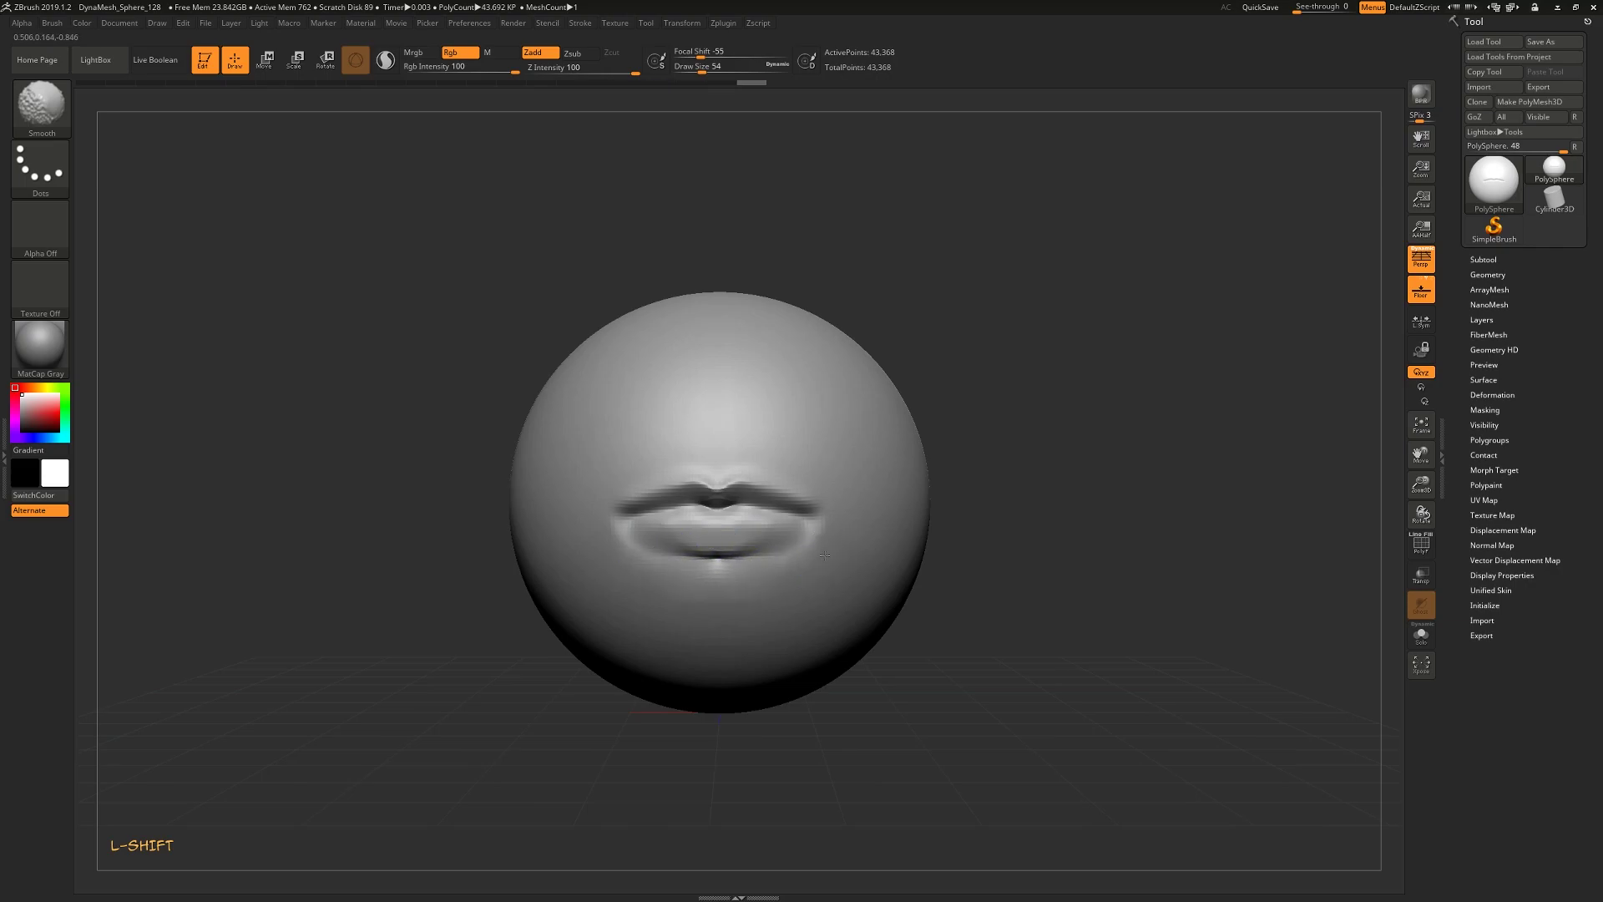
Inflate a rounded chin below the lower lip with the Inflat brush, set the draw size to 108 and lightly smooth the lower lip
{"action": "key", "text": "b"}
{"action": "key", "text": "d"}
{"action": "key", "text": "s"}
{"action": "left_click", "coordinate": [50, 112]}
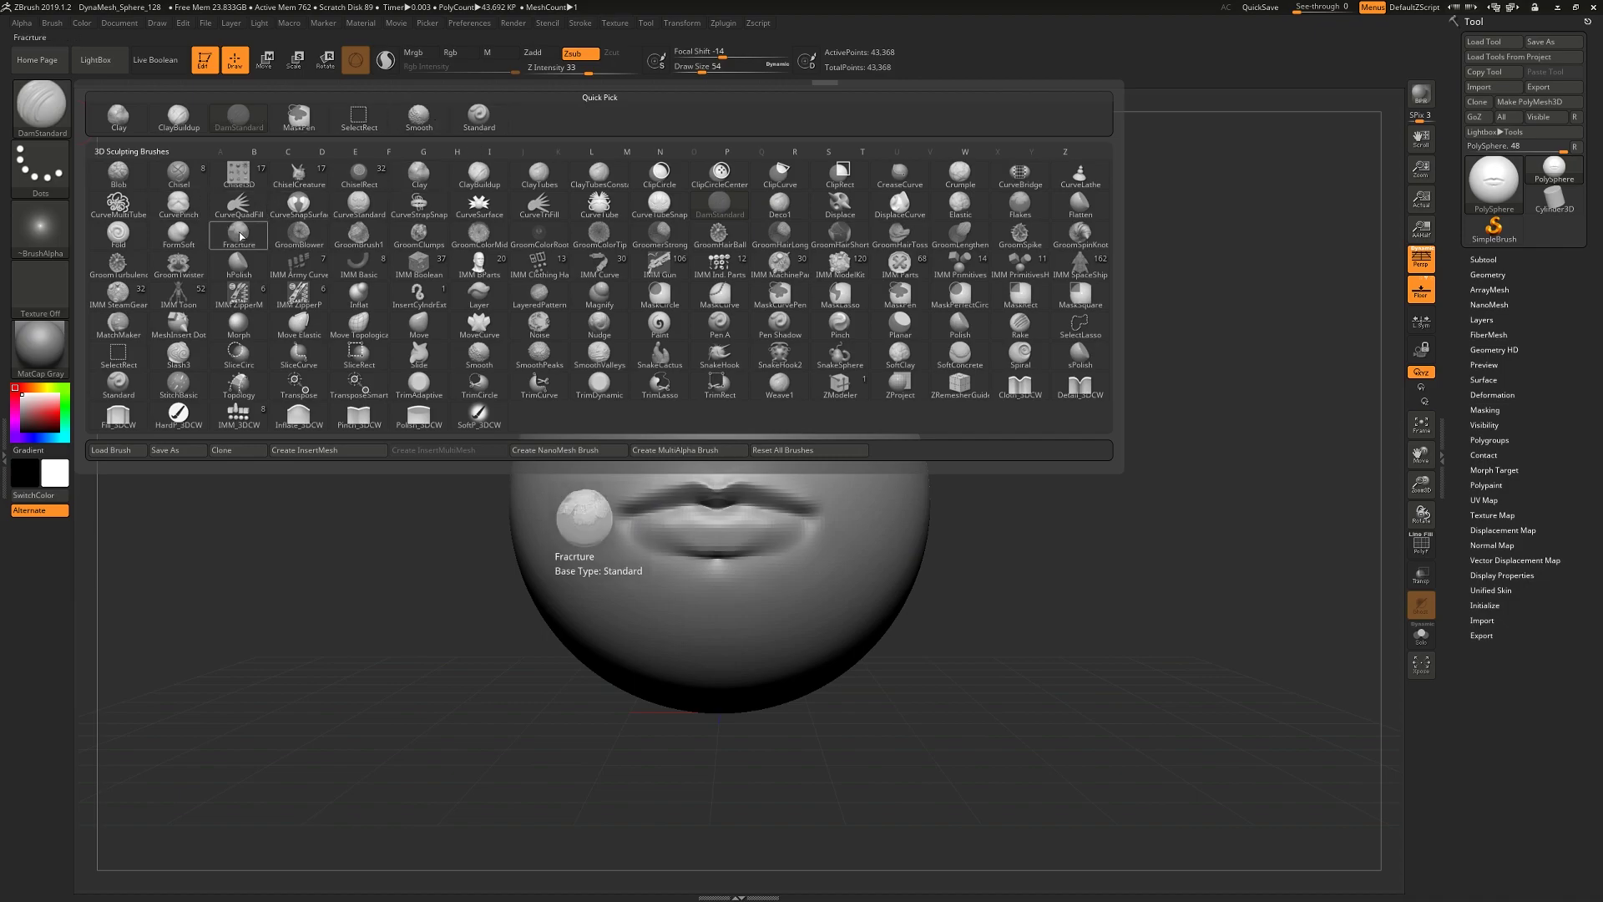
{"action": "key", "text": "i"}
{"action": "key", "text": "n"}
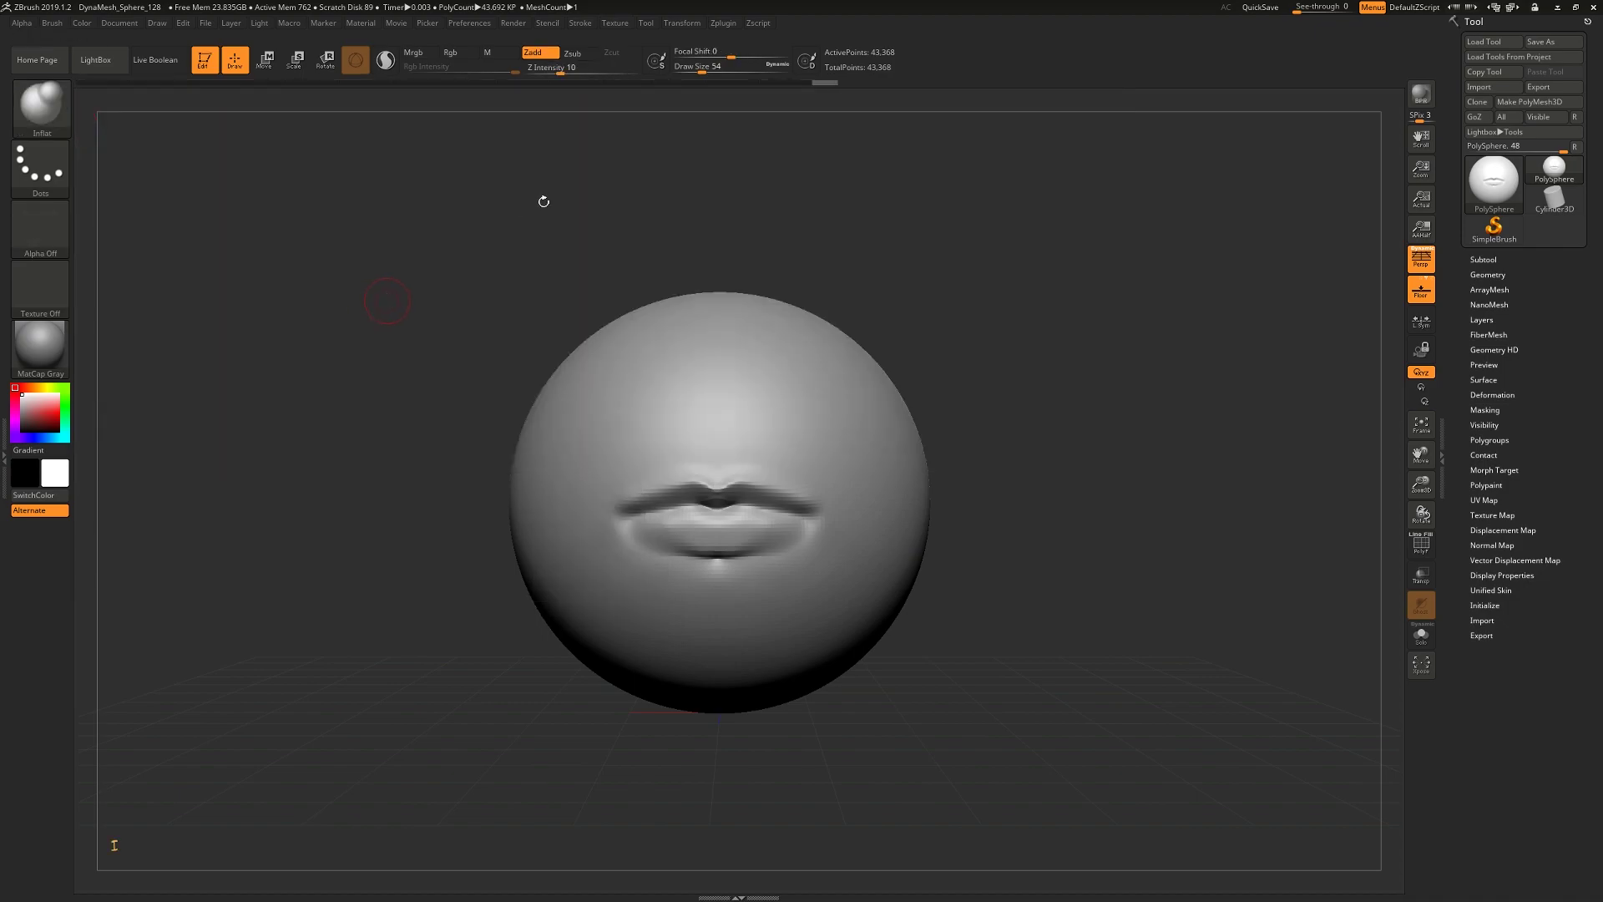
{"action": "left_click_drag", "start_coordinate": [702, 68], "coordinate": [724, 68]}
{"action": "key", "text": "ctrl"}
{"action": "mouse_move", "coordinate": [698, 607]}
{"action": "left_mouse_down"}
{"action": "mouse_move", "coordinate": [678, 611]}
{"action": "mouse_move", "coordinate": [697, 637]}
{"action": "mouse_move", "coordinate": [680, 586]}
{"action": "mouse_move", "coordinate": [672, 636]}
{"action": "left_mouse_up"}
{"action": "mouse_move", "coordinate": [1109, 651]}
{"action": "left_mouse_down"}
{"action": "mouse_move", "coordinate": [1135, 652]}
{"action": "mouse_move", "coordinate": [927, 336]}
{"action": "left_mouse_up"}
{"action": "left_click_drag", "start_coordinate": [724, 70], "coordinate": [712, 72]}
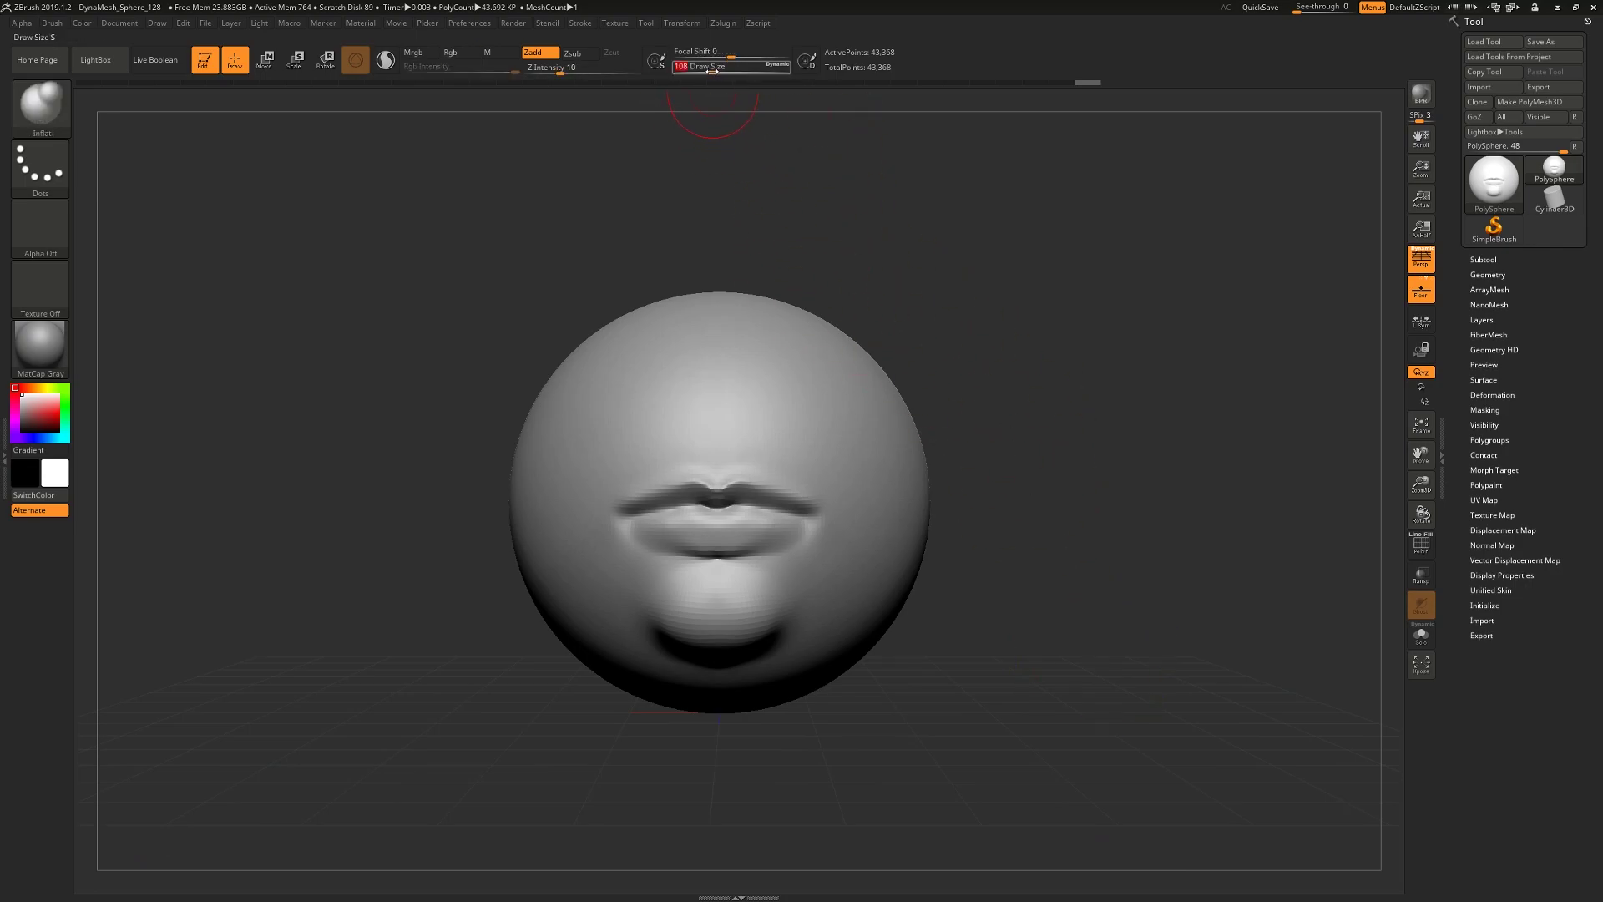
{"action": "mouse_move", "coordinate": [693, 548]}
{"action": "left_mouse_down", "text": "shift"}
{"action": "mouse_move", "coordinate": [646, 549]}
{"action": "mouse_move", "coordinate": [671, 533]}
{"action": "mouse_move", "coordinate": [656, 535]}
{"action": "left_mouse_up", "text": "shift"}
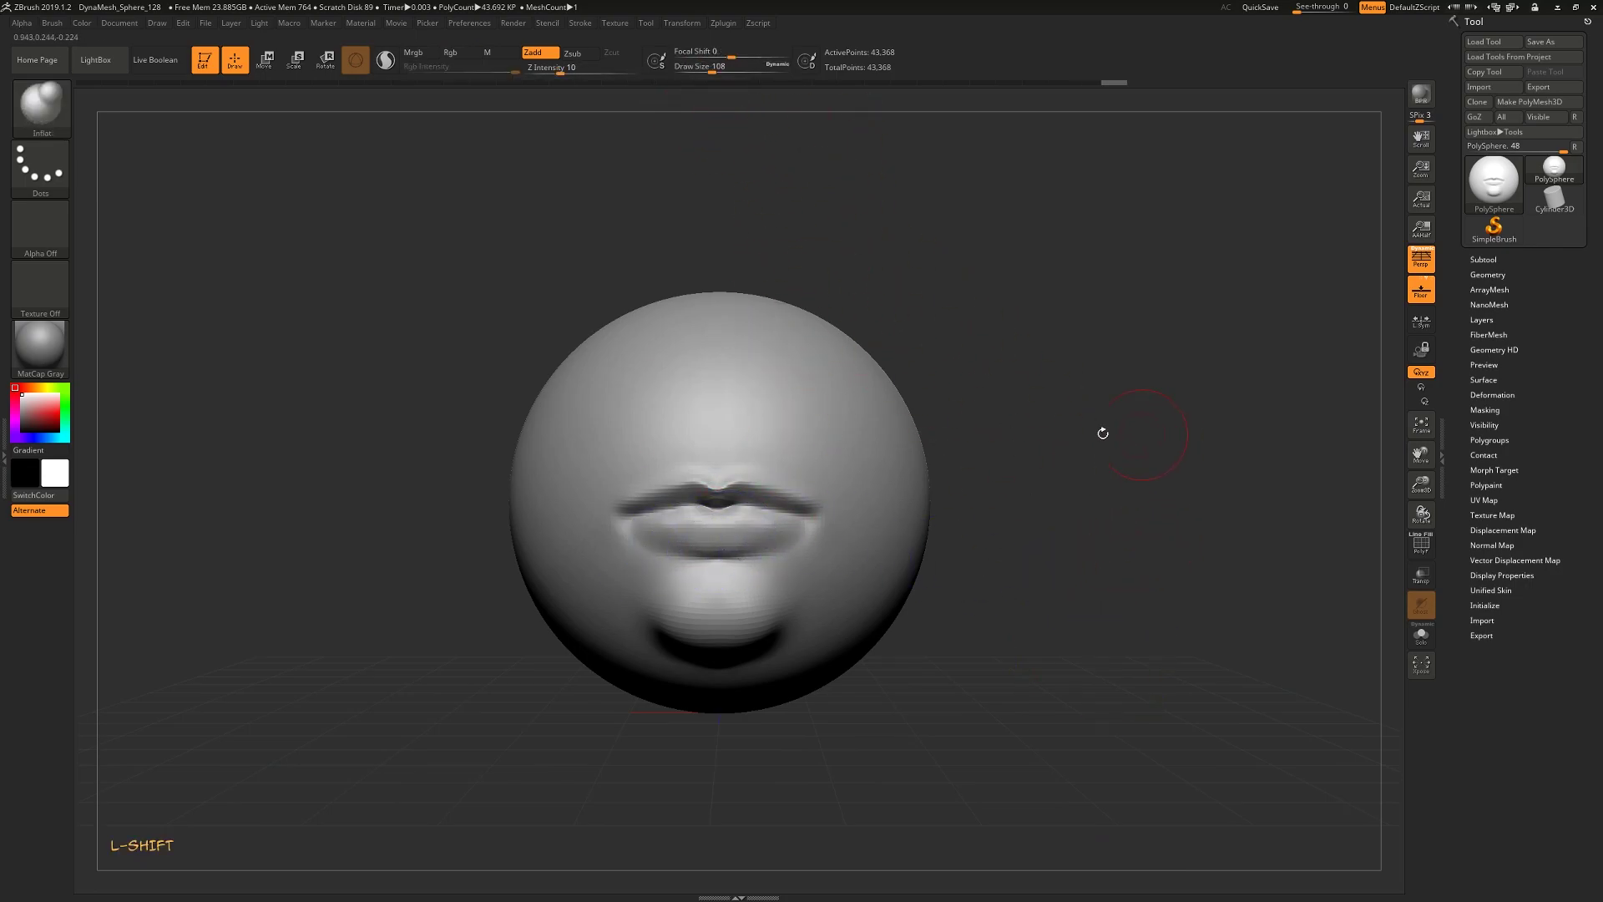
Carve a curved crease between the lower lip and the chin with DamStandard at Z Intensity 9
{"action": "left_click", "coordinate": [52, 106]}
{"action": "left_click", "coordinate": [237, 117]}
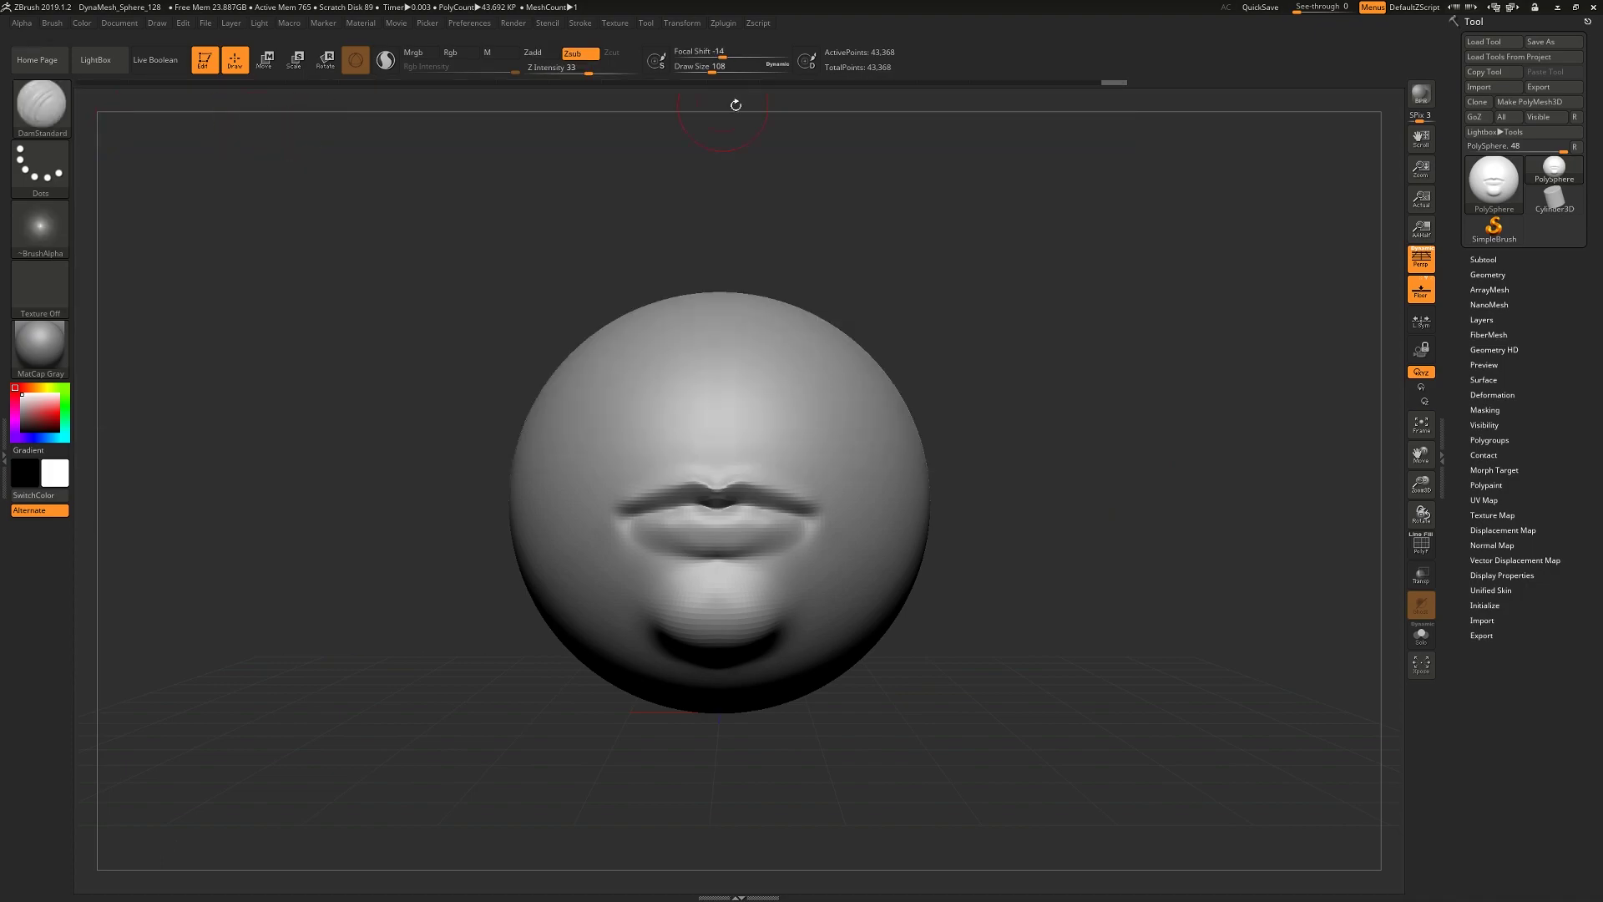
{"action": "left_click_drag", "start_coordinate": [587, 72], "coordinate": [572, 74]}
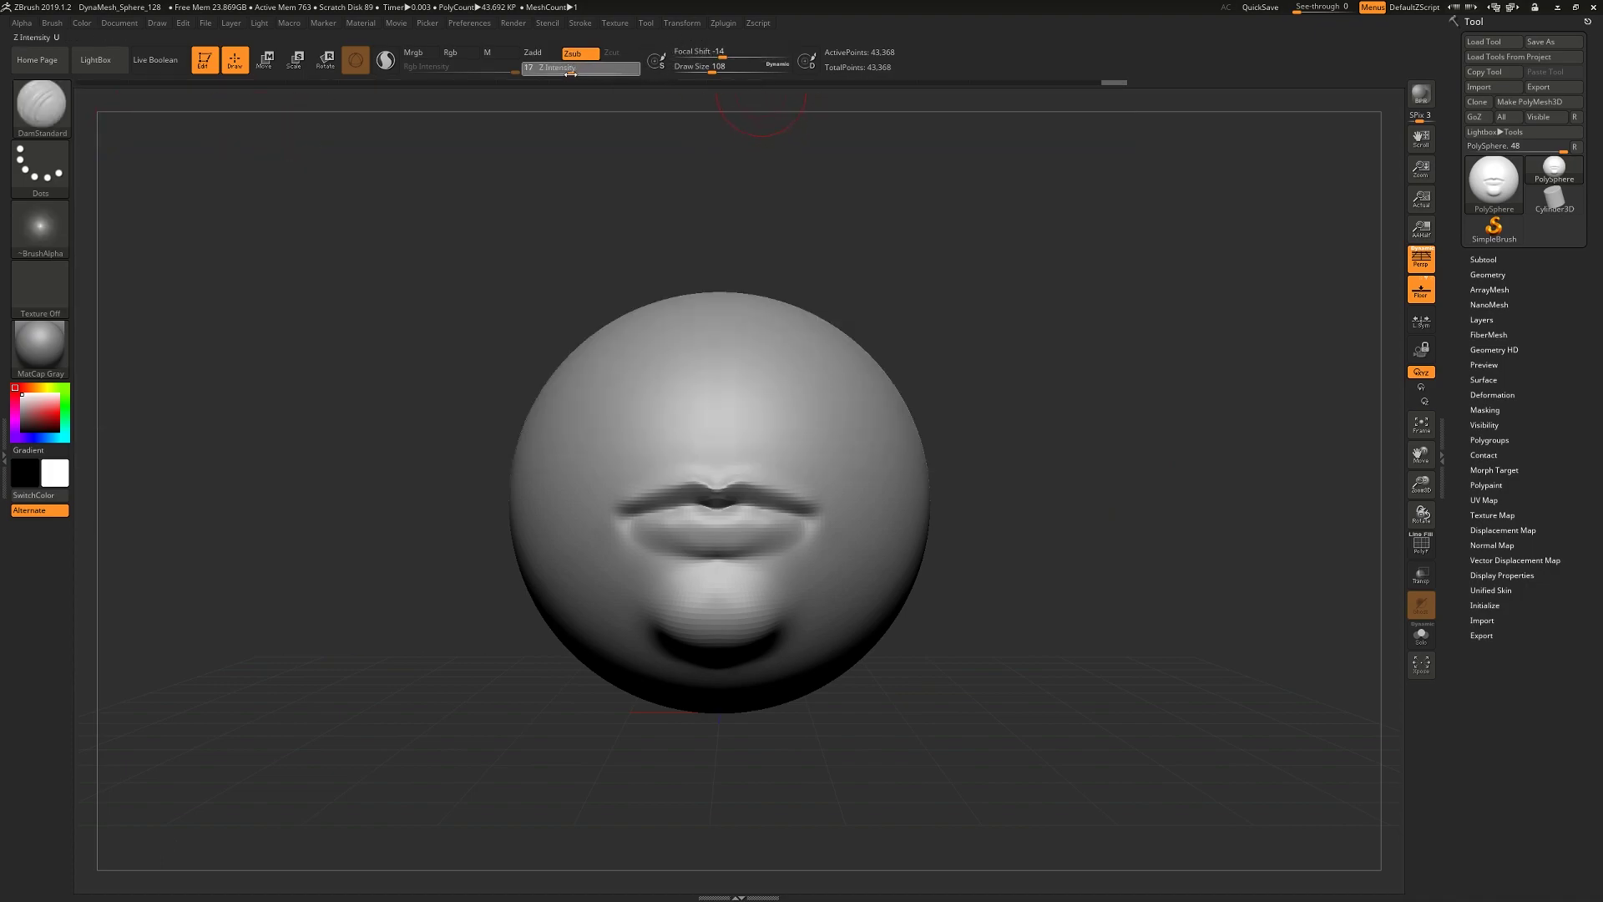
{"action": "mouse_move", "coordinate": [719, 563]}
{"action": "left_mouse_down"}
{"action": "mouse_move", "coordinate": [628, 593]}
{"action": "mouse_move", "coordinate": [678, 583]}
{"action": "mouse_move", "coordinate": [652, 573]}
{"action": "left_mouse_up"}
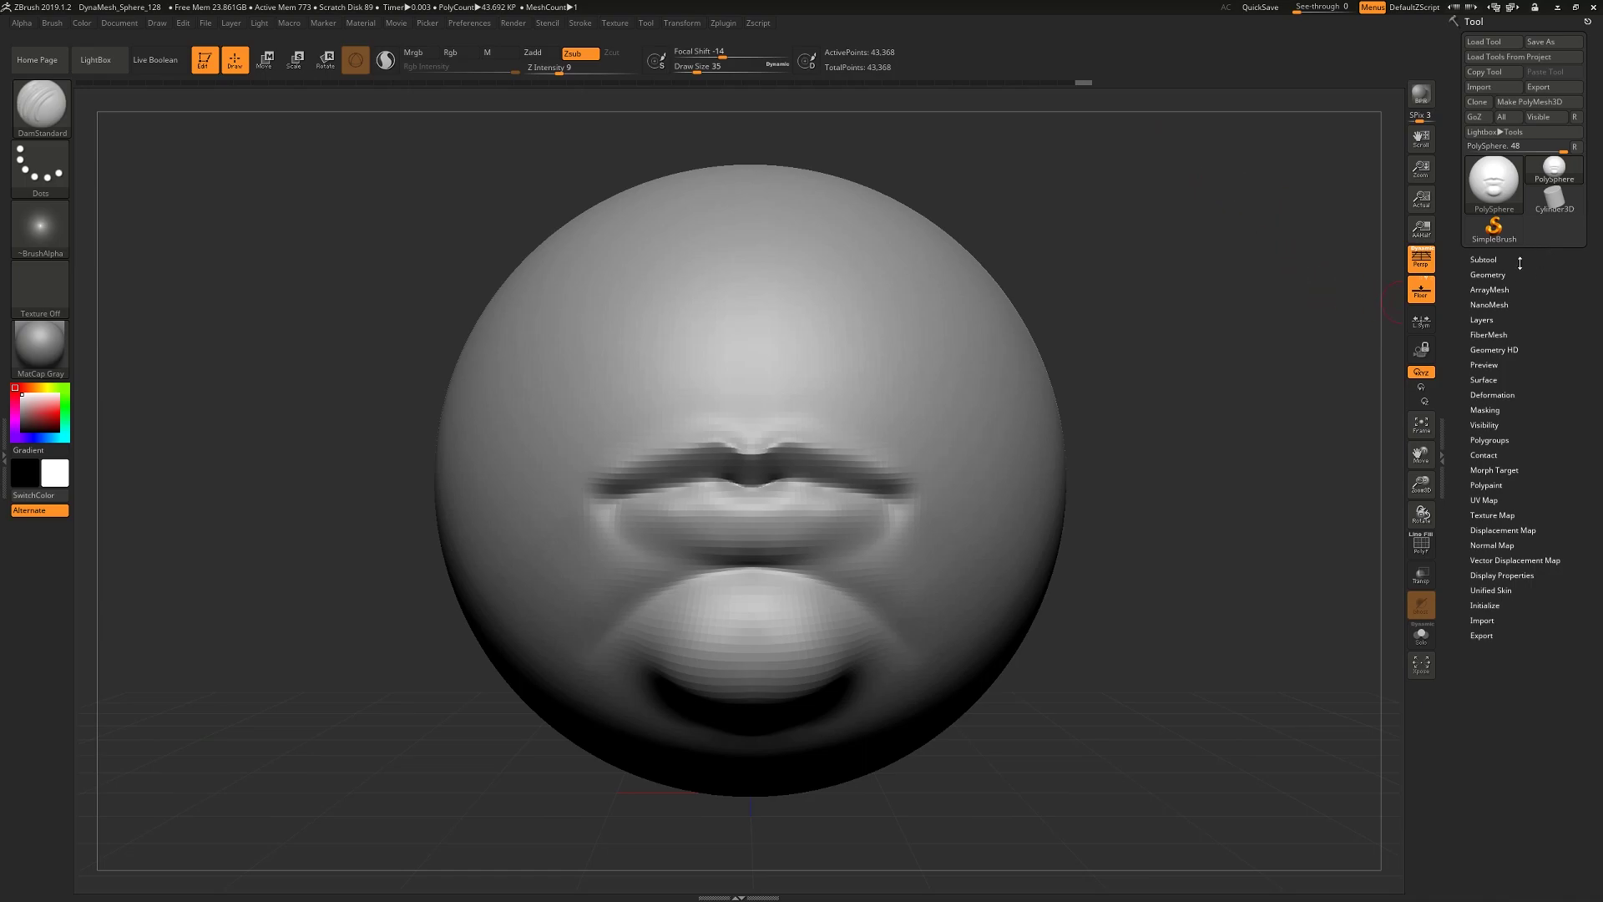
Divide the sphere's geometry once to add a second subdivision level
{"action": "left_click", "coordinate": [1488, 275]}
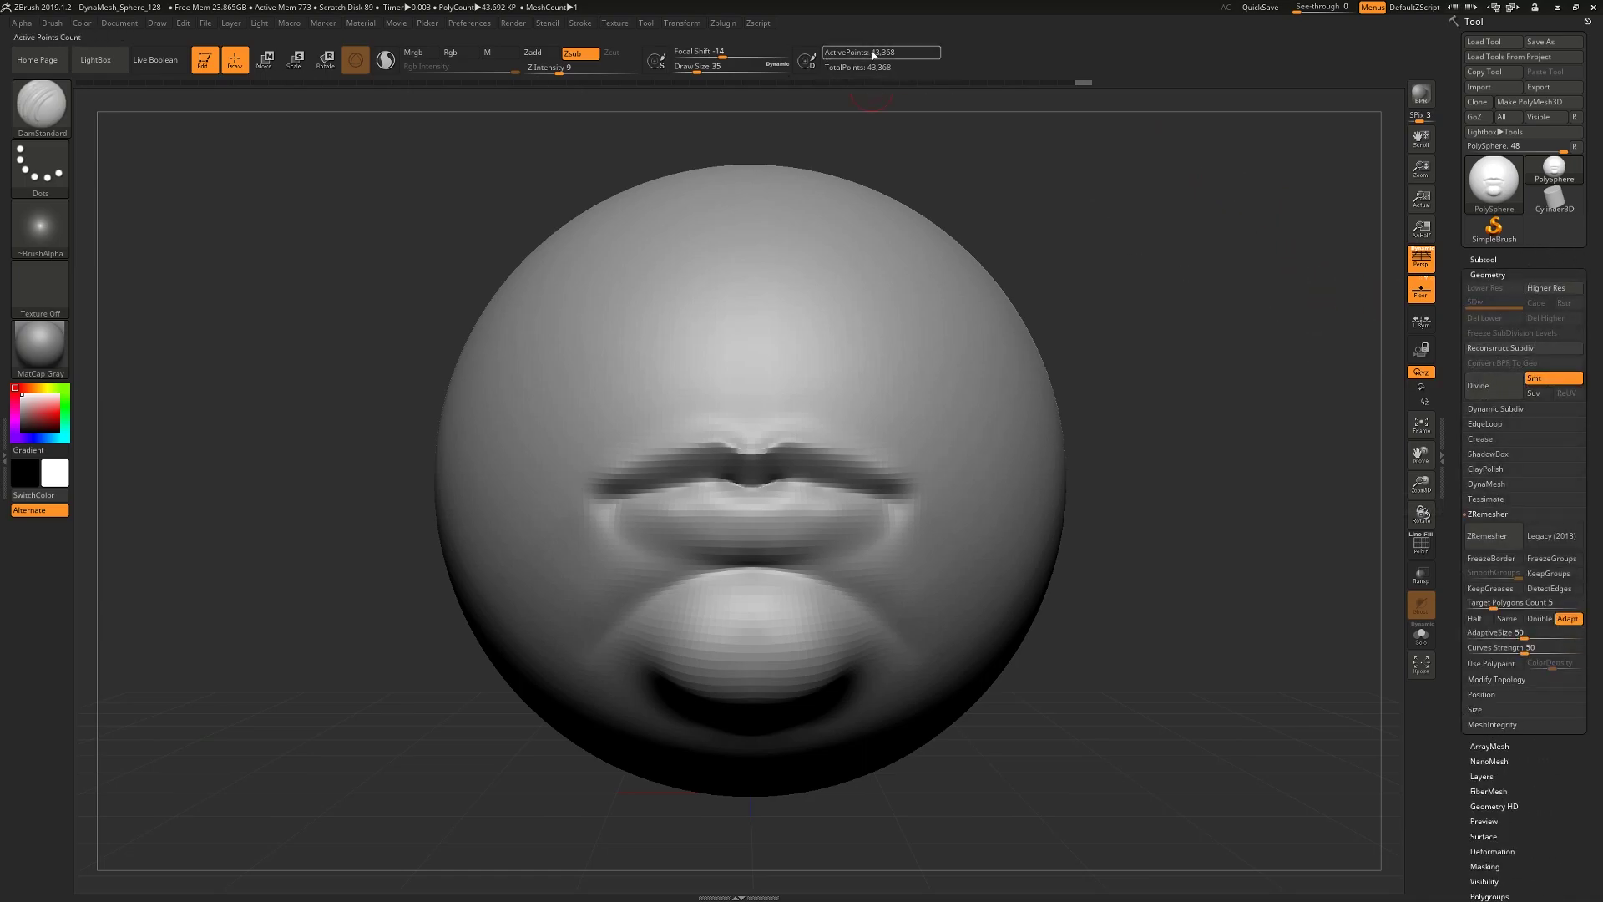
{"action": "left_click", "coordinate": [1498, 385]}
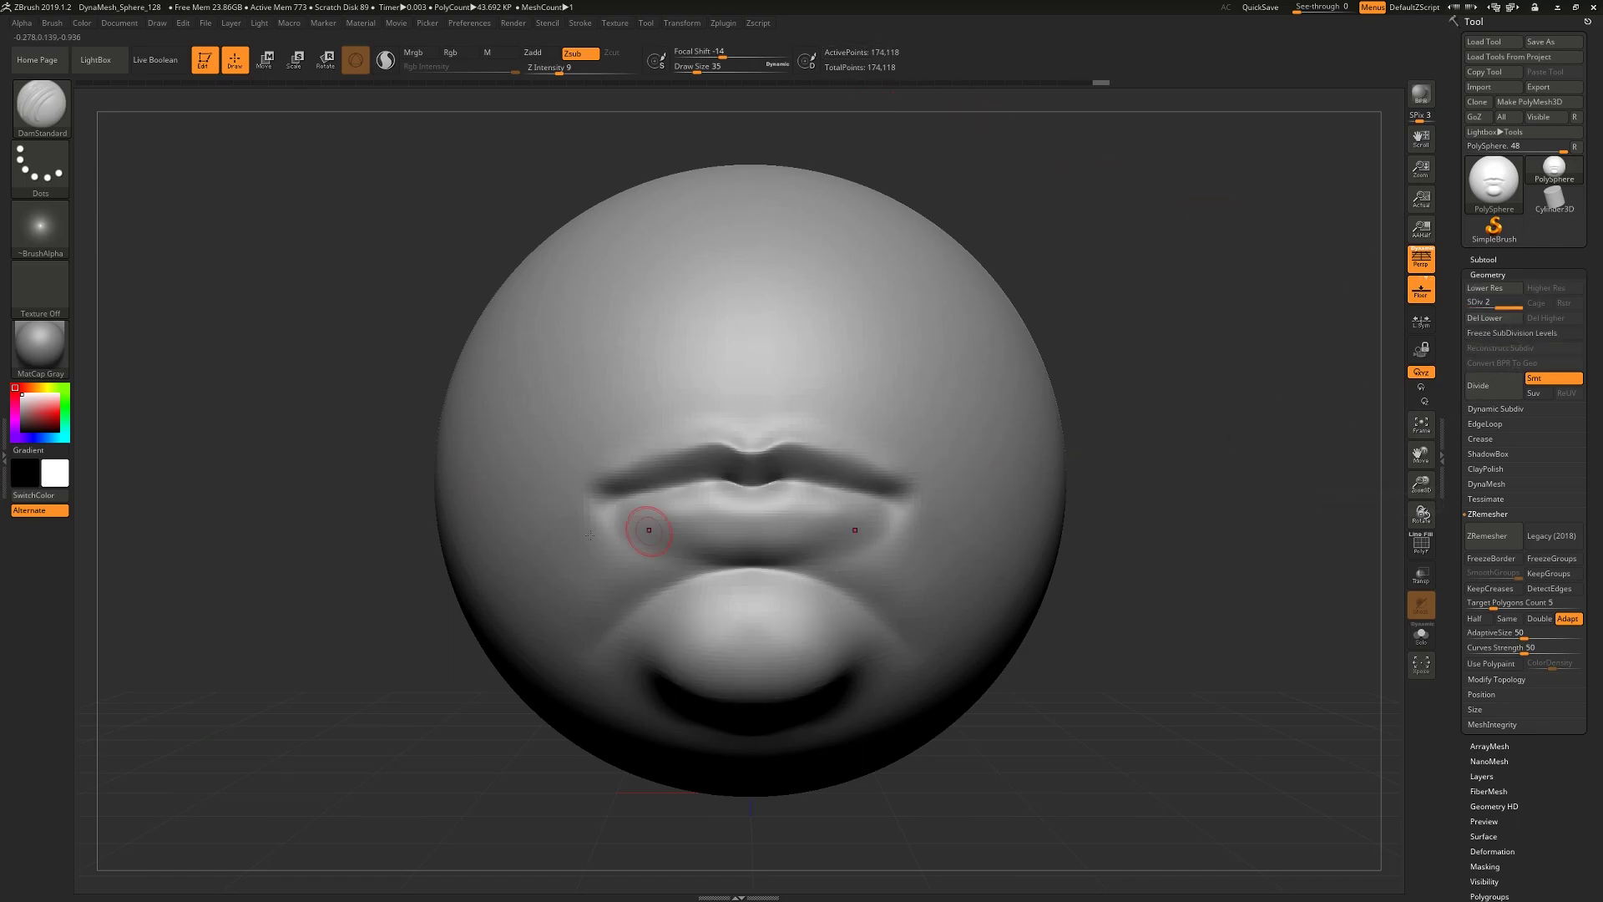
Build up volume across the lower lip with the ClayBuildup brush, set its draw size to 35 and smooth the strokes
{"action": "left_click", "coordinate": [50, 107]}
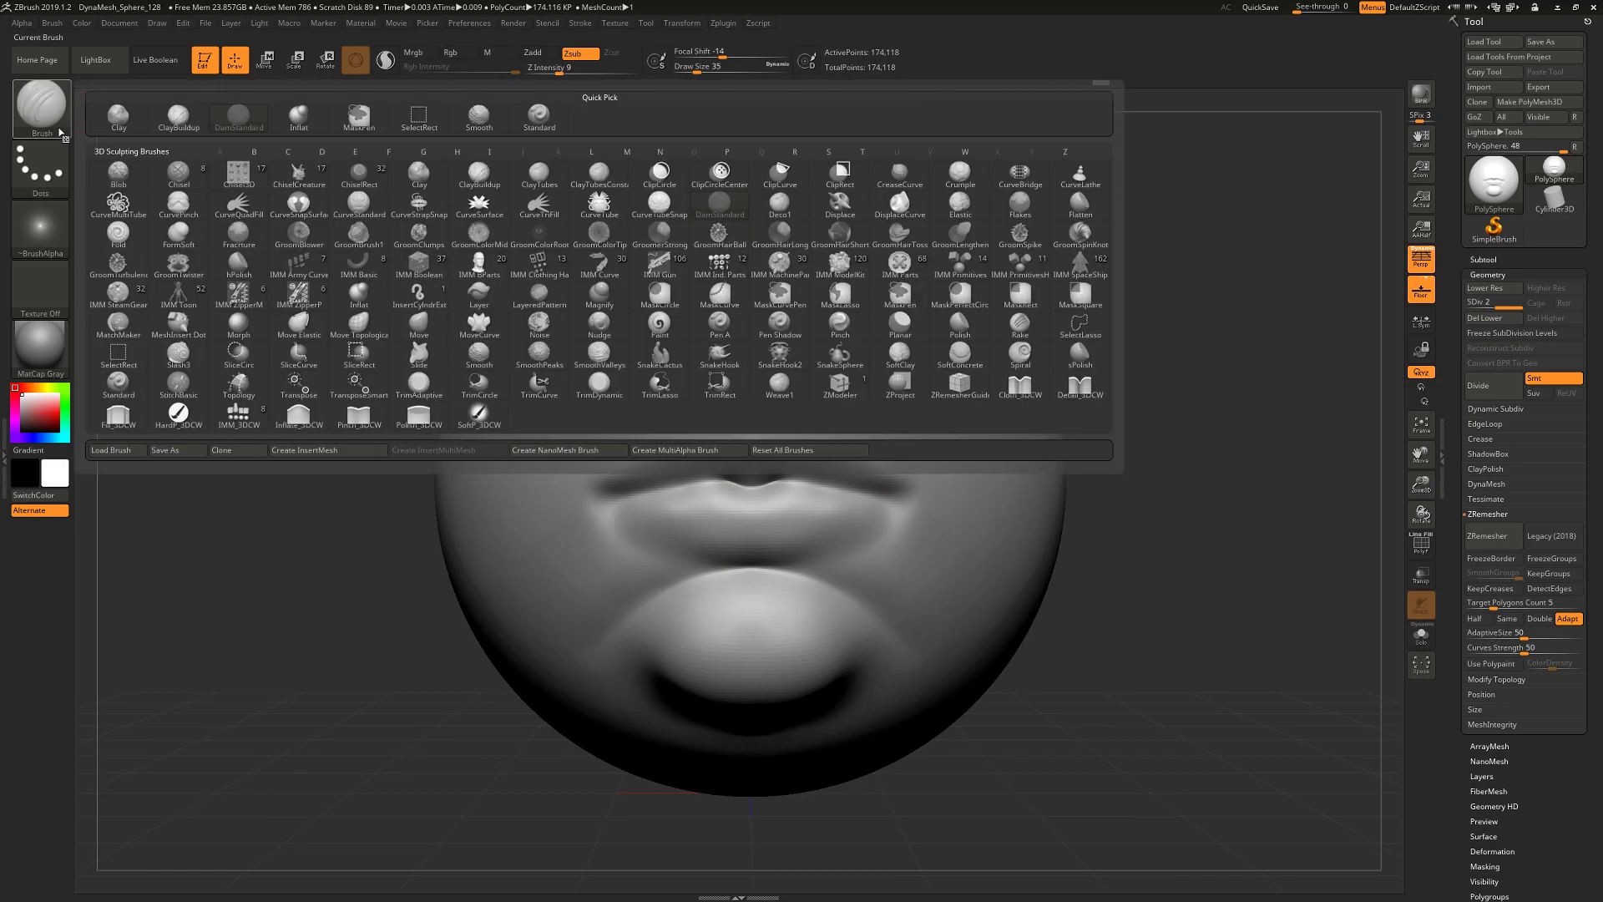
{"action": "left_click", "coordinate": [179, 118]}
{"action": "left_click_drag", "start_coordinate": [701, 68], "coordinate": [706, 68]}
{"action": "mouse_move", "coordinate": [1223, 496]}
{"action": "left_mouse_down"}
{"action": "mouse_move", "coordinate": [1245, 530]}
{"action": "mouse_move", "coordinate": [1219, 609]}
{"action": "left_mouse_up"}
{"action": "left_click_drag", "start_coordinate": [662, 501], "coordinate": [751, 506]}
{"action": "mouse_move", "coordinate": [1221, 549]}
{"action": "left_mouse_down"}
{"action": "mouse_move", "coordinate": [1219, 602]}
{"action": "mouse_move", "coordinate": [1220, 462]}
{"action": "mouse_move", "coordinate": [1017, 322]}
{"action": "left_mouse_up"}
{"action": "left_click_drag", "start_coordinate": [717, 71], "coordinate": [698, 72]}
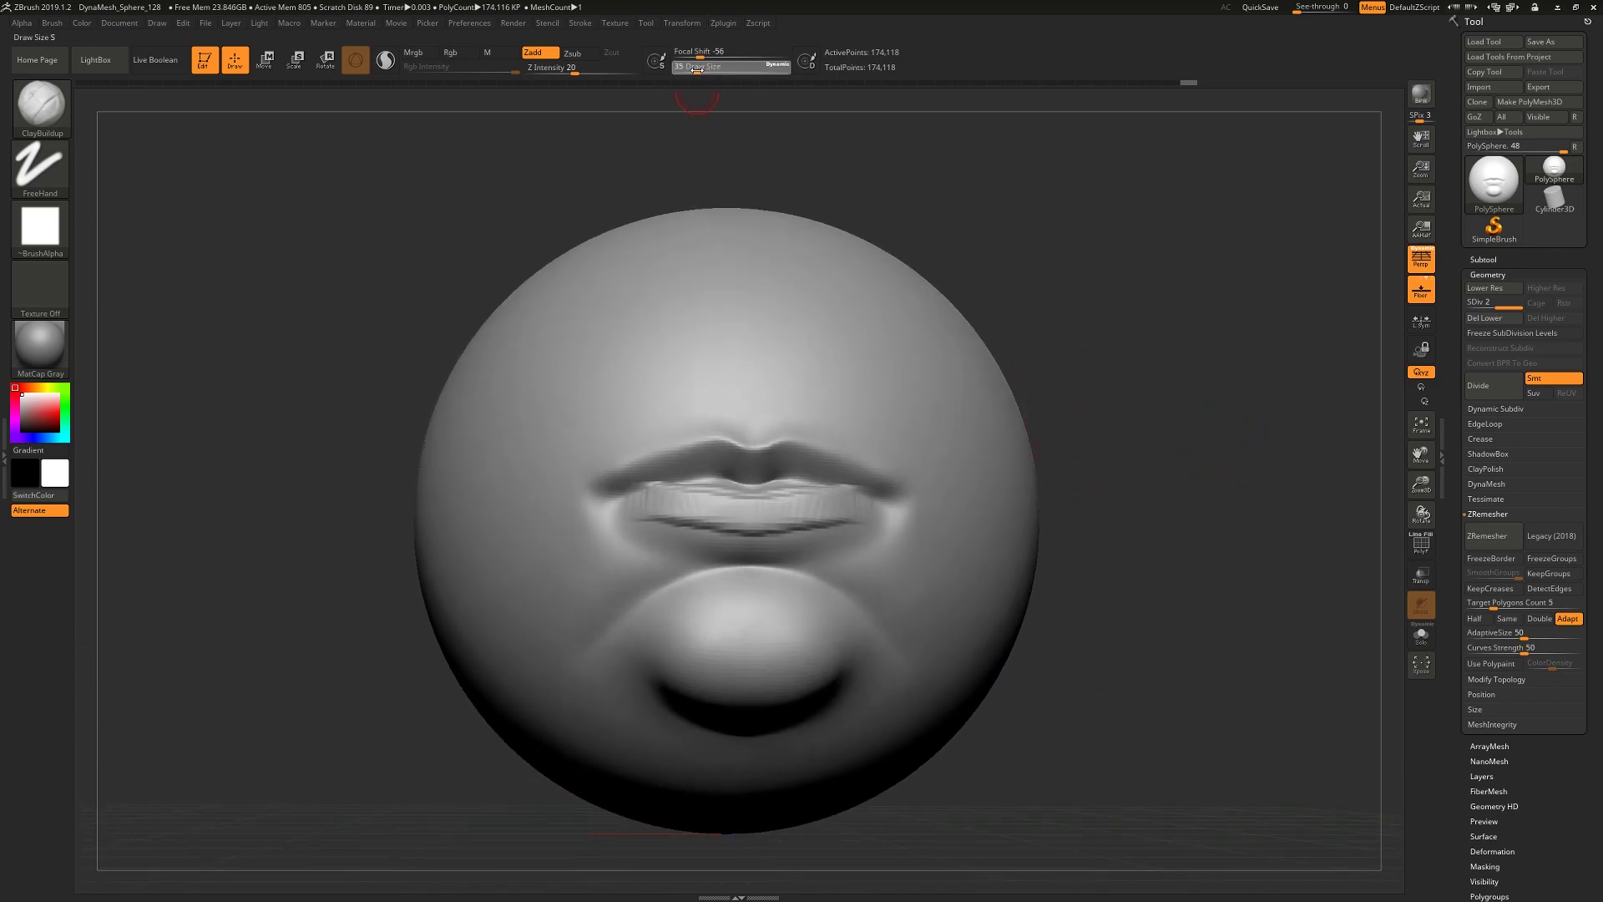
{"action": "mouse_move", "coordinate": [680, 464]}
{"action": "left_mouse_down", "text": "shift"}
{"action": "mouse_move", "coordinate": [677, 500]}
{"action": "mouse_move", "coordinate": [734, 524]}
{"action": "left_mouse_up", "text": "shift"}
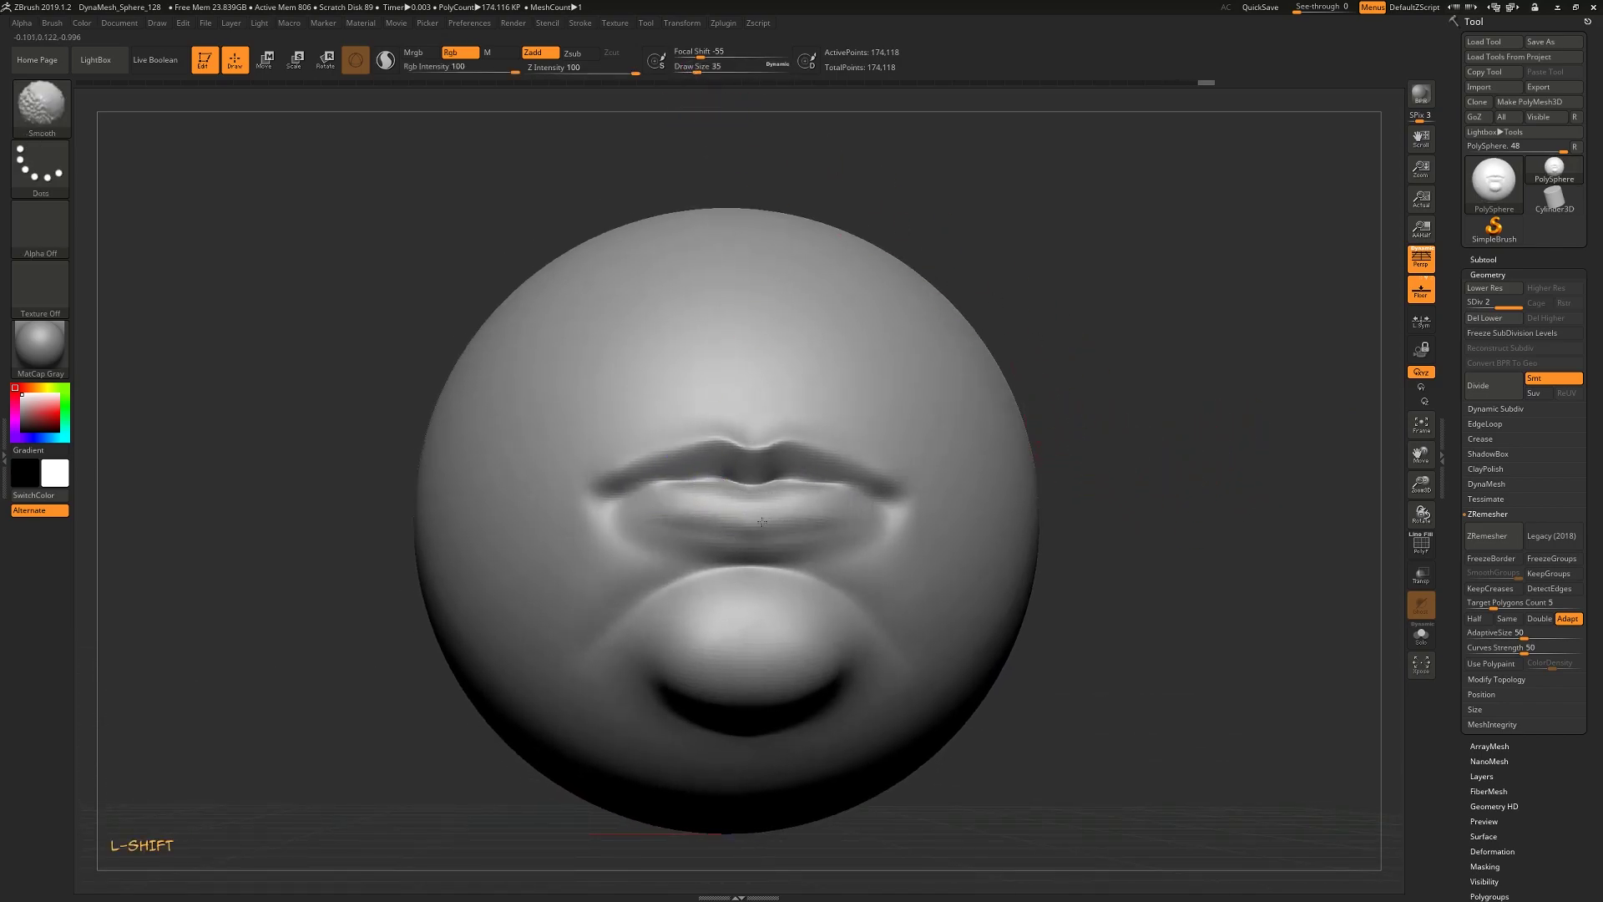
Shape the centre and sides of the upper lip with ClayBuildup strokes and smooth them into the surface
{"action": "mouse_move", "coordinate": [1164, 560]}
{"action": "left_mouse_down"}
{"action": "mouse_move", "coordinate": [1255, 523]}
{"action": "mouse_move", "coordinate": [1225, 517]}
{"action": "left_mouse_up"}
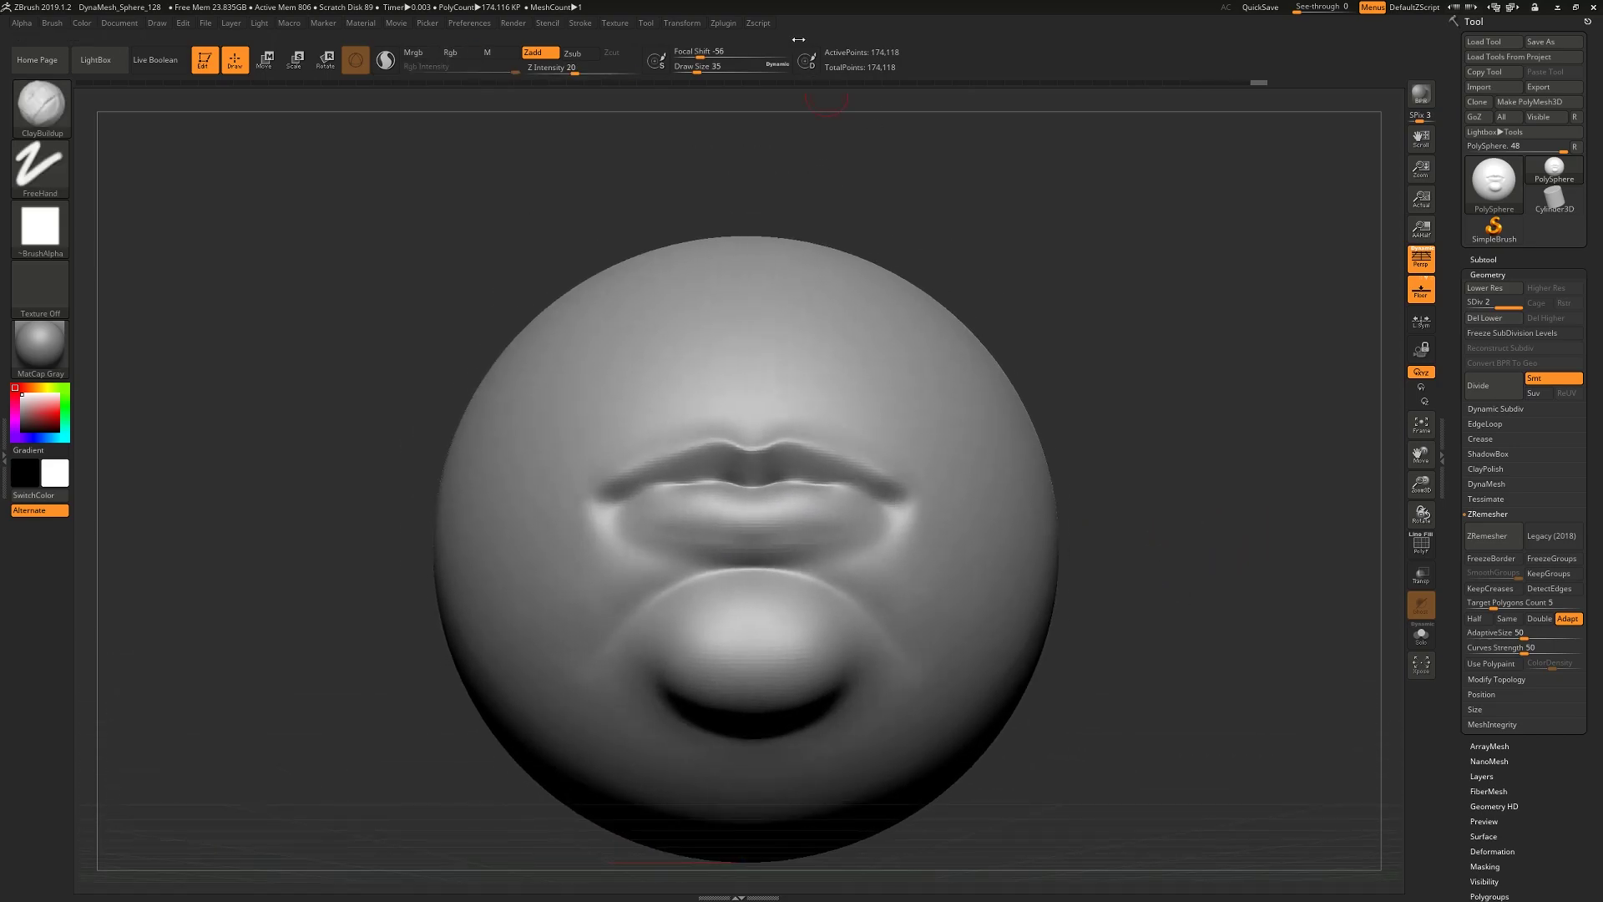
{"action": "left_click_drag", "start_coordinate": [1211, 399], "coordinate": [1196, 398]}
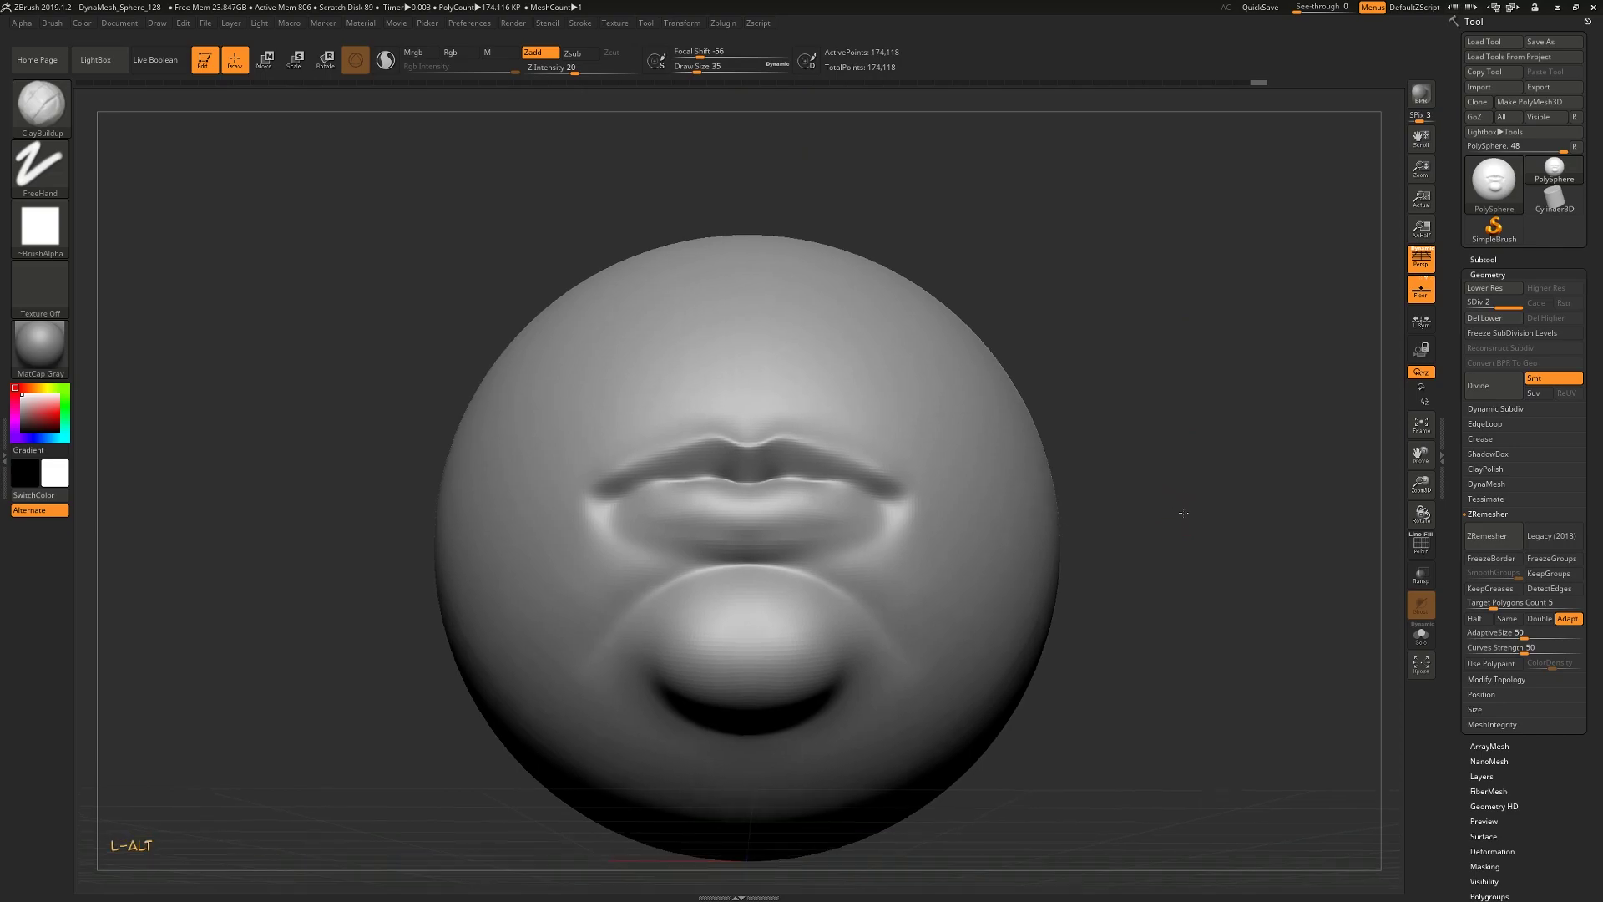
{"action": "left_click_drag", "start_coordinate": [1177, 505], "coordinate": [1173, 468], "text": "alt"}
{"action": "mouse_move", "coordinate": [691, 440]}
{"action": "left_mouse_down", "text": "alt"}
{"action": "mouse_move", "coordinate": [735, 434]}
{"action": "mouse_move", "coordinate": [749, 458]}
{"action": "left_mouse_up", "text": "alt"}
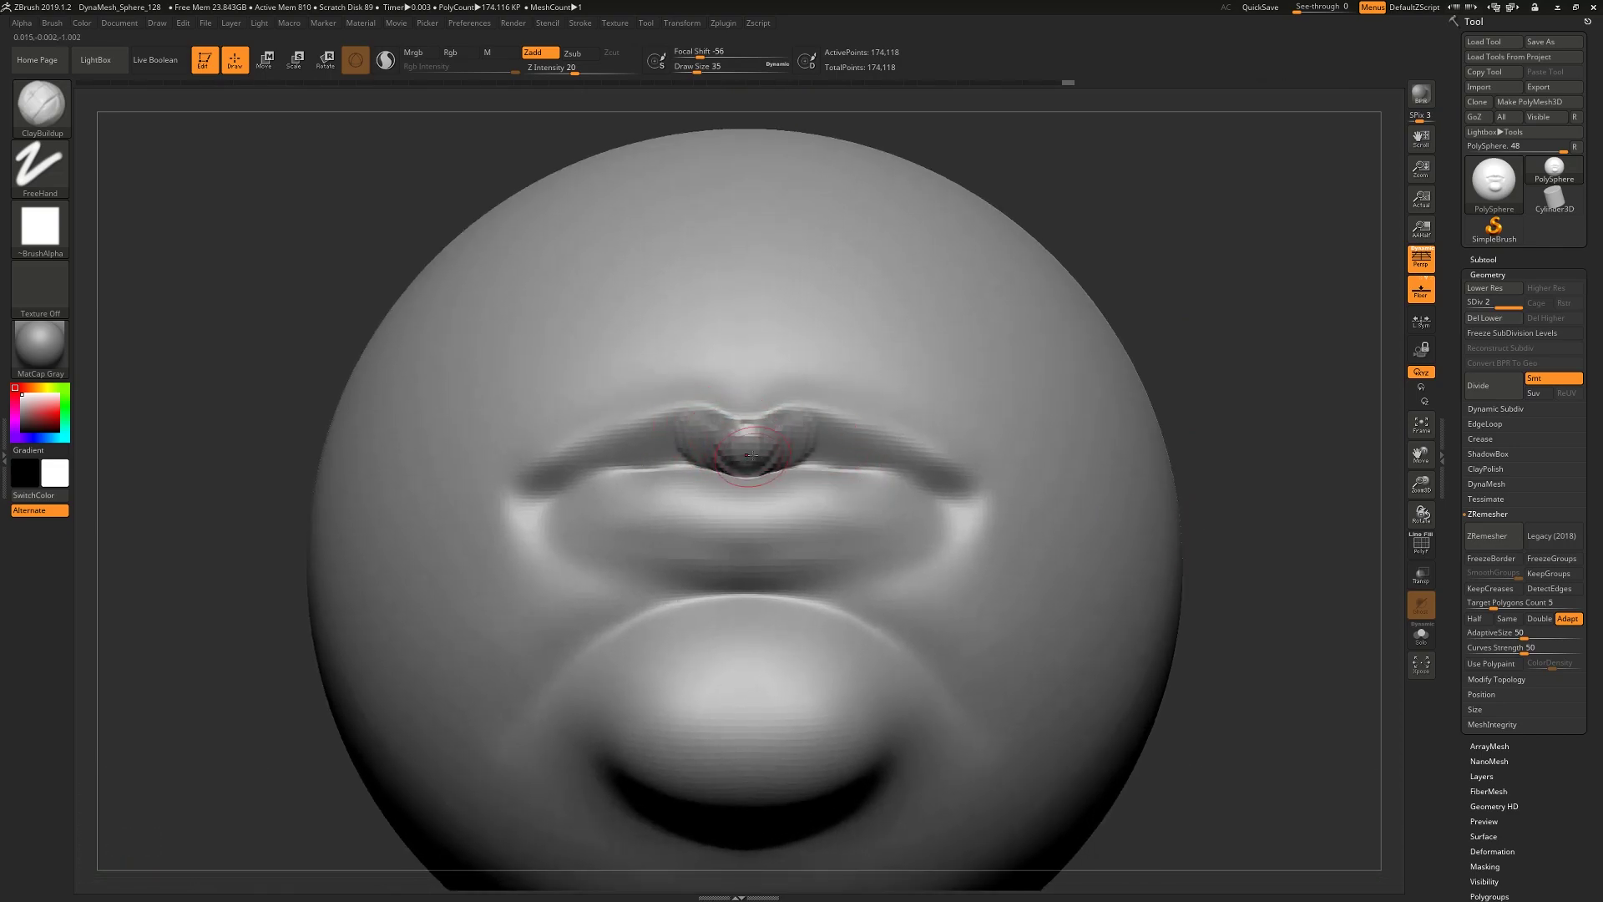
{"action": "left_click_drag", "start_coordinate": [1290, 450], "coordinate": [1279, 489]}
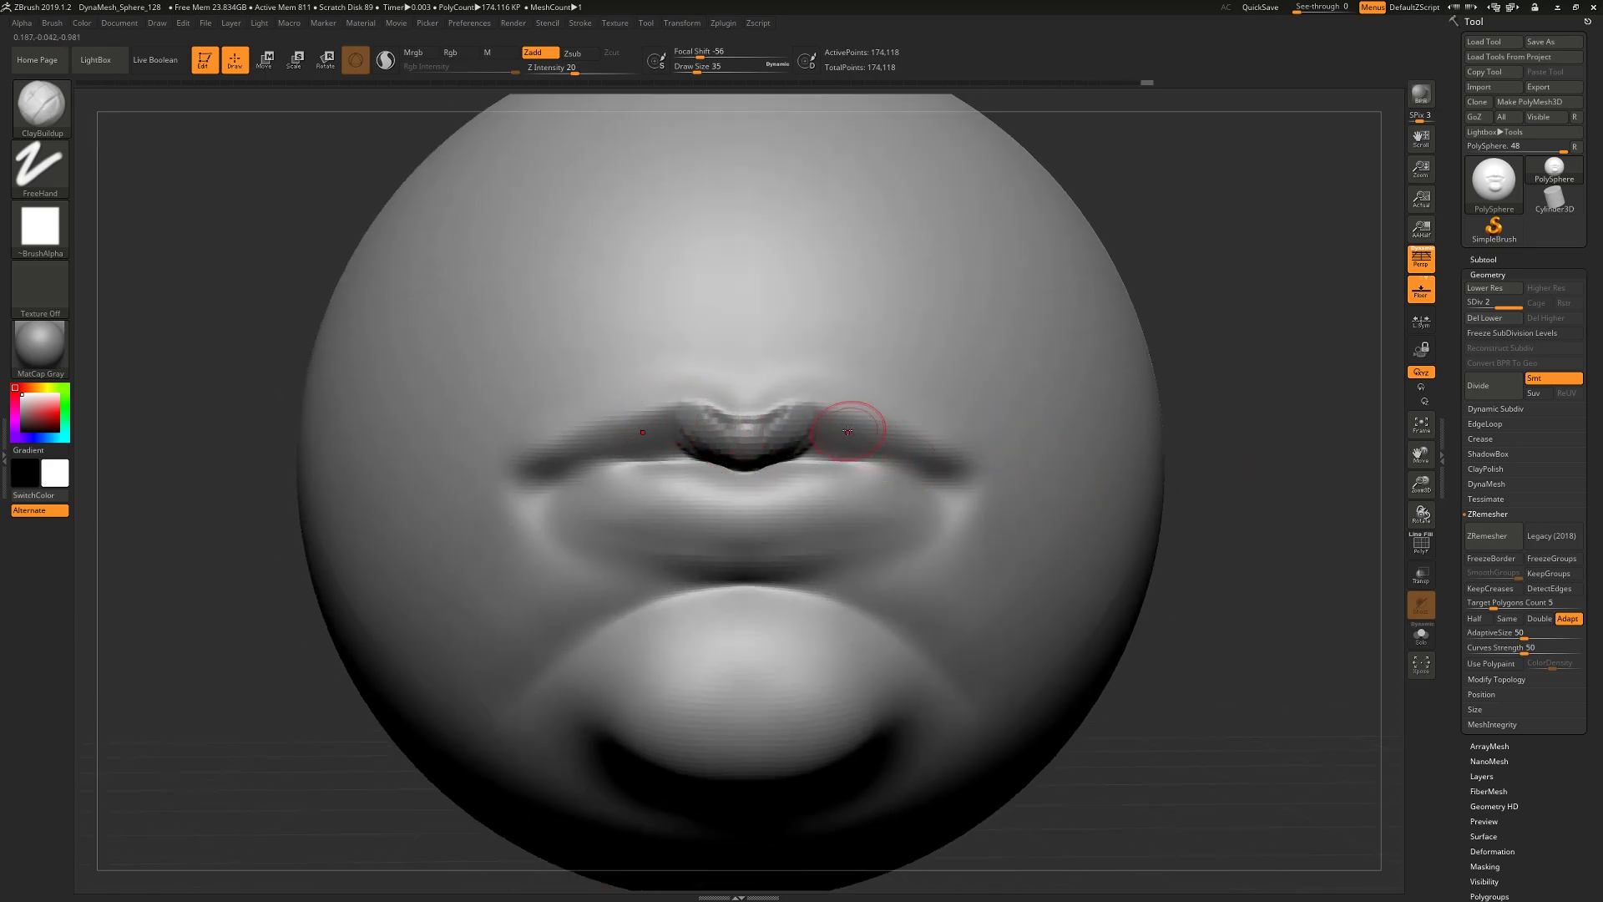
{"action": "mouse_move", "coordinate": [862, 440]}
{"action": "left_mouse_down"}
{"action": "mouse_move", "coordinate": [927, 459]}
{"action": "mouse_move", "coordinate": [911, 453]}
{"action": "left_mouse_up"}
{"action": "mouse_move", "coordinate": [776, 417]}
{"action": "left_mouse_down", "text": "shift"}
{"action": "mouse_move", "coordinate": [677, 431]}
{"action": "mouse_move", "coordinate": [714, 451]}
{"action": "mouse_move", "coordinate": [822, 446]}
{"action": "left_mouse_up", "text": "shift"}
{"action": "left_click_drag", "start_coordinate": [1290, 614], "coordinate": [1263, 684]}
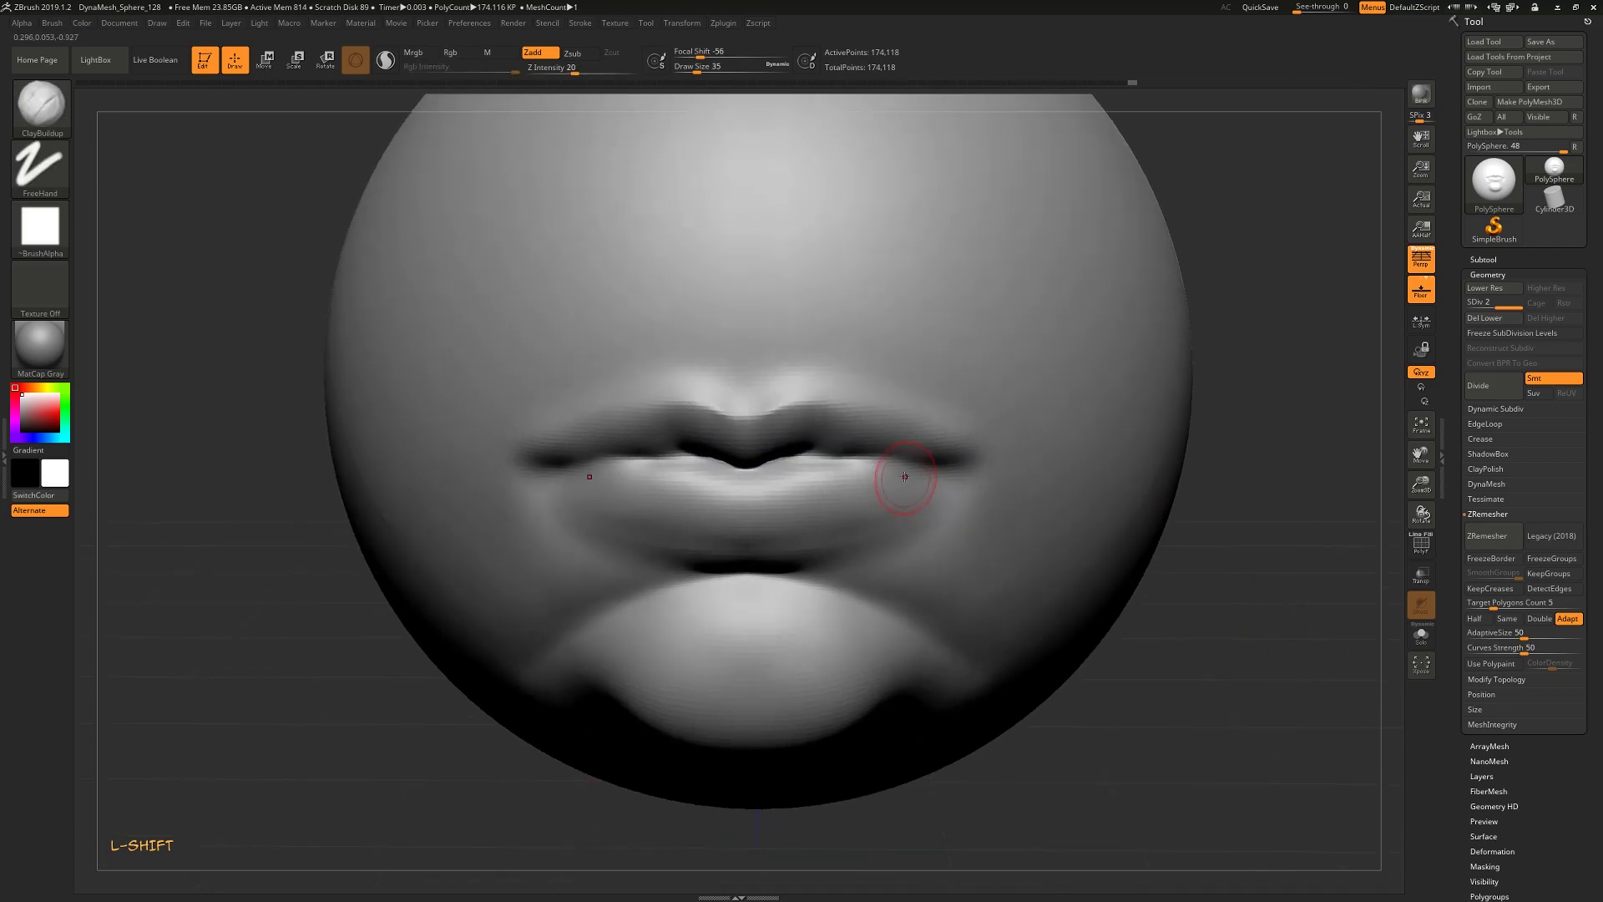
Build up two mirrored lobes on the lower lip with ClayBuildup and smooth them into a soft, full shape
{"action": "mouse_move", "coordinate": [879, 470]}
{"action": "left_mouse_down"}
{"action": "mouse_move", "coordinate": [809, 464]}
{"action": "mouse_move", "coordinate": [765, 493]}
{"action": "mouse_move", "coordinate": [815, 495]}
{"action": "mouse_move", "coordinate": [885, 484]}
{"action": "mouse_move", "coordinate": [751, 484]}
{"action": "mouse_move", "coordinate": [827, 493]}
{"action": "left_mouse_up"}
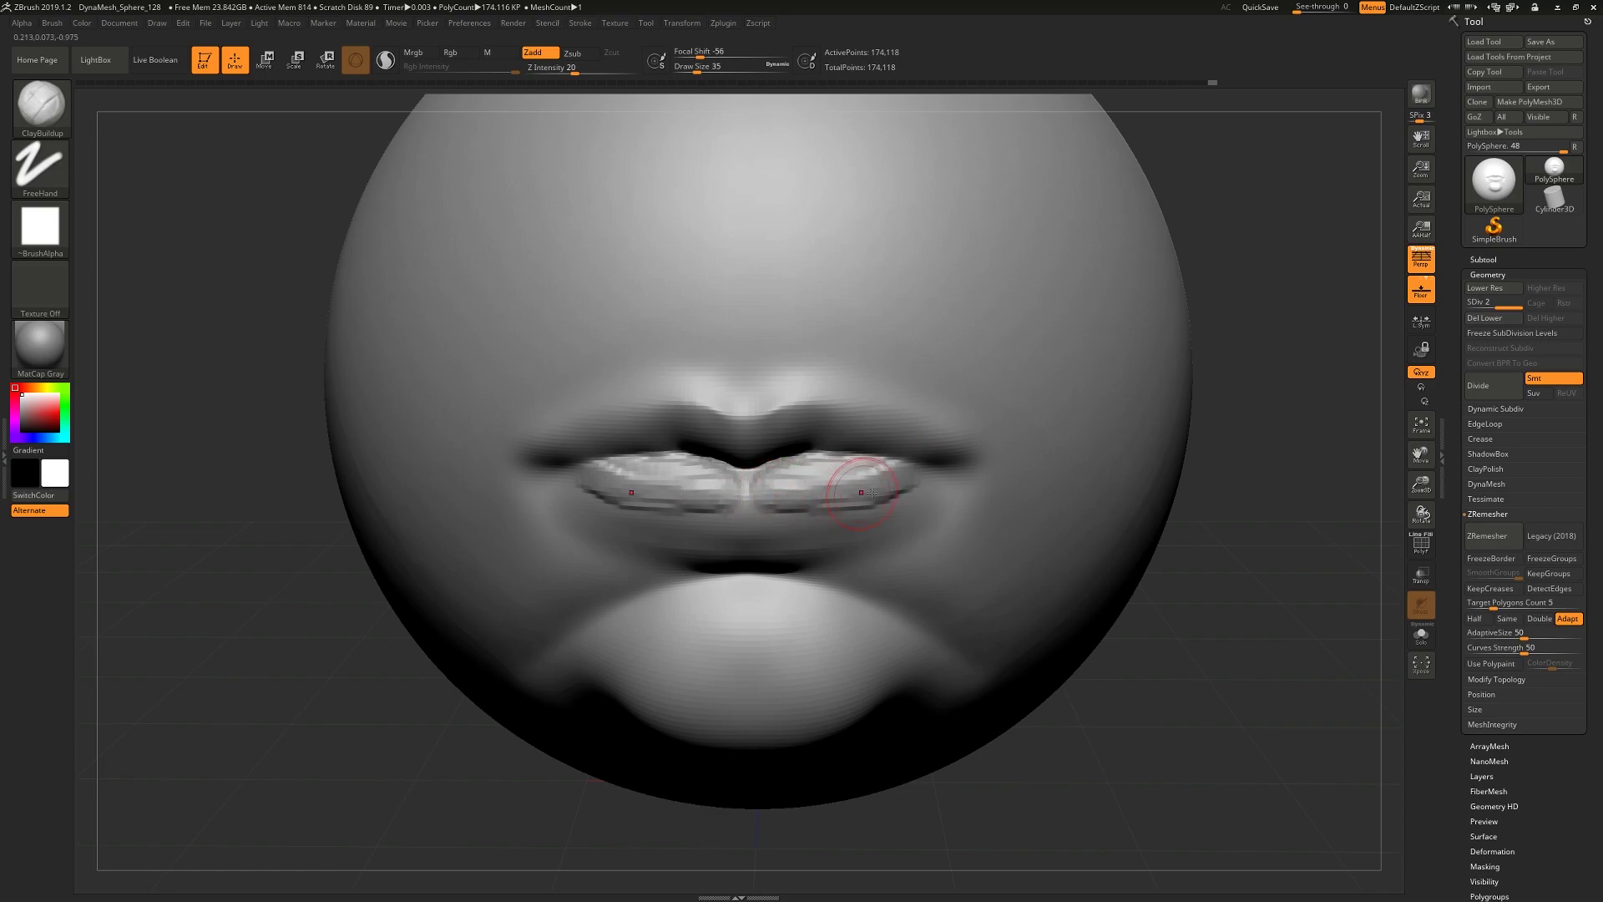
{"action": "left_click_drag", "start_coordinate": [1268, 548], "coordinate": [896, 511]}
{"action": "left_click_drag", "start_coordinate": [1158, 569], "coordinate": [1094, 562], "text": "shift"}
{"action": "mouse_move", "coordinate": [808, 518]}
{"action": "left_mouse_down", "text": "shift"}
{"action": "mouse_move", "coordinate": [776, 501]}
{"action": "mouse_move", "coordinate": [844, 483]}
{"action": "mouse_move", "coordinate": [916, 498]}
{"action": "mouse_move", "coordinate": [857, 486]}
{"action": "left_mouse_up", "text": "shift"}
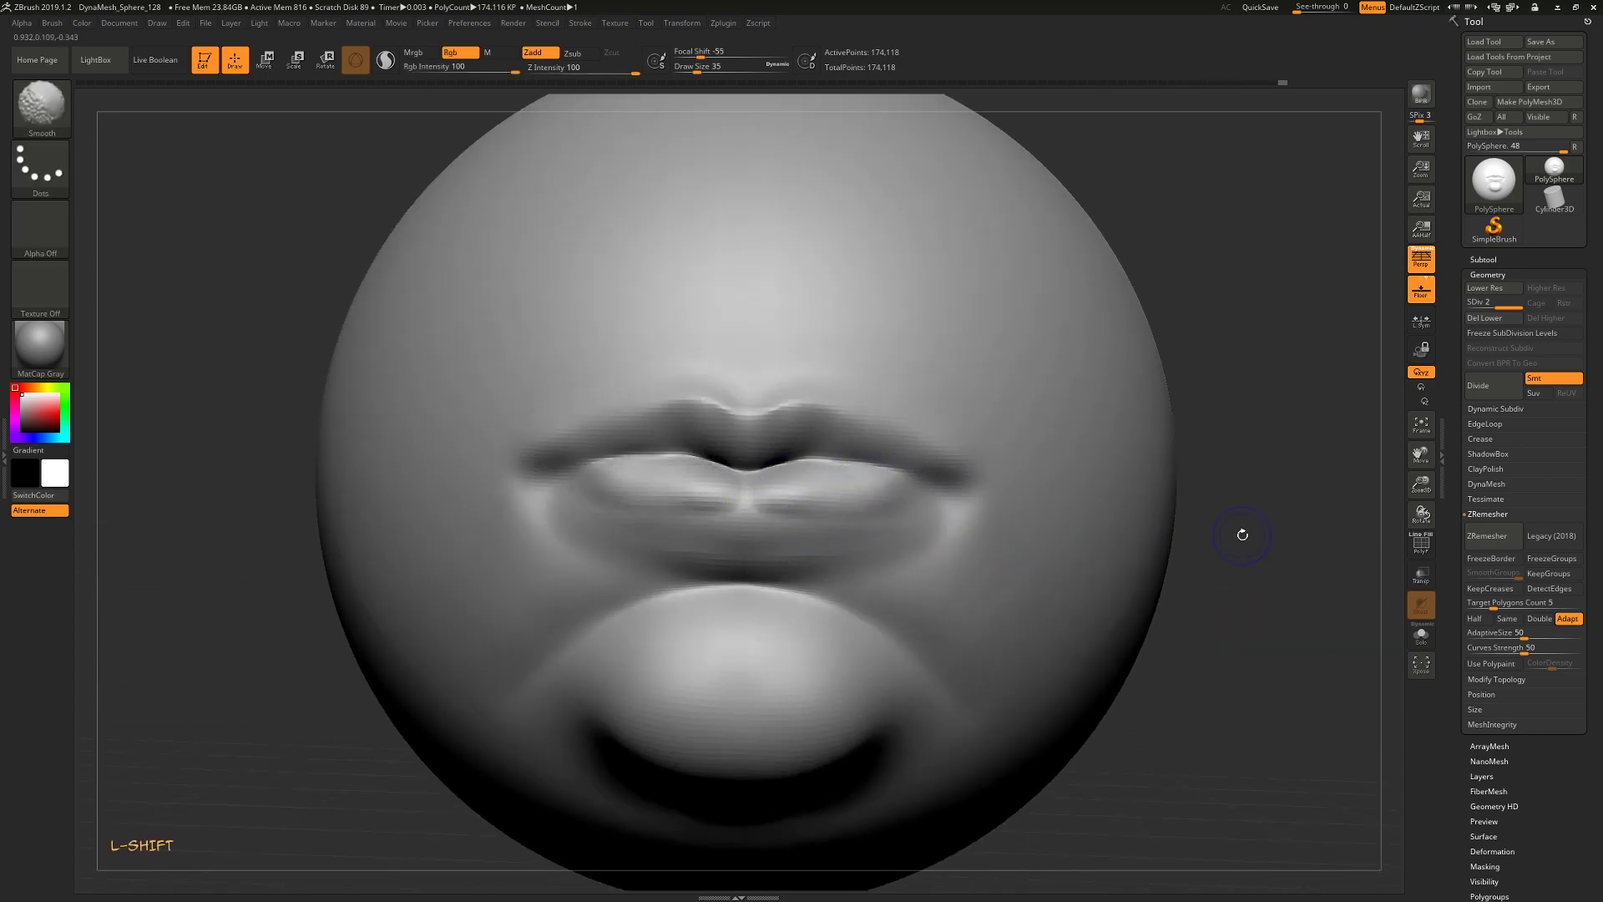
{"action": "left_click_drag", "start_coordinate": [697, 503], "coordinate": [970, 530], "text": "shift"}
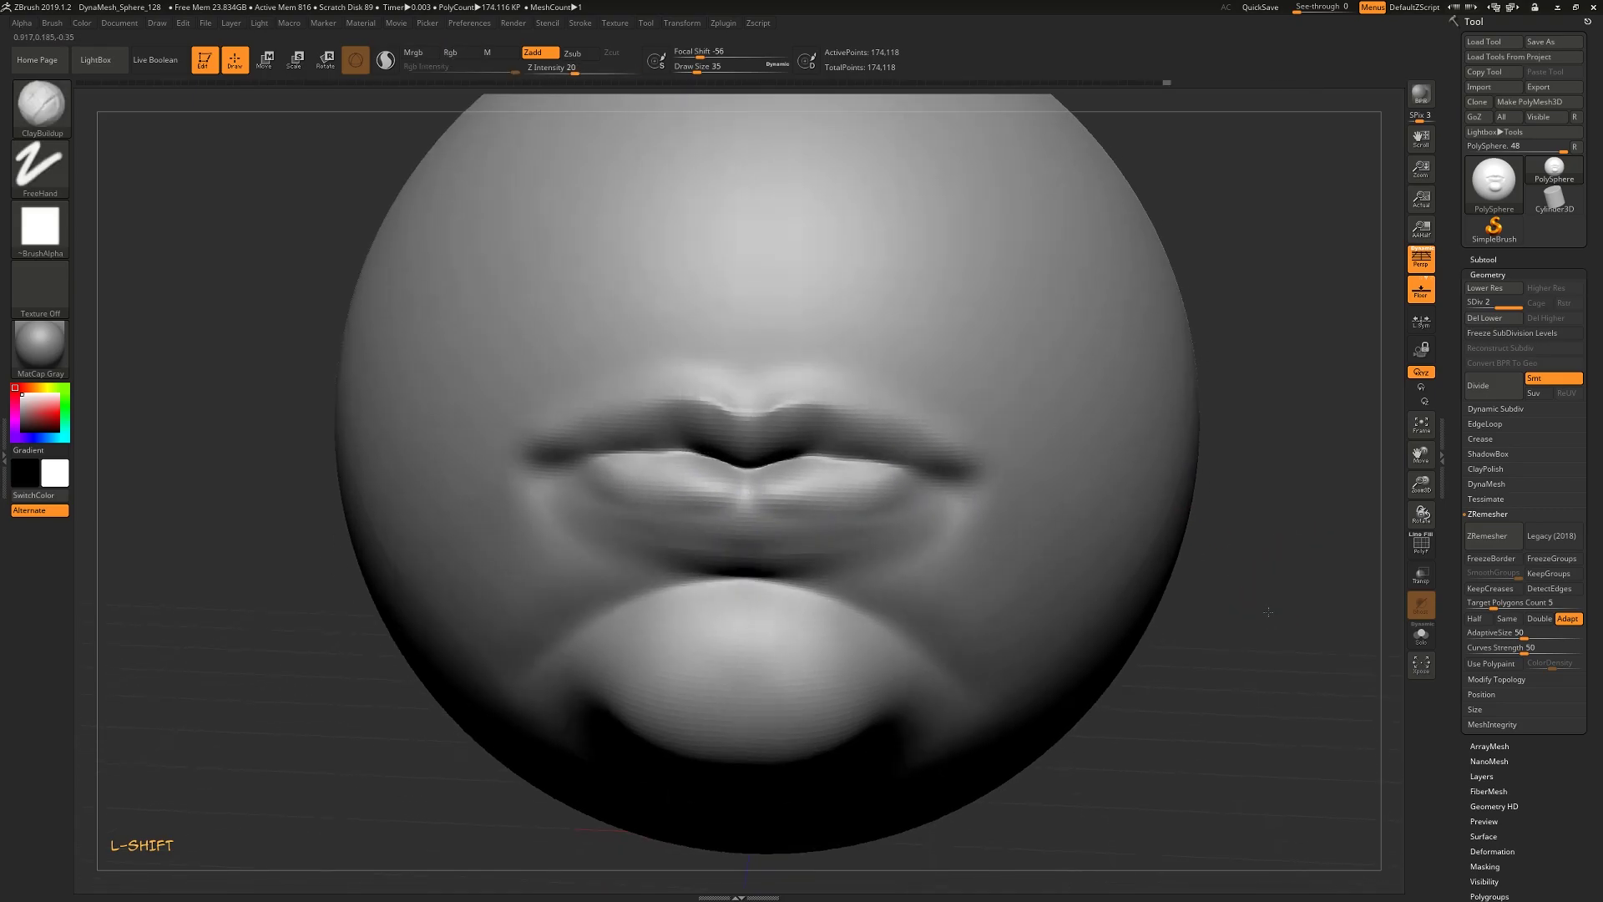
Deepen the parting line between the lips and the mouth corners with DamStandard at Z Intensity 27 and draw size 25
{"action": "left_click", "coordinate": [40, 105]}
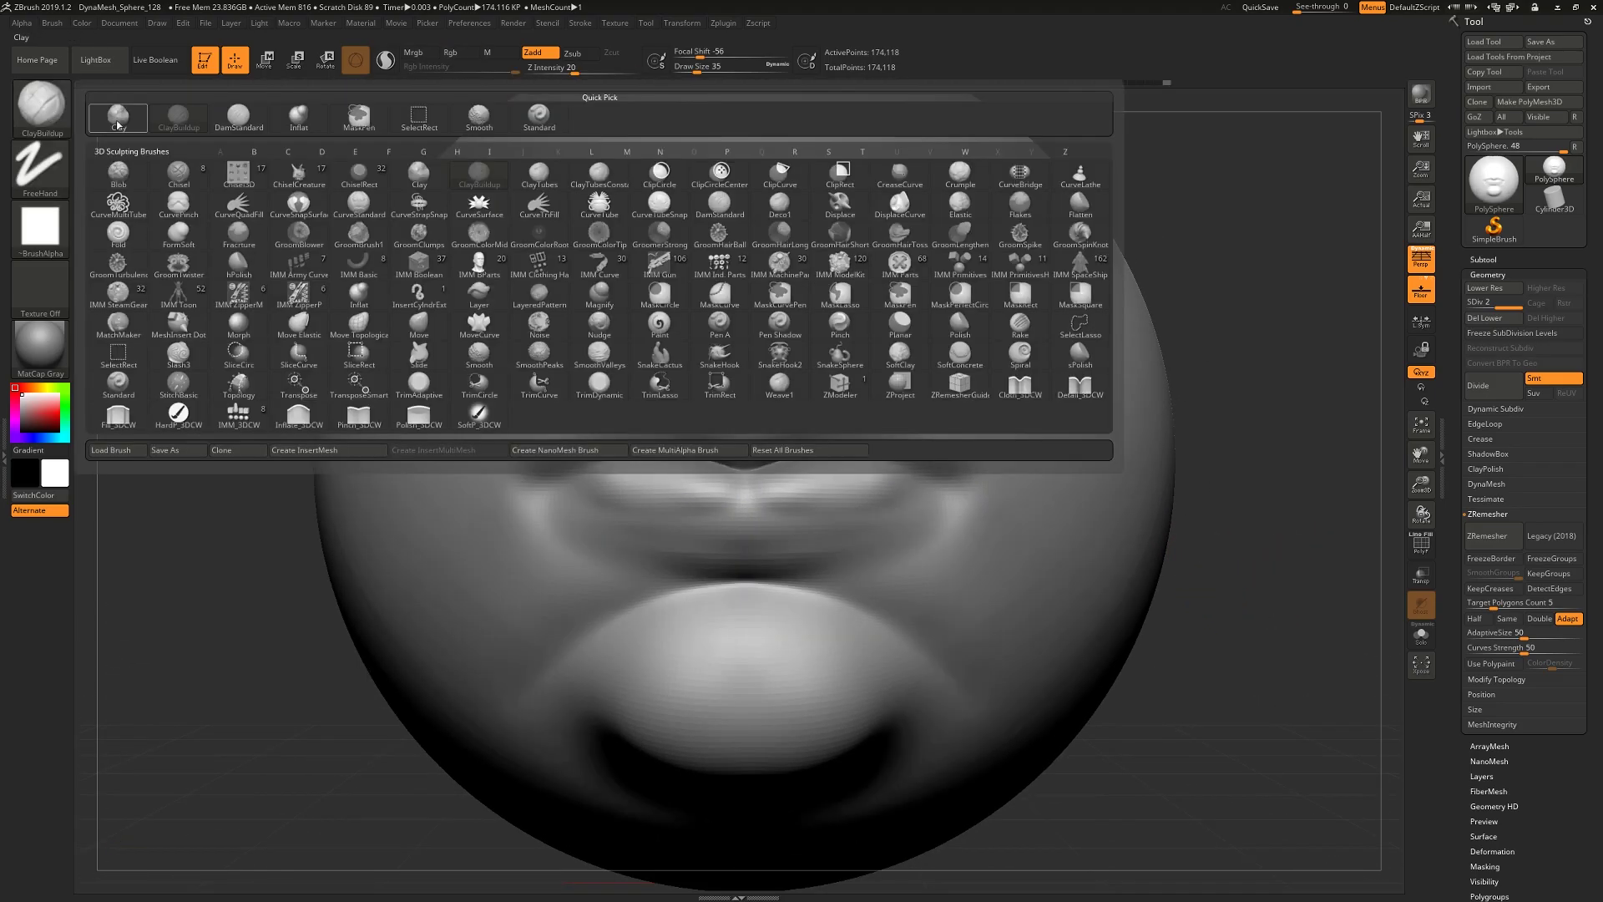
{"action": "left_click", "coordinate": [238, 117]}
{"action": "left_click_drag", "start_coordinate": [692, 71], "coordinate": [698, 71]}
{"action": "left_click_drag", "start_coordinate": [556, 70], "coordinate": [584, 72]}
{"action": "left_click_drag", "start_coordinate": [698, 71], "coordinate": [692, 71]}
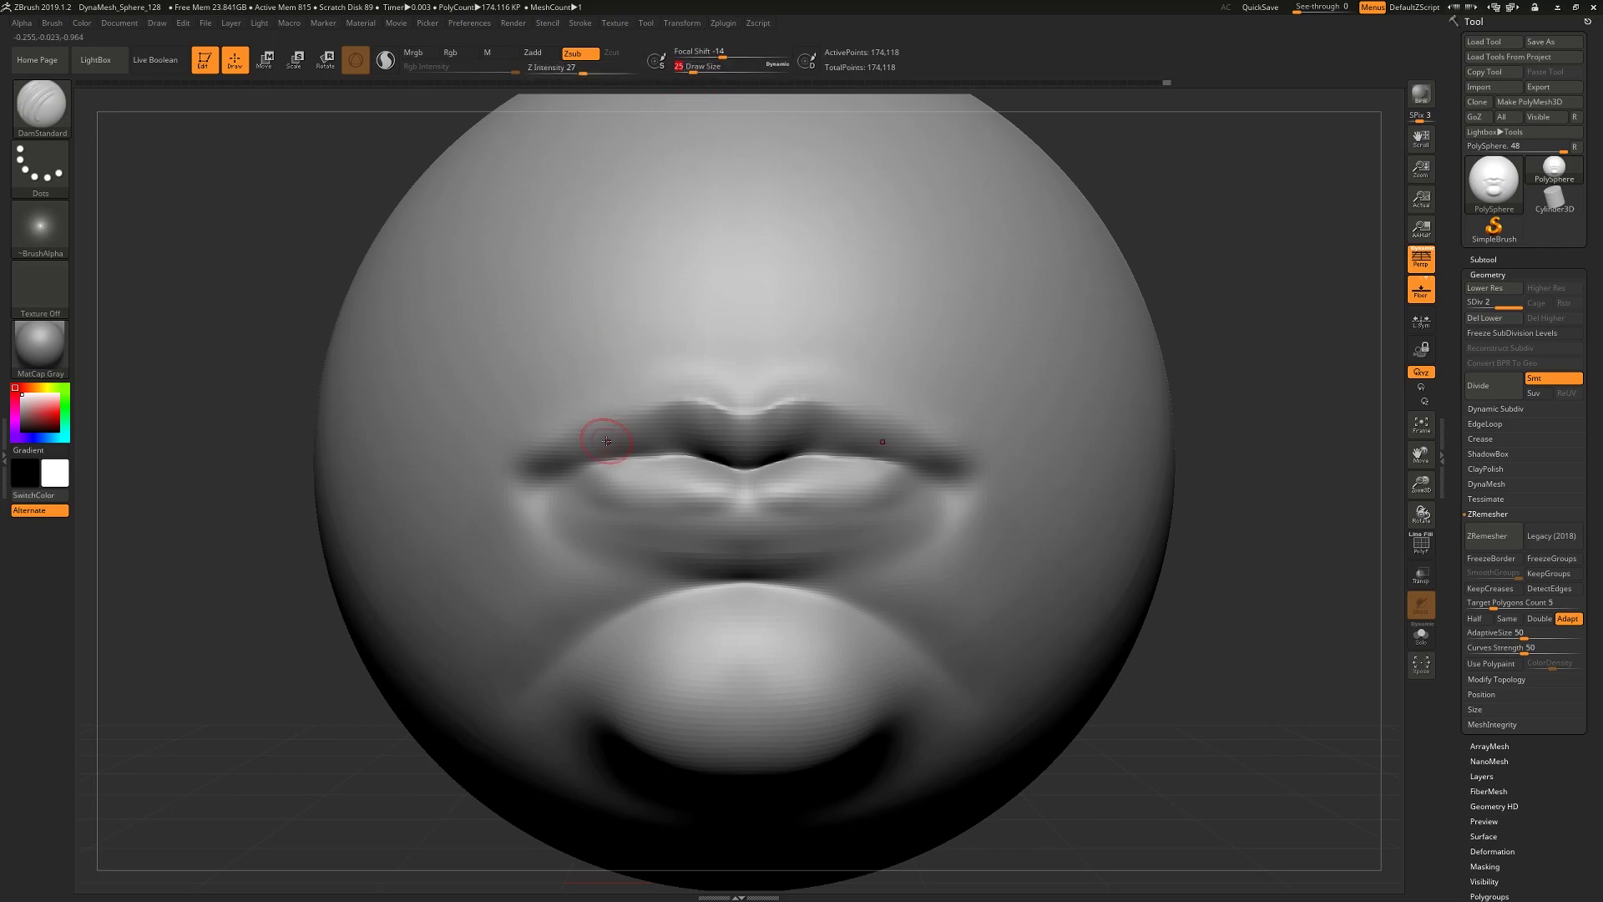
{"action": "left_click_drag", "start_coordinate": [554, 470], "coordinate": [659, 456]}
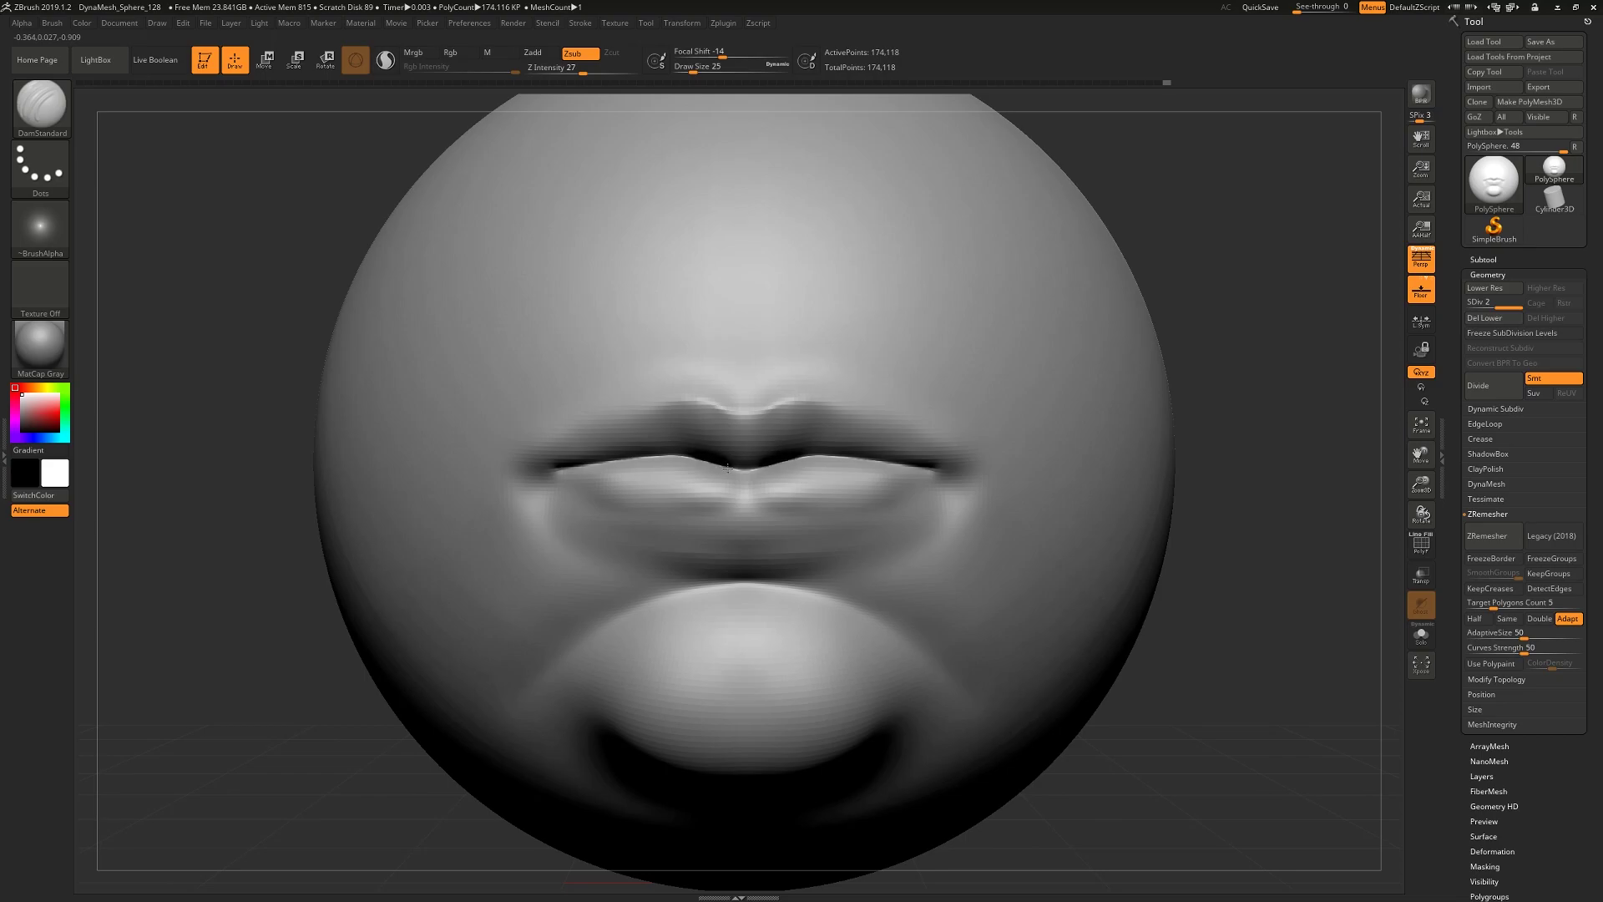
{"action": "left_click_drag", "start_coordinate": [936, 471], "coordinate": [945, 485]}
{"action": "left_click_drag", "start_coordinate": [1322, 535], "coordinate": [1250, 535]}
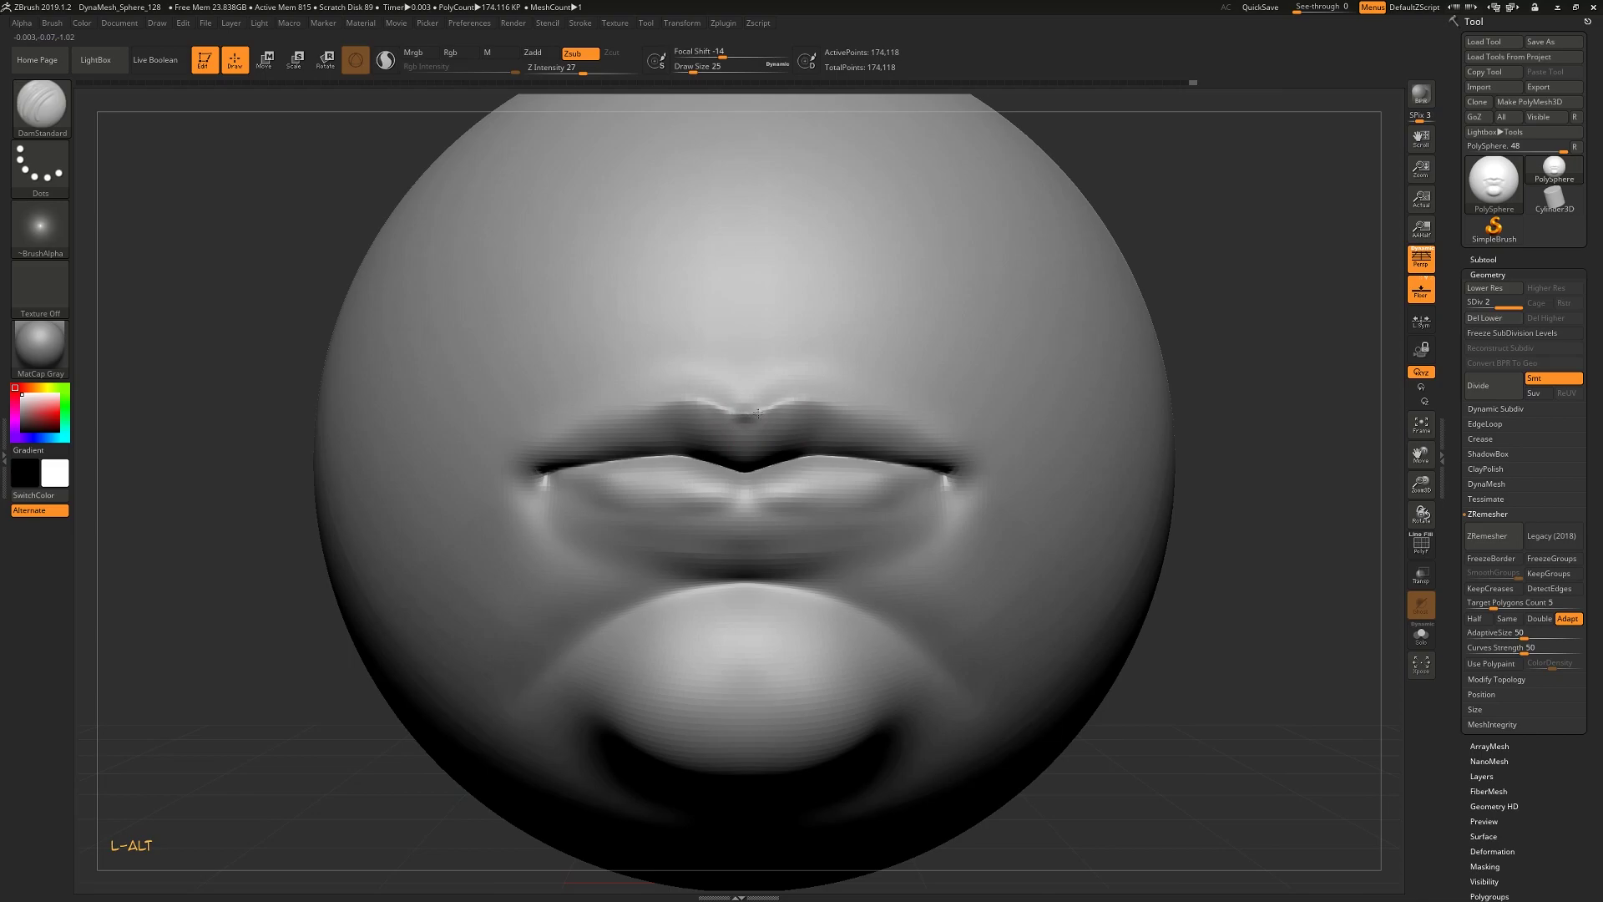
Define the outer borders of the upper and lower lips with inverted DamStandard strokes
{"action": "left_click_drag", "start_coordinate": [801, 403], "coordinate": [945, 456], "text": "alt"}
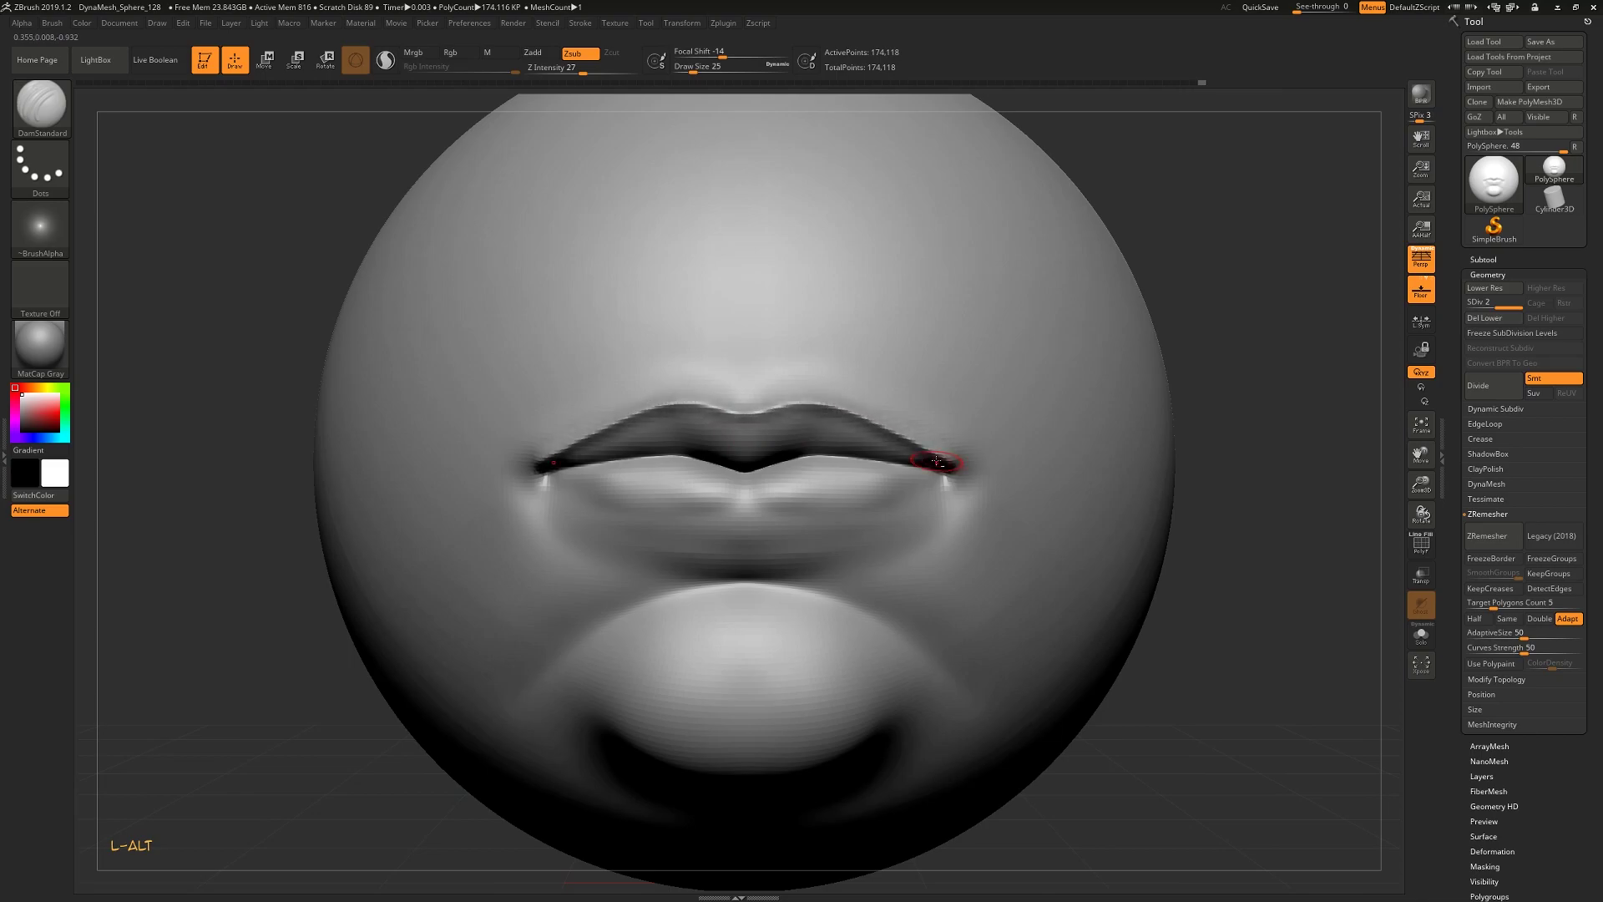
{"action": "left_click_drag", "start_coordinate": [1261, 636], "coordinate": [1254, 662]}
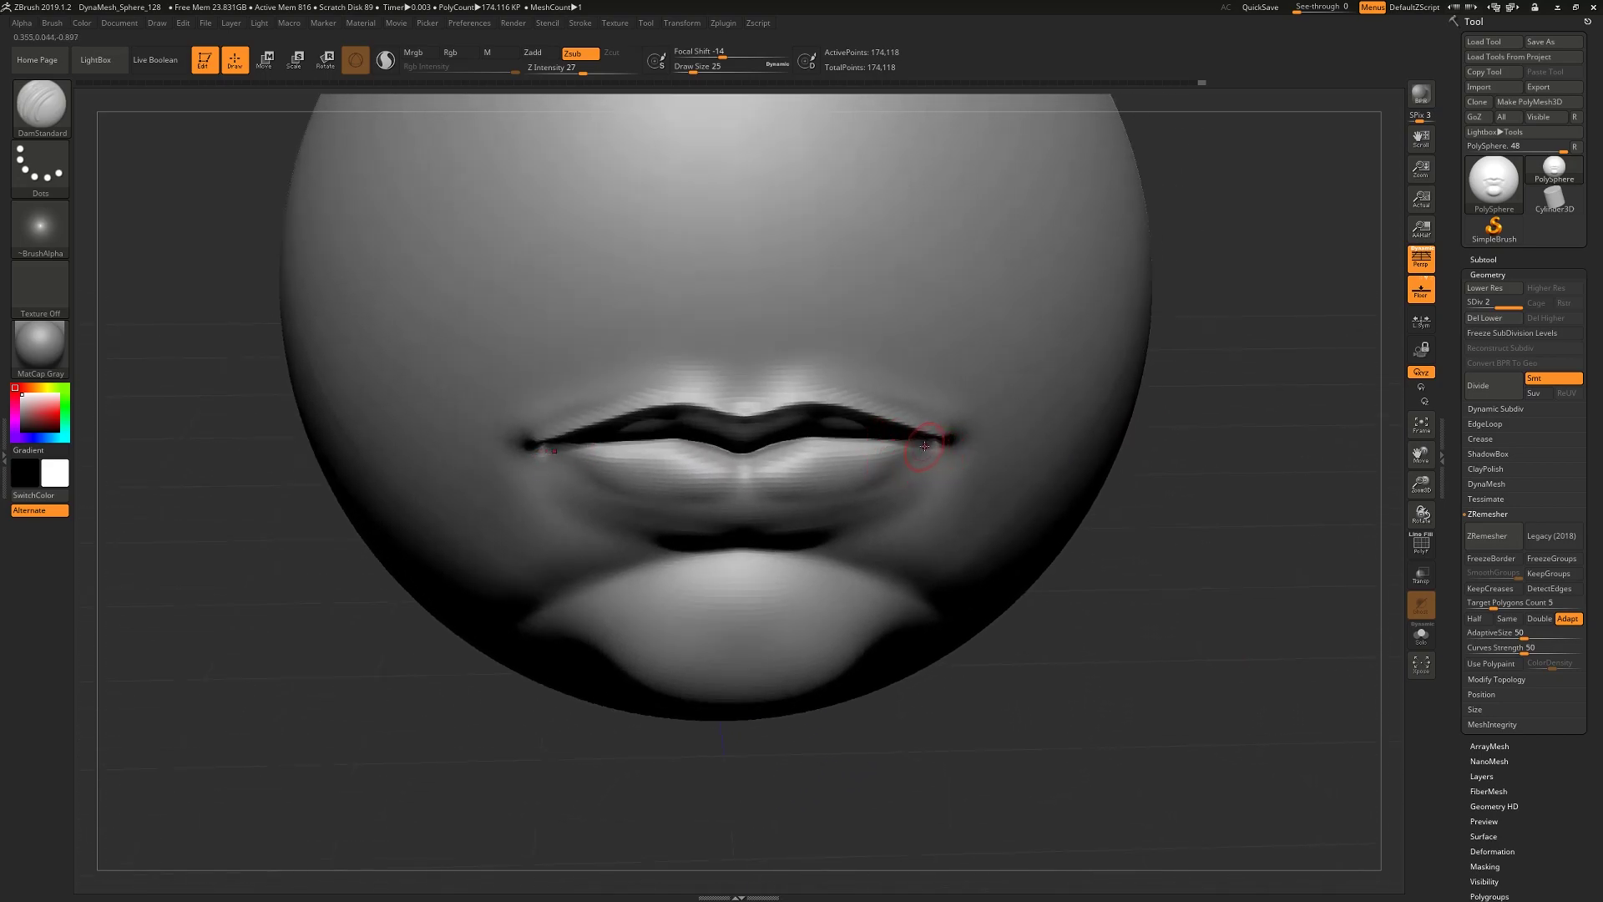
{"action": "left_click_drag", "start_coordinate": [1194, 530], "coordinate": [1162, 496]}
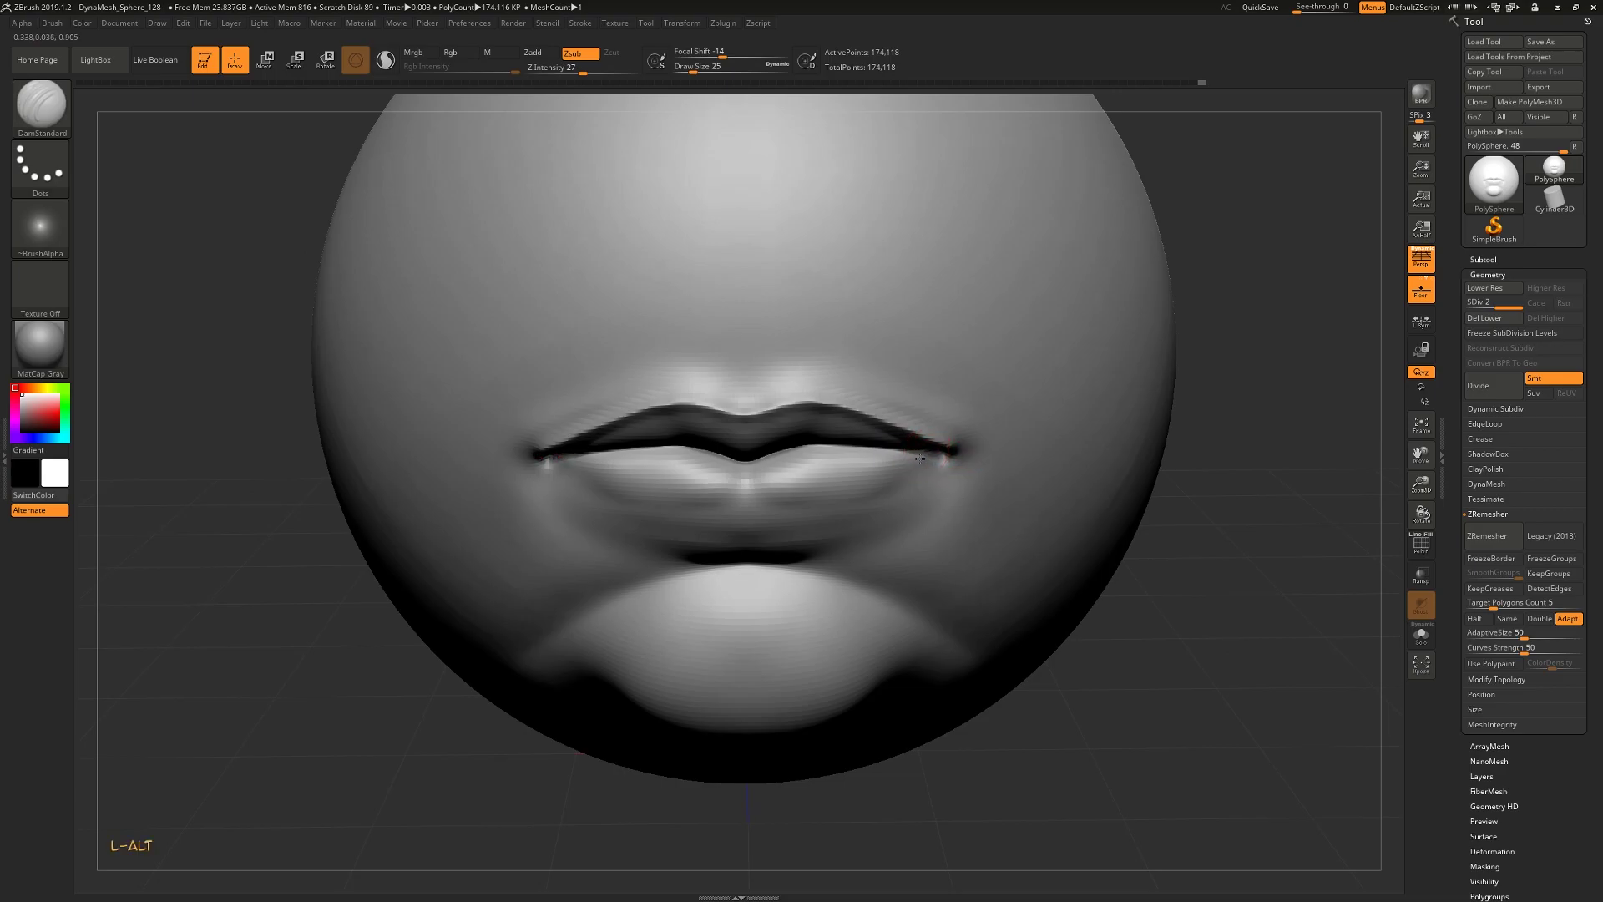
{"action": "left_click_drag", "start_coordinate": [902, 475], "coordinate": [739, 506], "text": "alt"}
{"action": "mouse_move", "coordinate": [1216, 539]}
{"action": "left_mouse_down"}
{"action": "mouse_move", "coordinate": [1236, 520]}
{"action": "mouse_move", "coordinate": [1229, 499]}
{"action": "mouse_move", "coordinate": [1267, 479]}
{"action": "left_mouse_up"}
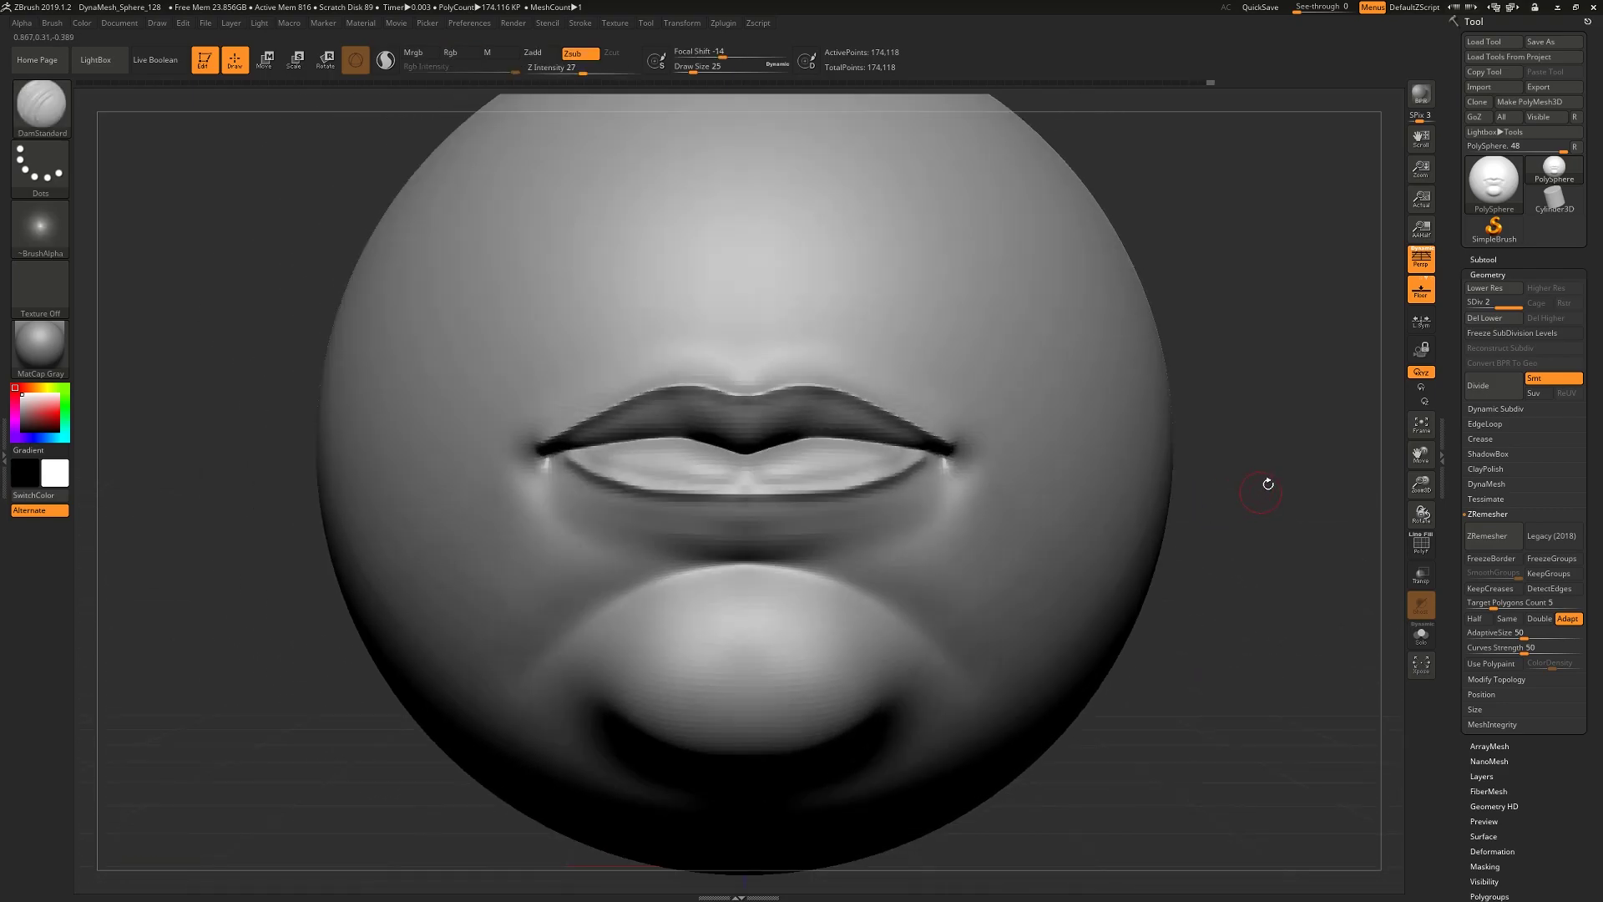
Adjust the mouth corners and the centre of the upper lip with the Move brush, finishing at draw size 77
{"action": "left_click", "coordinate": [40, 106]}
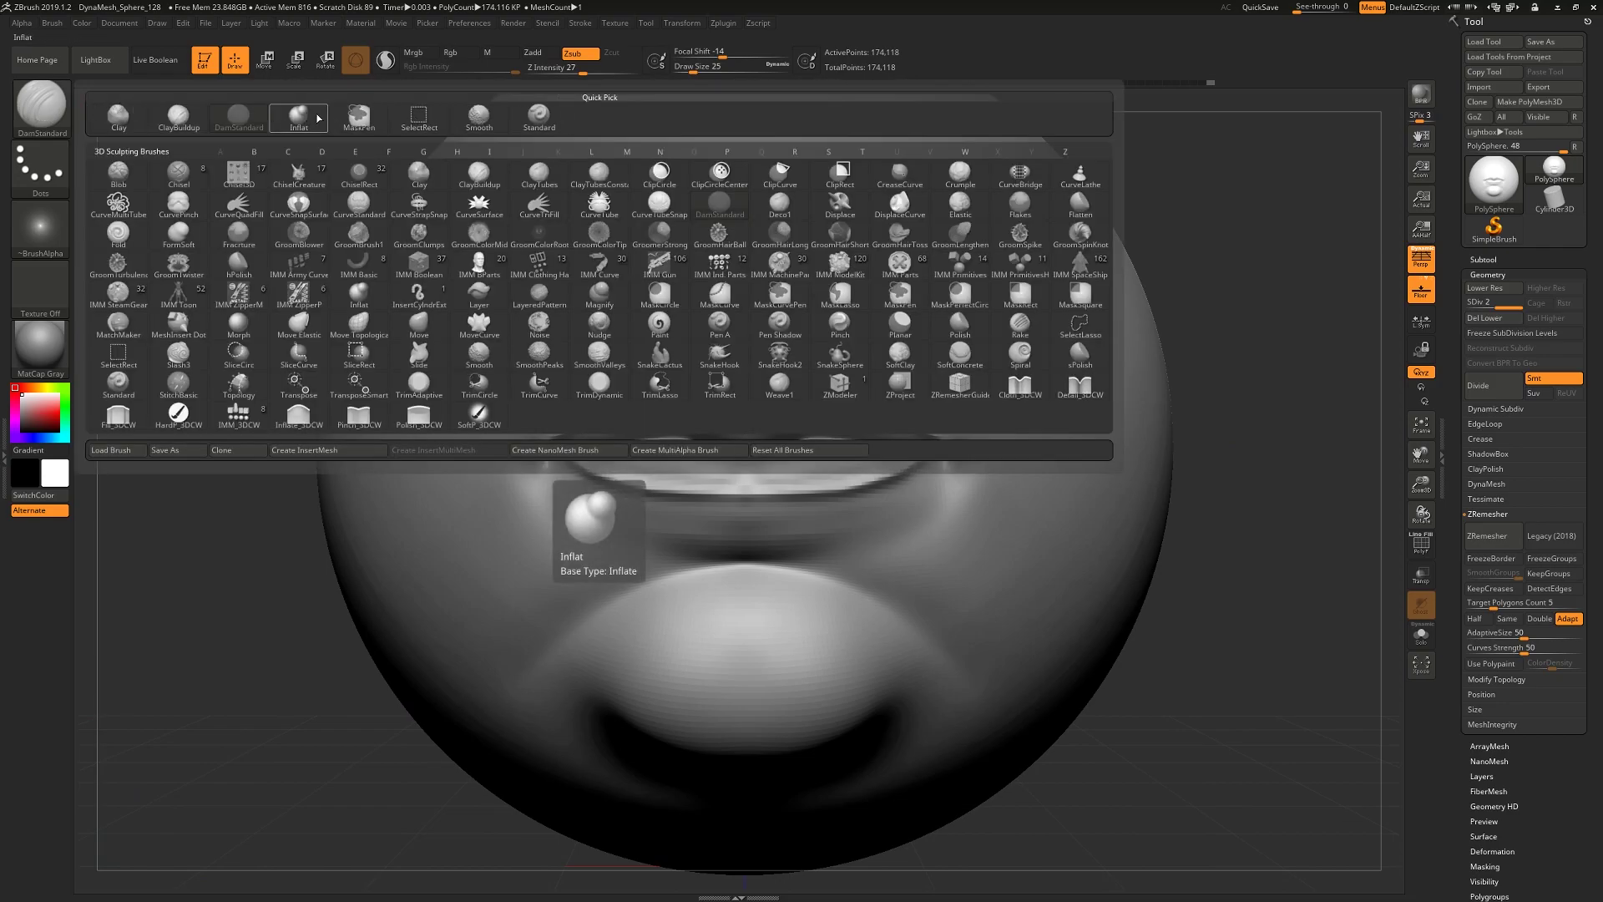
{"action": "key", "text": "m"}
{"action": "left_click", "coordinate": [419, 326]}
{"action": "left_click_drag", "start_coordinate": [706, 73], "coordinate": [715, 72]}
{"action": "mouse_move", "coordinate": [1306, 544]}
{"action": "left_mouse_down"}
{"action": "mouse_move", "coordinate": [1310, 444]}
{"action": "mouse_move", "coordinate": [1255, 379]}
{"action": "mouse_move", "coordinate": [1243, 411]}
{"action": "left_mouse_up"}
{"action": "left_click_drag", "start_coordinate": [715, 73], "coordinate": [706, 72]}
{"action": "left_click_drag", "start_coordinate": [930, 457], "coordinate": [887, 444]}
{"action": "left_click_drag", "start_coordinate": [758, 425], "coordinate": [760, 419]}
{"action": "mouse_move", "coordinate": [1211, 405]}
{"action": "left_mouse_down", "text": "shift"}
{"action": "mouse_move", "coordinate": [1214, 498]}
{"action": "mouse_move", "coordinate": [1313, 501]}
{"action": "mouse_move", "coordinate": [1265, 501]}
{"action": "mouse_move", "coordinate": [1222, 553]}
{"action": "mouse_move", "coordinate": [1225, 582]}
{"action": "left_mouse_up", "text": "shift"}
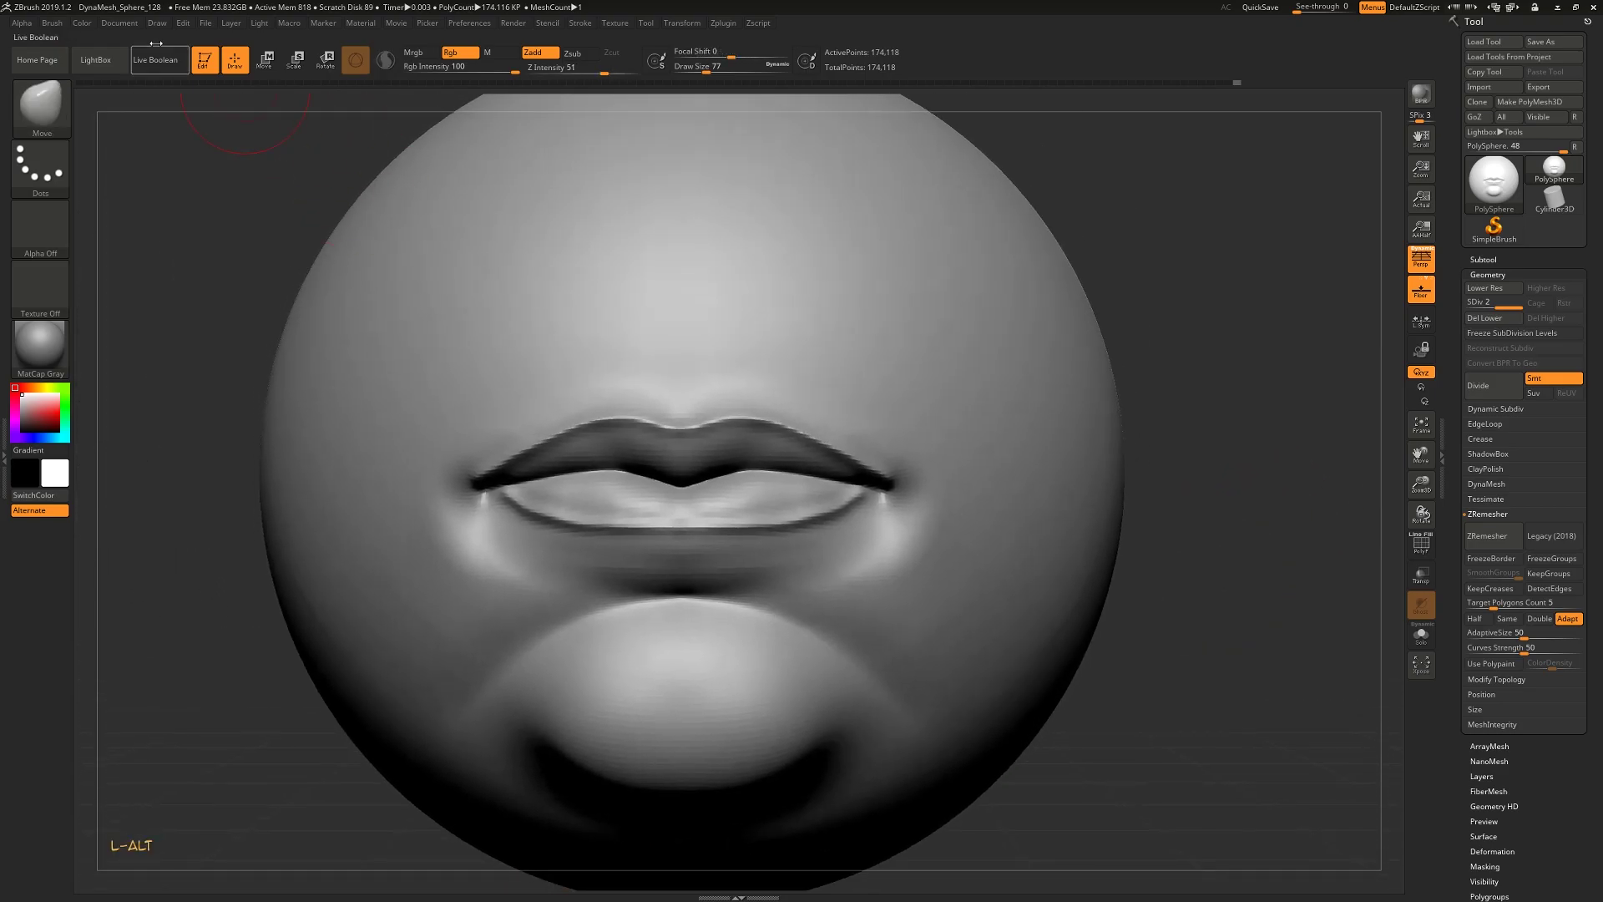
Carve a small philtrum hollow above the centre of the upper lip with inverted ClayBuildup strokes at draw size 18
{"action": "left_click", "coordinate": [41, 107]}
{"action": "left_click", "coordinate": [598, 117]}
{"action": "left_click_drag", "start_coordinate": [703, 74], "coordinate": [692, 72]}
{"action": "key", "text": "alt"}
{"action": "left_click_drag", "start_coordinate": [678, 384], "coordinate": [668, 392], "text": "alt"}
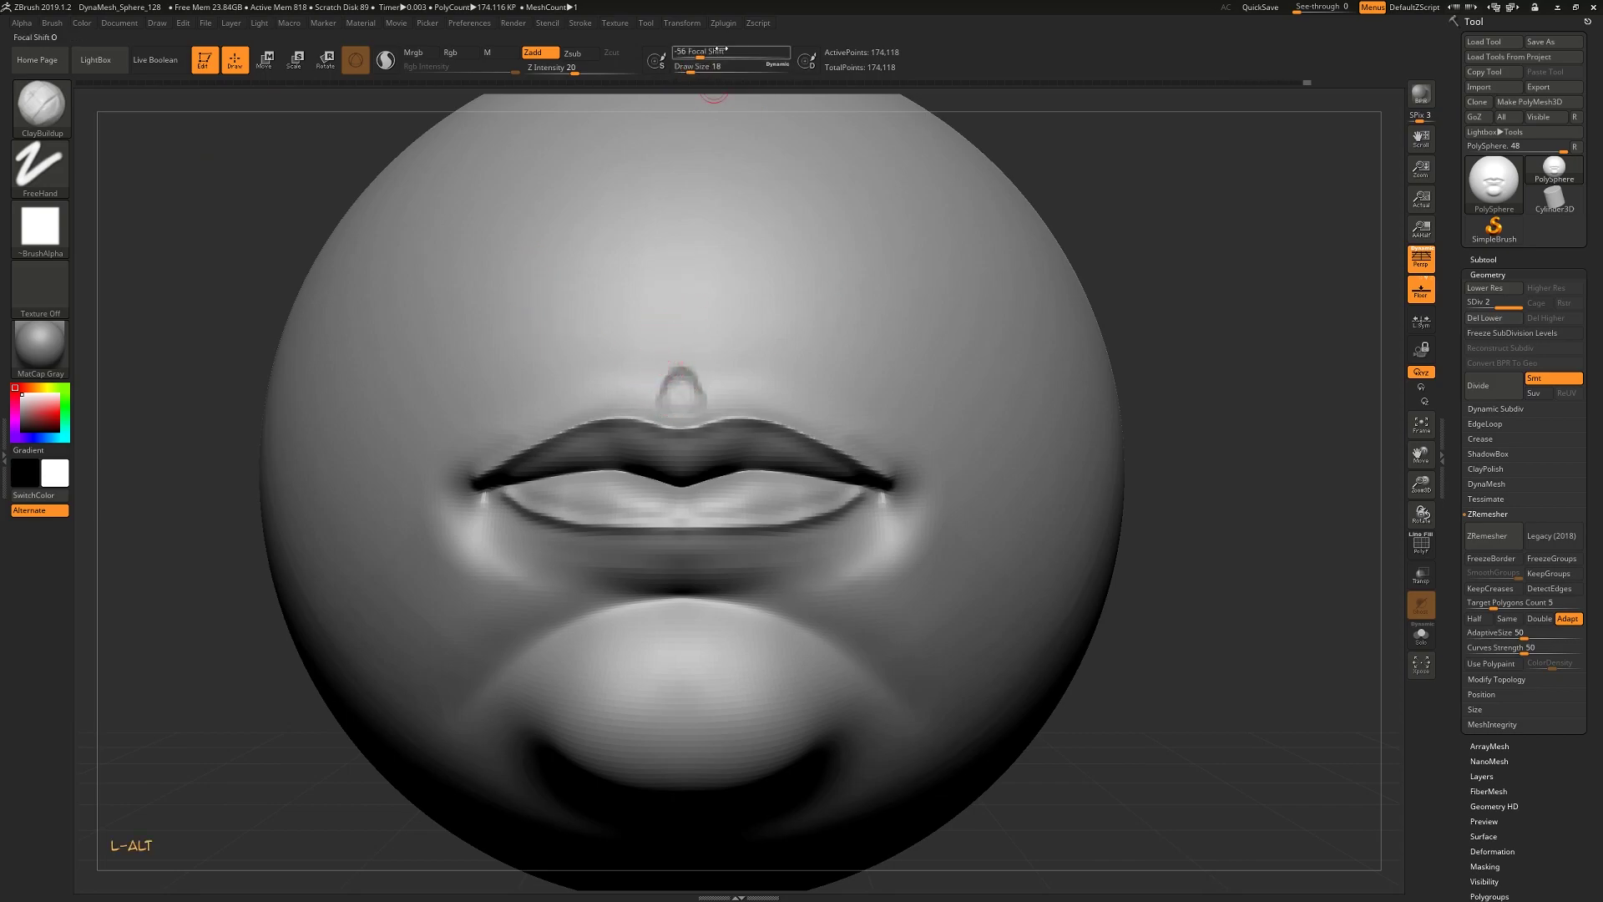
Build up the skin above the upper lip with ClayBuildup at draw size 41 and smooth it around the philtrum
{"action": "left_click_drag", "start_coordinate": [695, 68], "coordinate": [699, 69]}
{"action": "mouse_move", "coordinate": [668, 344]}
{"action": "left_mouse_down"}
{"action": "mouse_move", "coordinate": [660, 371]}
{"action": "mouse_move", "coordinate": [504, 415]}
{"action": "left_mouse_up"}
{"action": "mouse_move", "coordinate": [611, 341]}
{"action": "left_mouse_down", "text": "shift"}
{"action": "mouse_move", "coordinate": [684, 358]}
{"action": "mouse_move", "coordinate": [589, 397]}
{"action": "mouse_move", "coordinate": [678, 406]}
{"action": "left_mouse_up", "text": "shift"}
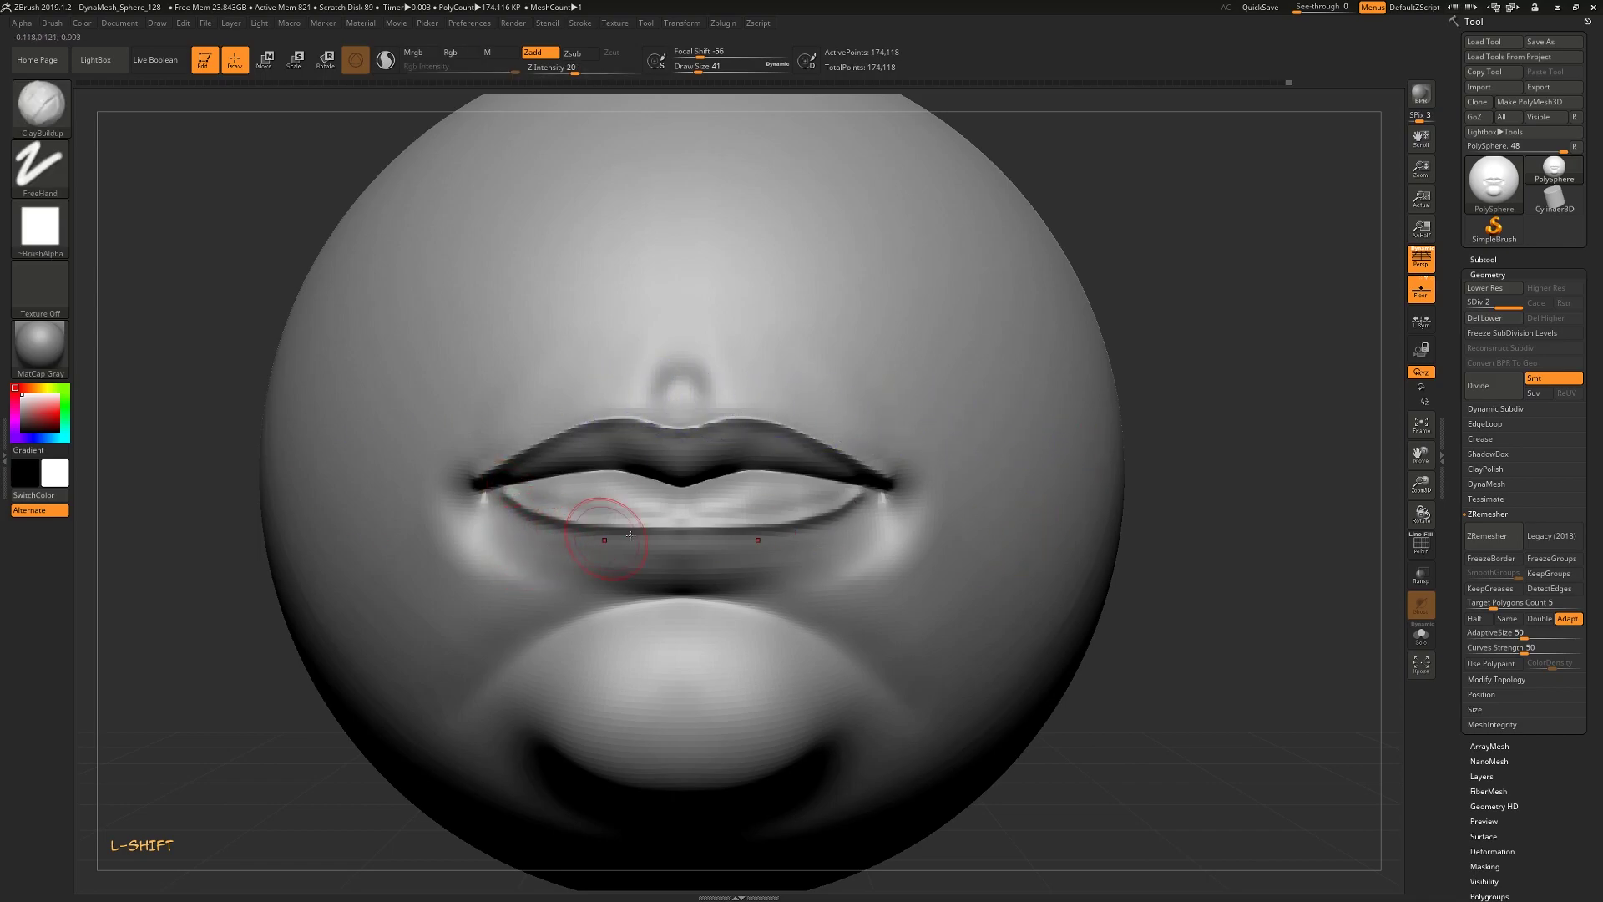
Add ClayBuildup volume beneath the lower lip and the mouth corners at draw size 41 and smooth it into the surface
{"action": "mouse_move", "coordinate": [591, 546]}
{"action": "left_mouse_down"}
{"action": "mouse_move", "coordinate": [507, 591]}
{"action": "mouse_move", "coordinate": [501, 616]}
{"action": "left_mouse_up"}
{"action": "left_click_drag", "start_coordinate": [591, 580], "coordinate": [500, 635]}
{"action": "left_click_drag", "start_coordinate": [551, 560], "coordinate": [467, 598]}
{"action": "mouse_move", "coordinate": [528, 535]}
{"action": "left_mouse_down"}
{"action": "mouse_move", "coordinate": [478, 561]}
{"action": "mouse_move", "coordinate": [461, 539]}
{"action": "mouse_move", "coordinate": [518, 533]}
{"action": "mouse_move", "coordinate": [453, 531]}
{"action": "left_mouse_up"}
{"action": "left_click_drag", "start_coordinate": [449, 602], "coordinate": [468, 543], "text": "shift"}
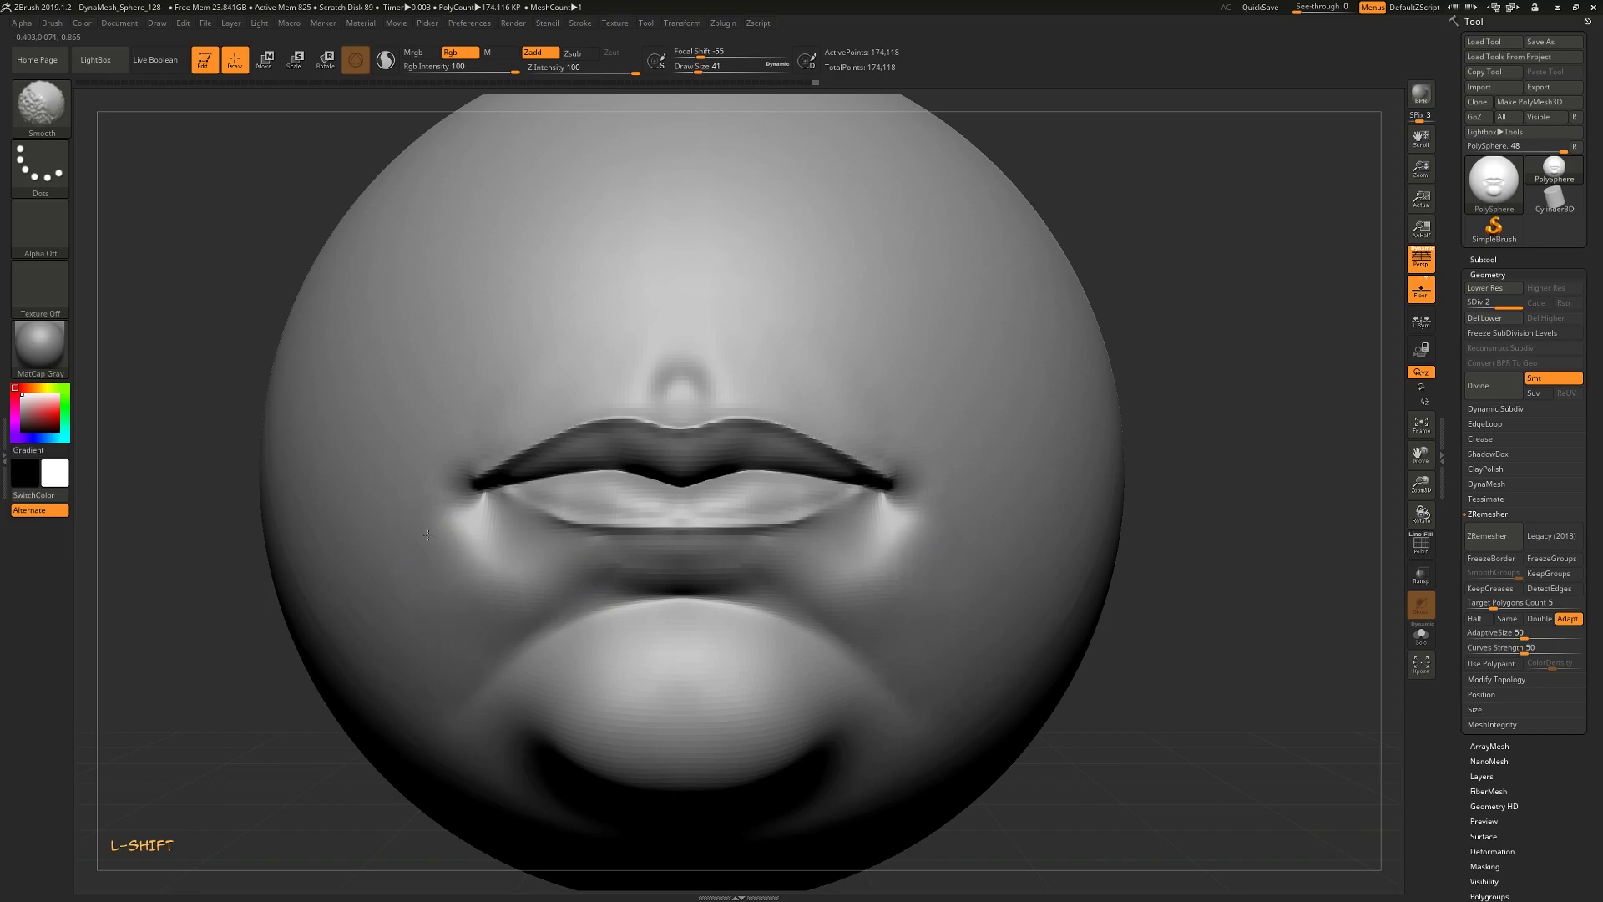
{"action": "left_click_drag", "start_coordinate": [540, 571], "coordinate": [543, 551], "text": "shift"}
Reshape the centre of the lower lip with the Move brush at draw size 120
{"action": "mouse_move", "coordinate": [1226, 621]}
{"action": "left_mouse_down"}
{"action": "mouse_move", "coordinate": [1208, 632]}
{"action": "mouse_move", "coordinate": [1311, 635]}
{"action": "mouse_move", "coordinate": [1288, 648]}
{"action": "mouse_move", "coordinate": [1261, 601]}
{"action": "mouse_move", "coordinate": [1229, 620]}
{"action": "left_mouse_up"}
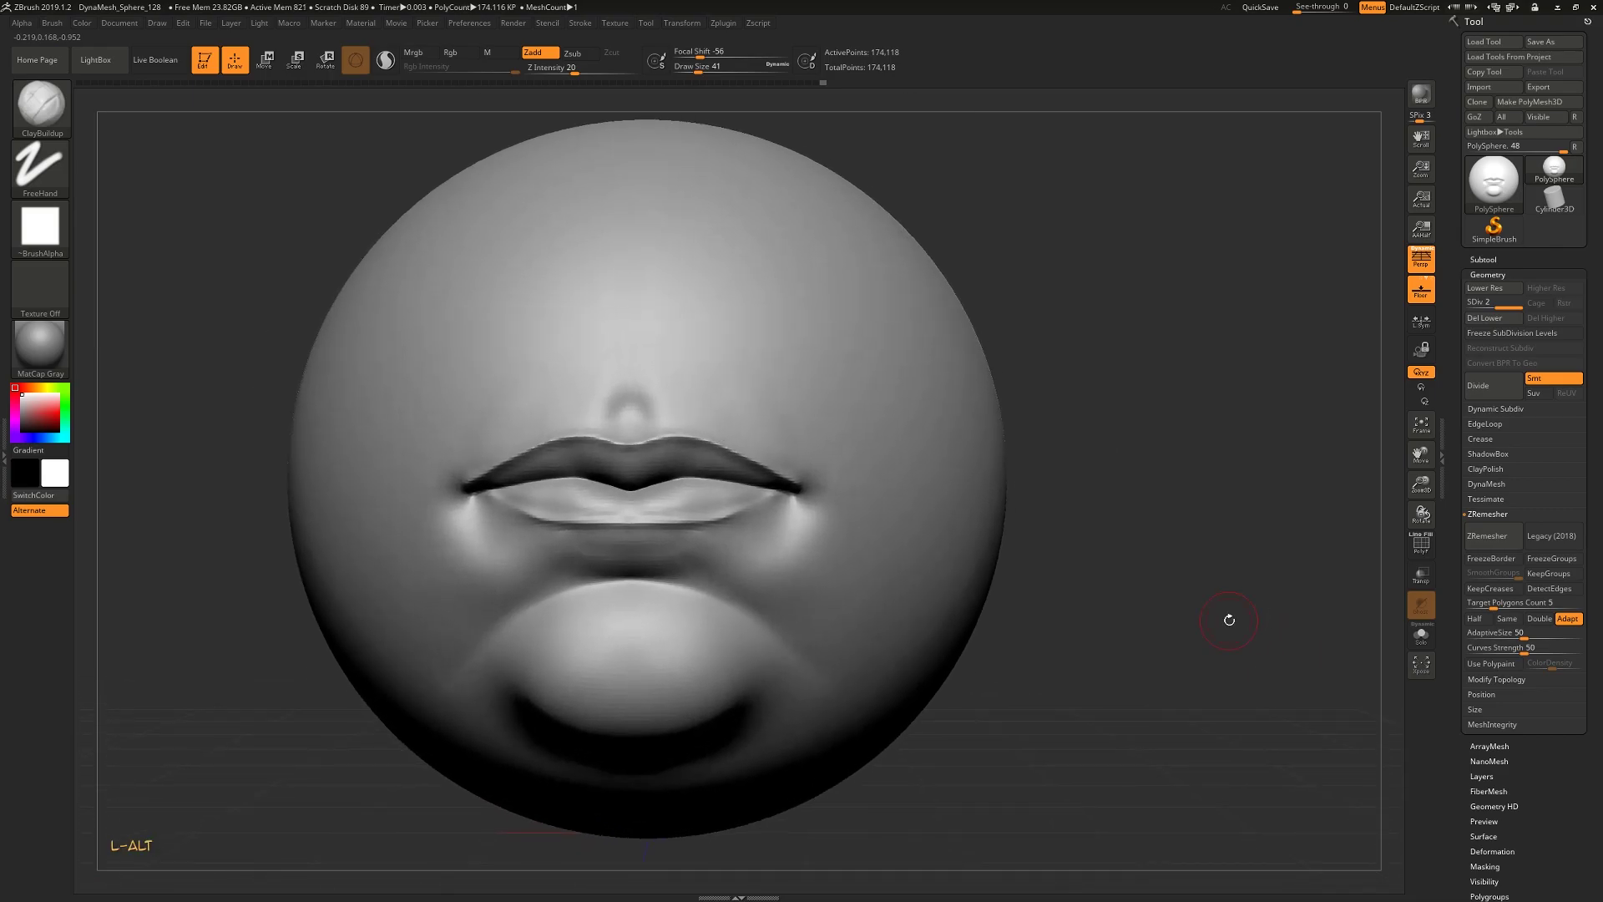
{"action": "left_click", "coordinate": [39, 99]}
{"action": "left_click", "coordinate": [418, 117]}
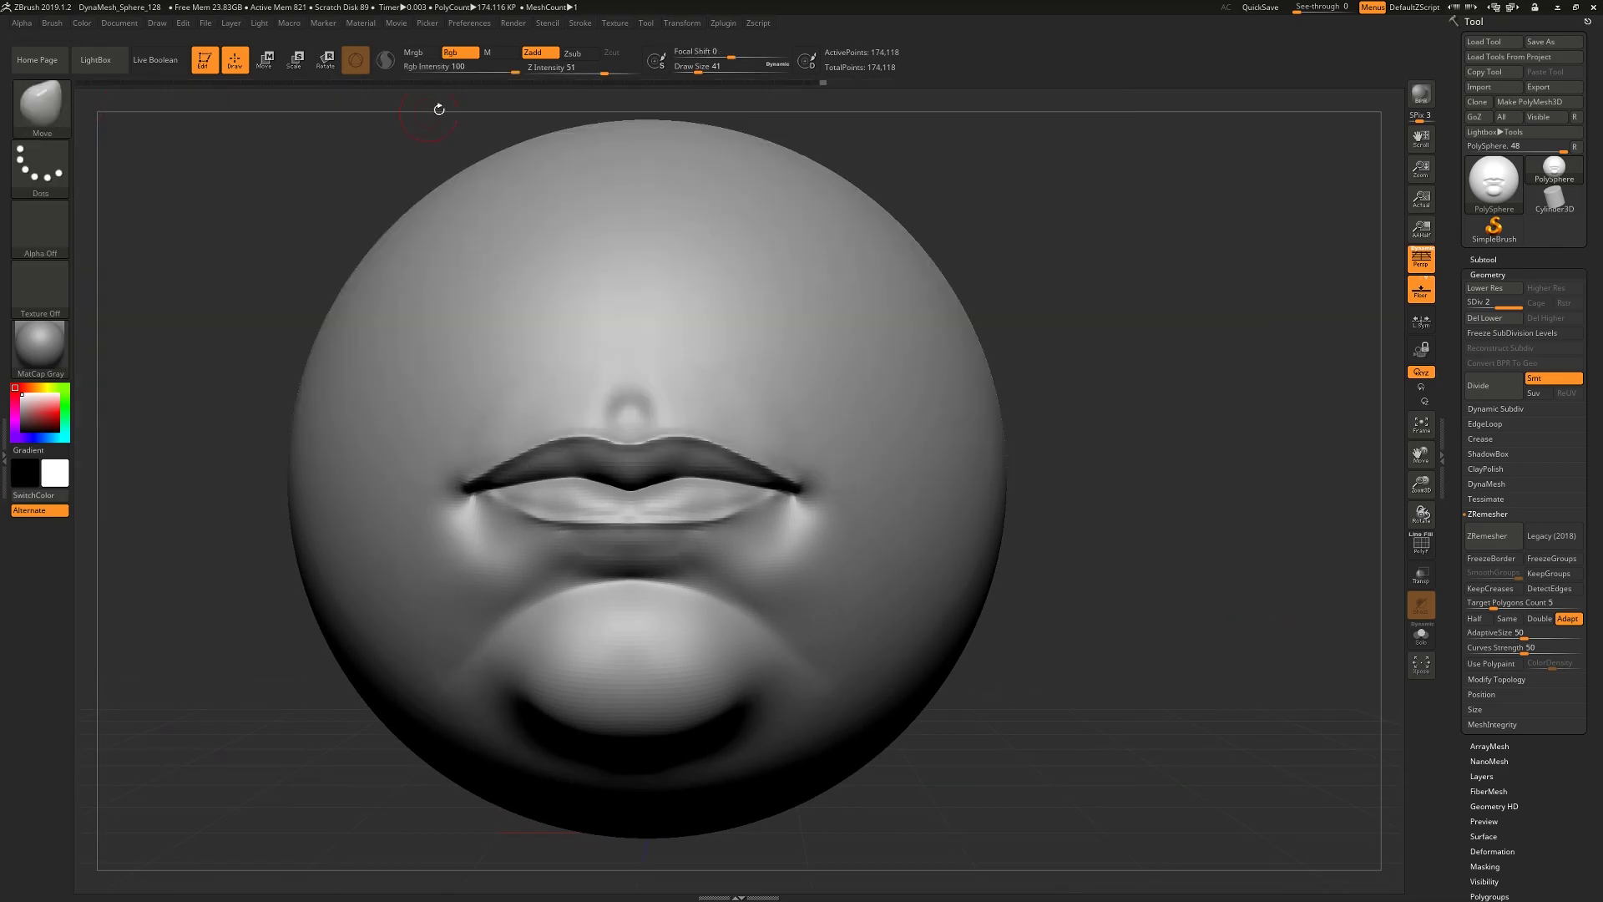
{"action": "left_click_drag", "start_coordinate": [698, 72], "coordinate": [715, 70]}
{"action": "left_click_drag", "start_coordinate": [1120, 535], "coordinate": [1171, 589]}
{"action": "left_click_drag", "start_coordinate": [674, 522], "coordinate": [676, 515]}
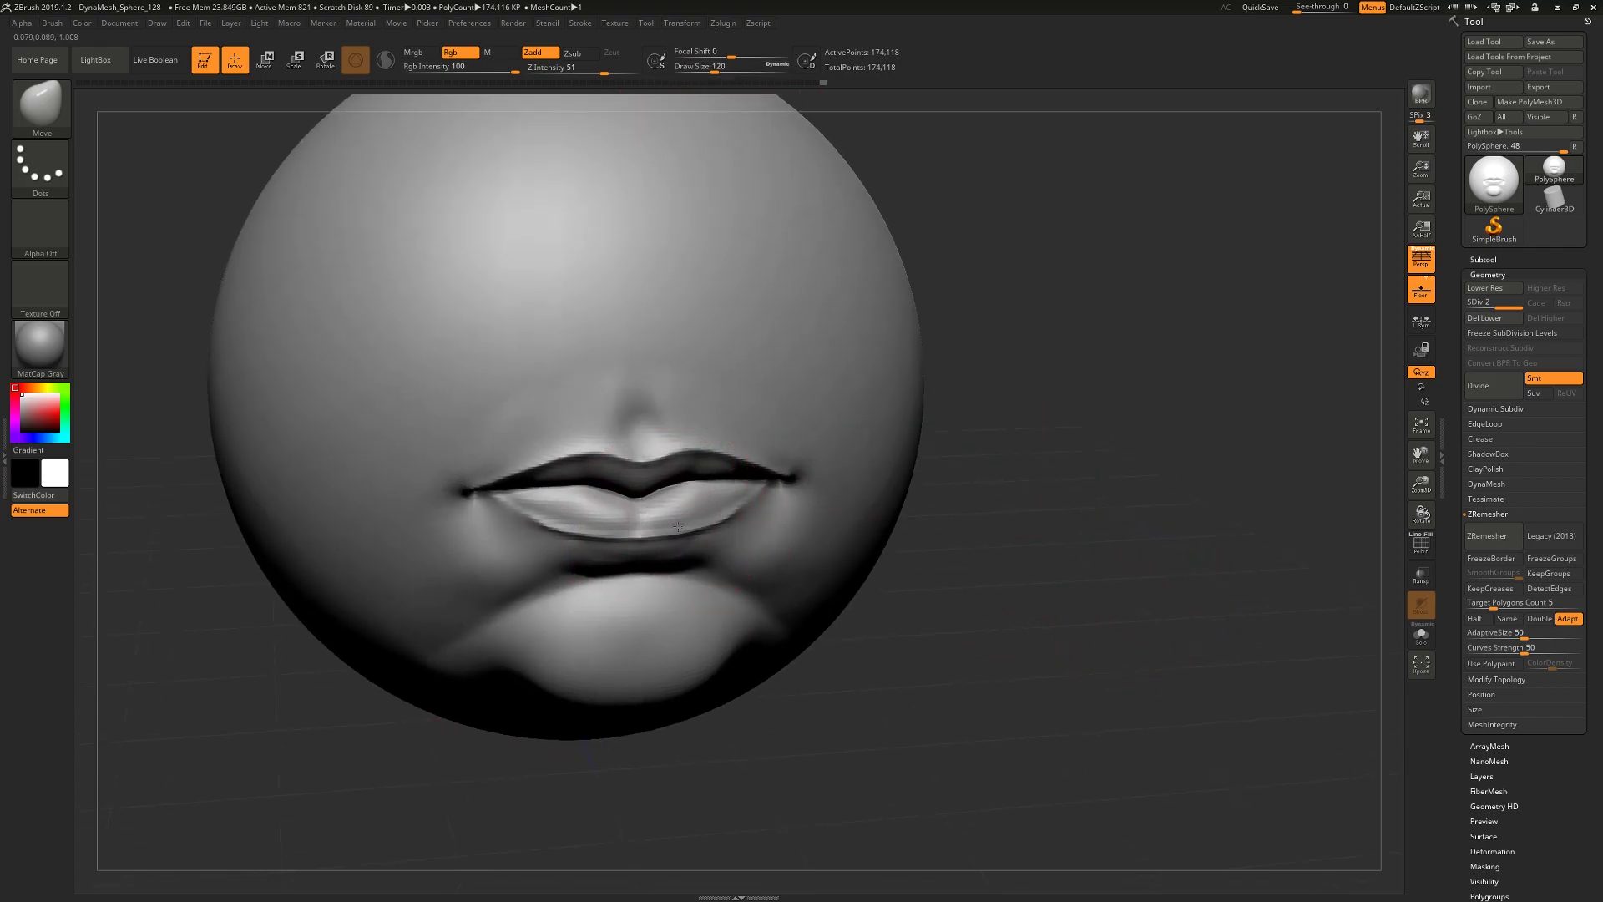
Raise the peaks of the upper lip and refine the lower lip's contour with the Move brush at draw size 77
{"action": "left_click_drag", "start_coordinate": [715, 71], "coordinate": [706, 71]}
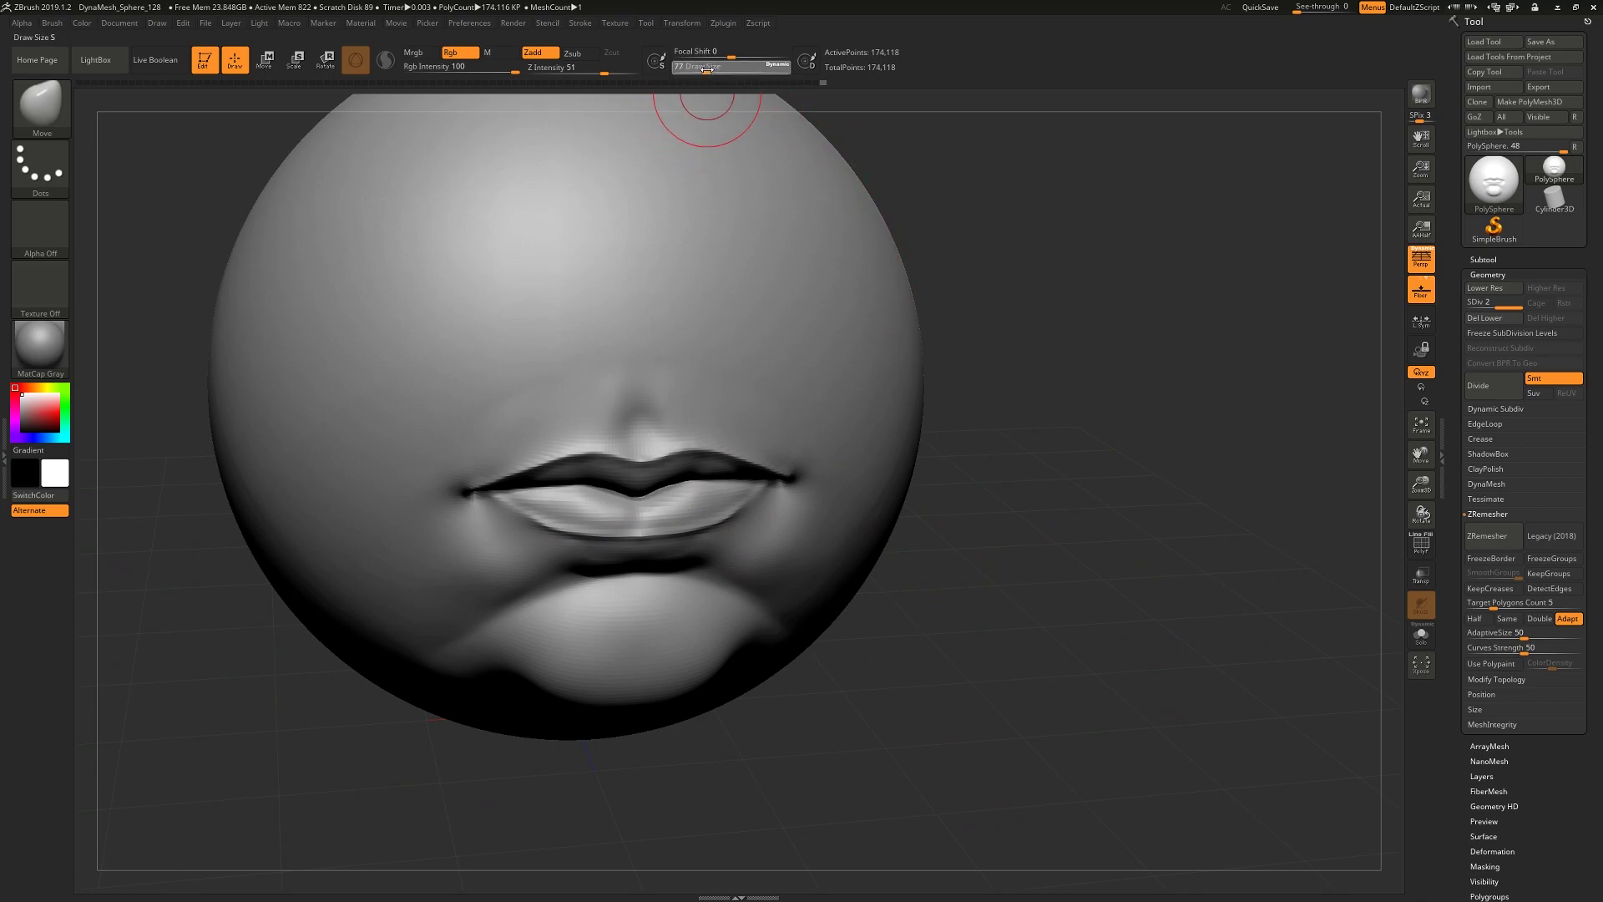
{"action": "mouse_move", "coordinate": [1076, 521]}
{"action": "left_mouse_down"}
{"action": "mouse_move", "coordinate": [1088, 543]}
{"action": "mouse_move", "coordinate": [1140, 559]}
{"action": "mouse_move", "coordinate": [1084, 551]}
{"action": "left_mouse_up"}
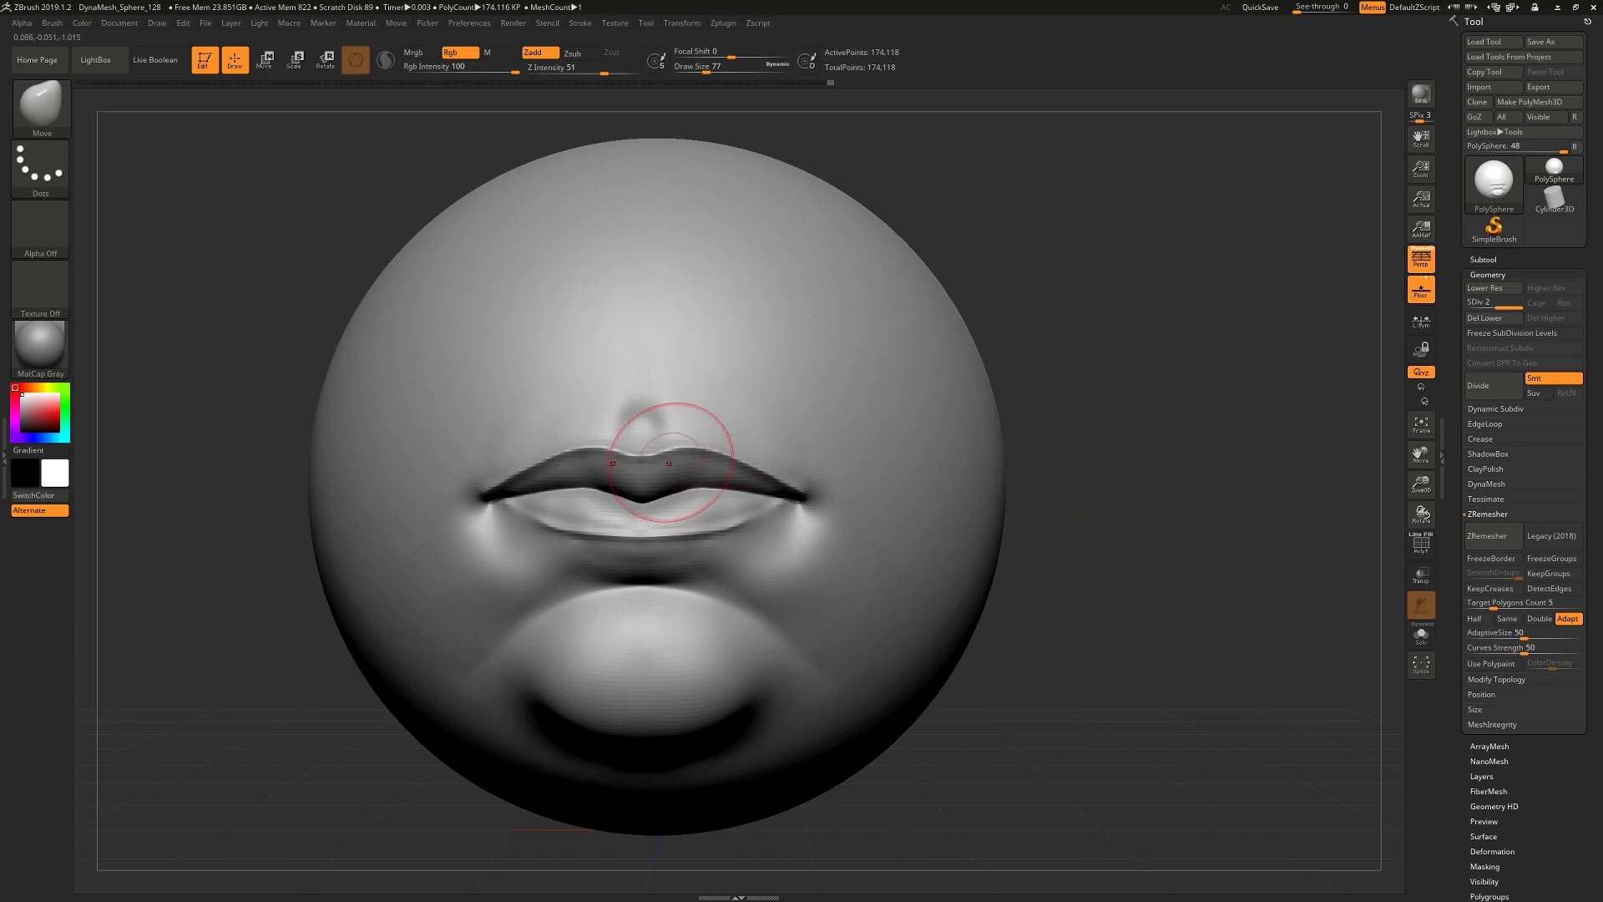
{"action": "left_click_drag", "start_coordinate": [727, 465], "coordinate": [729, 455]}
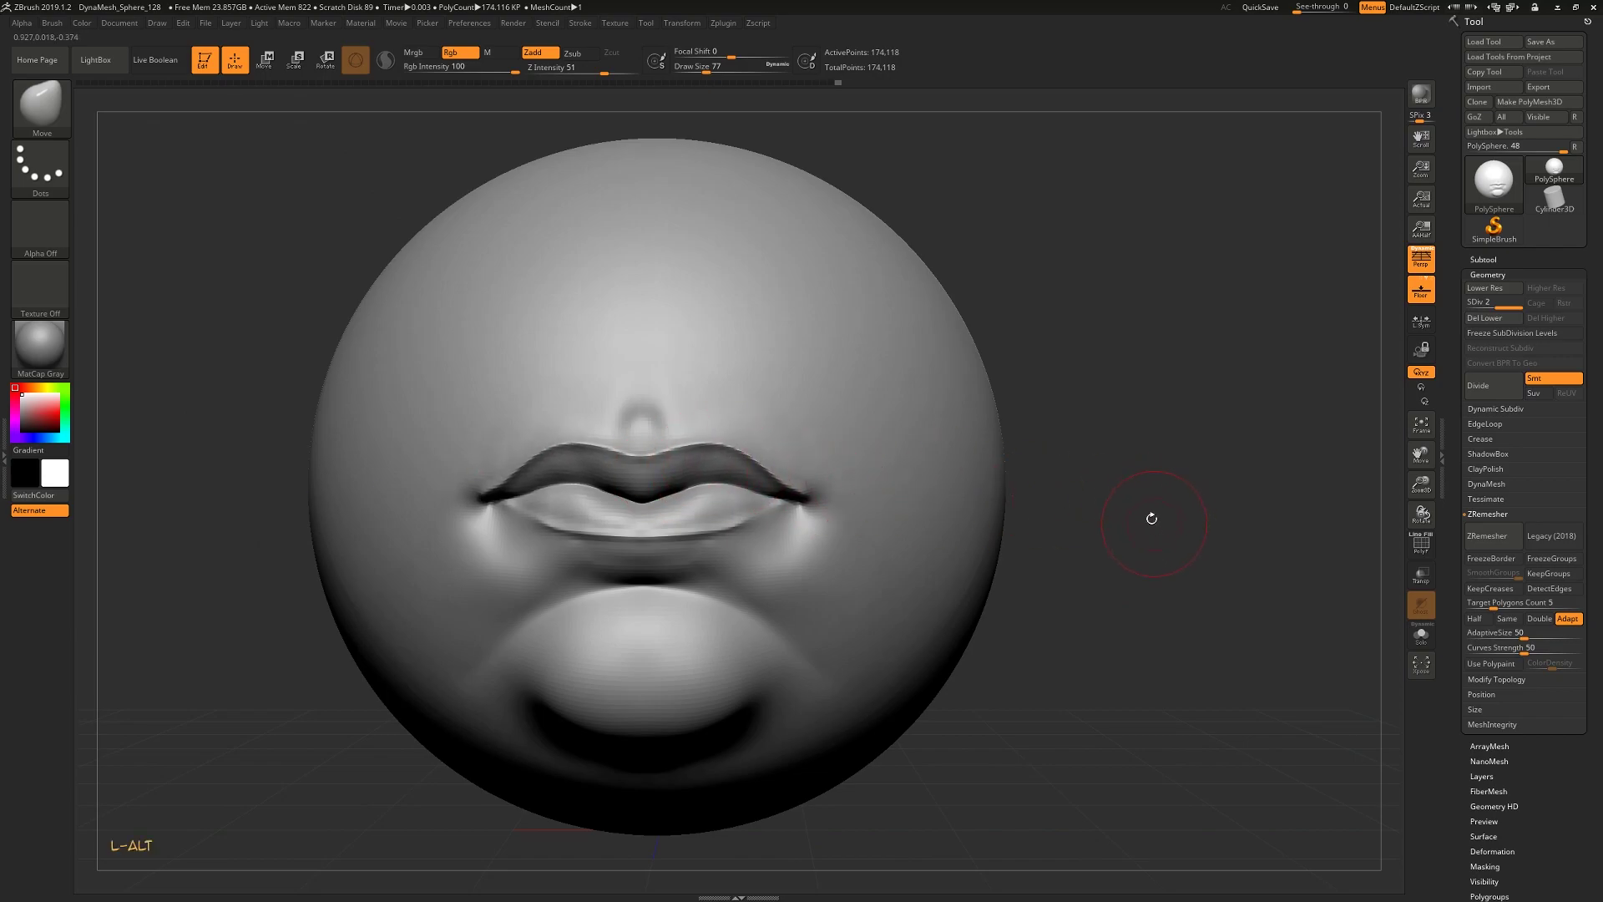
{"action": "left_click_drag", "start_coordinate": [1155, 523], "coordinate": [1020, 491], "text": "alt"}
{"action": "left_click_drag", "start_coordinate": [738, 529], "coordinate": [740, 535]}
{"action": "left_click_drag", "start_coordinate": [717, 530], "coordinate": [671, 529]}
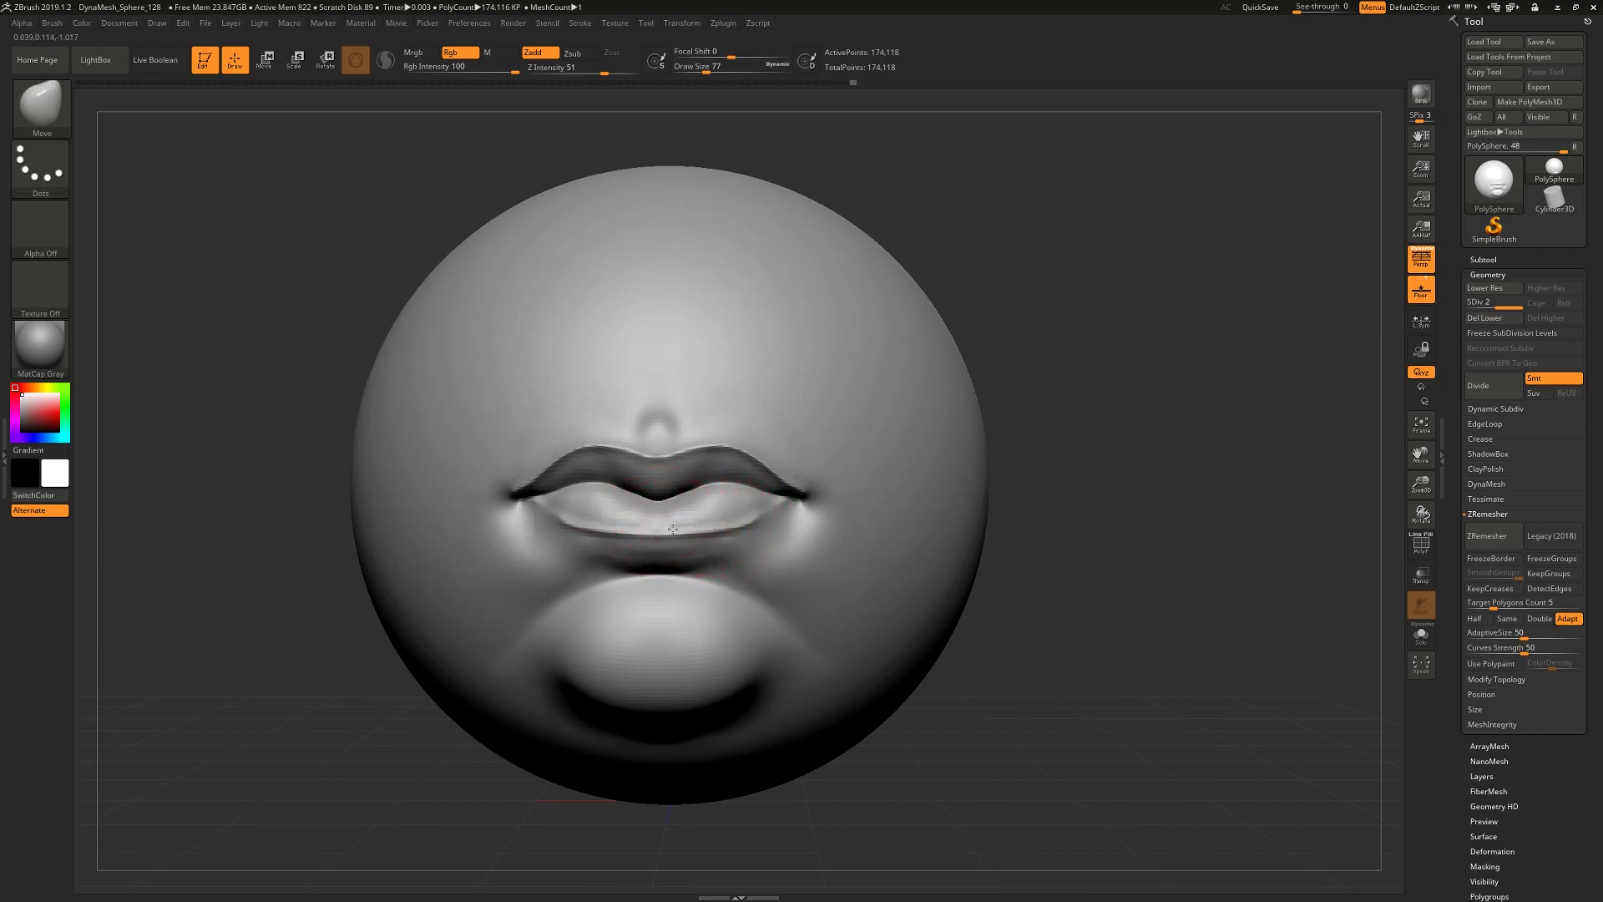
{"action": "mouse_move", "coordinate": [1097, 532]}
{"action": "left_mouse_down"}
{"action": "mouse_move", "coordinate": [1228, 535]}
{"action": "mouse_move", "coordinate": [1094, 532]}
{"action": "left_mouse_up"}
{"action": "left_click_drag", "start_coordinate": [734, 431], "coordinate": [734, 448]}
Divide the mesh to subdivision level 3 and carve broad creases into both lips with DamStandard at draw size 35
{"action": "mouse_move", "coordinate": [1077, 528]}
{"action": "left_mouse_down"}
{"action": "mouse_move", "coordinate": [1137, 539]}
{"action": "mouse_move", "coordinate": [1116, 537]}
{"action": "mouse_move", "coordinate": [1124, 498]}
{"action": "mouse_move", "coordinate": [1193, 534]}
{"action": "left_mouse_up"}
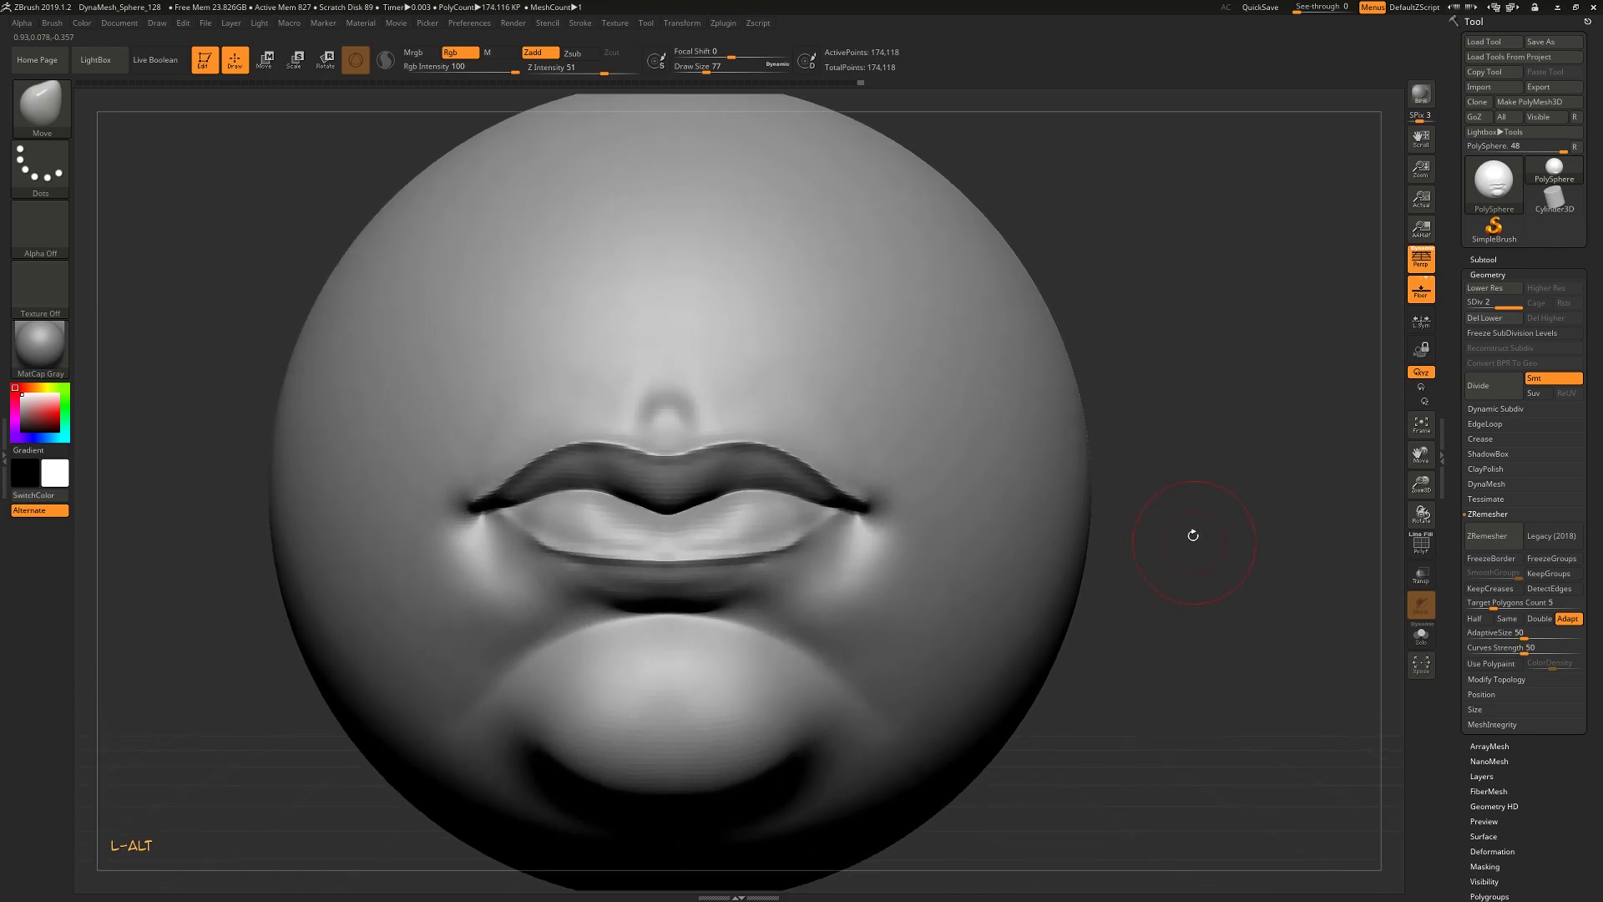
{"action": "left_click", "coordinate": [1478, 391]}
{"action": "left_click", "coordinate": [51, 109]}
{"action": "key", "text": "d"}
{"action": "key", "text": "s"}
{"action": "left_click_drag", "start_coordinate": [707, 71], "coordinate": [695, 71]}
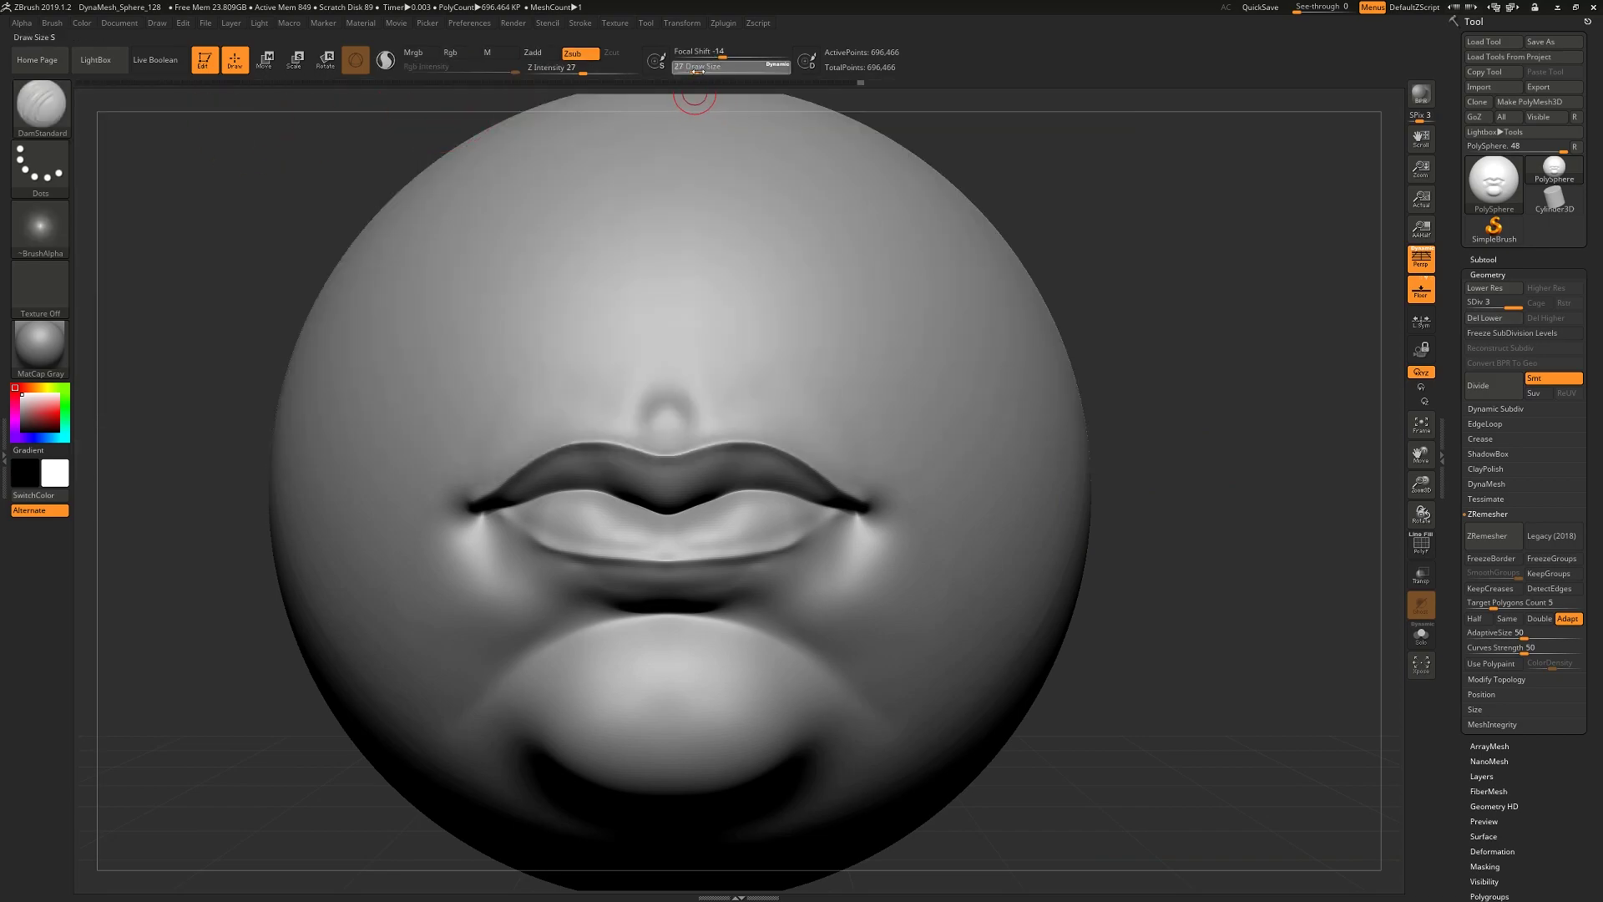
{"action": "mouse_move", "coordinate": [1163, 375]}
{"action": "left_mouse_down"}
{"action": "mouse_move", "coordinate": [1181, 333]}
{"action": "mouse_move", "coordinate": [940, 382]}
{"action": "left_mouse_up"}
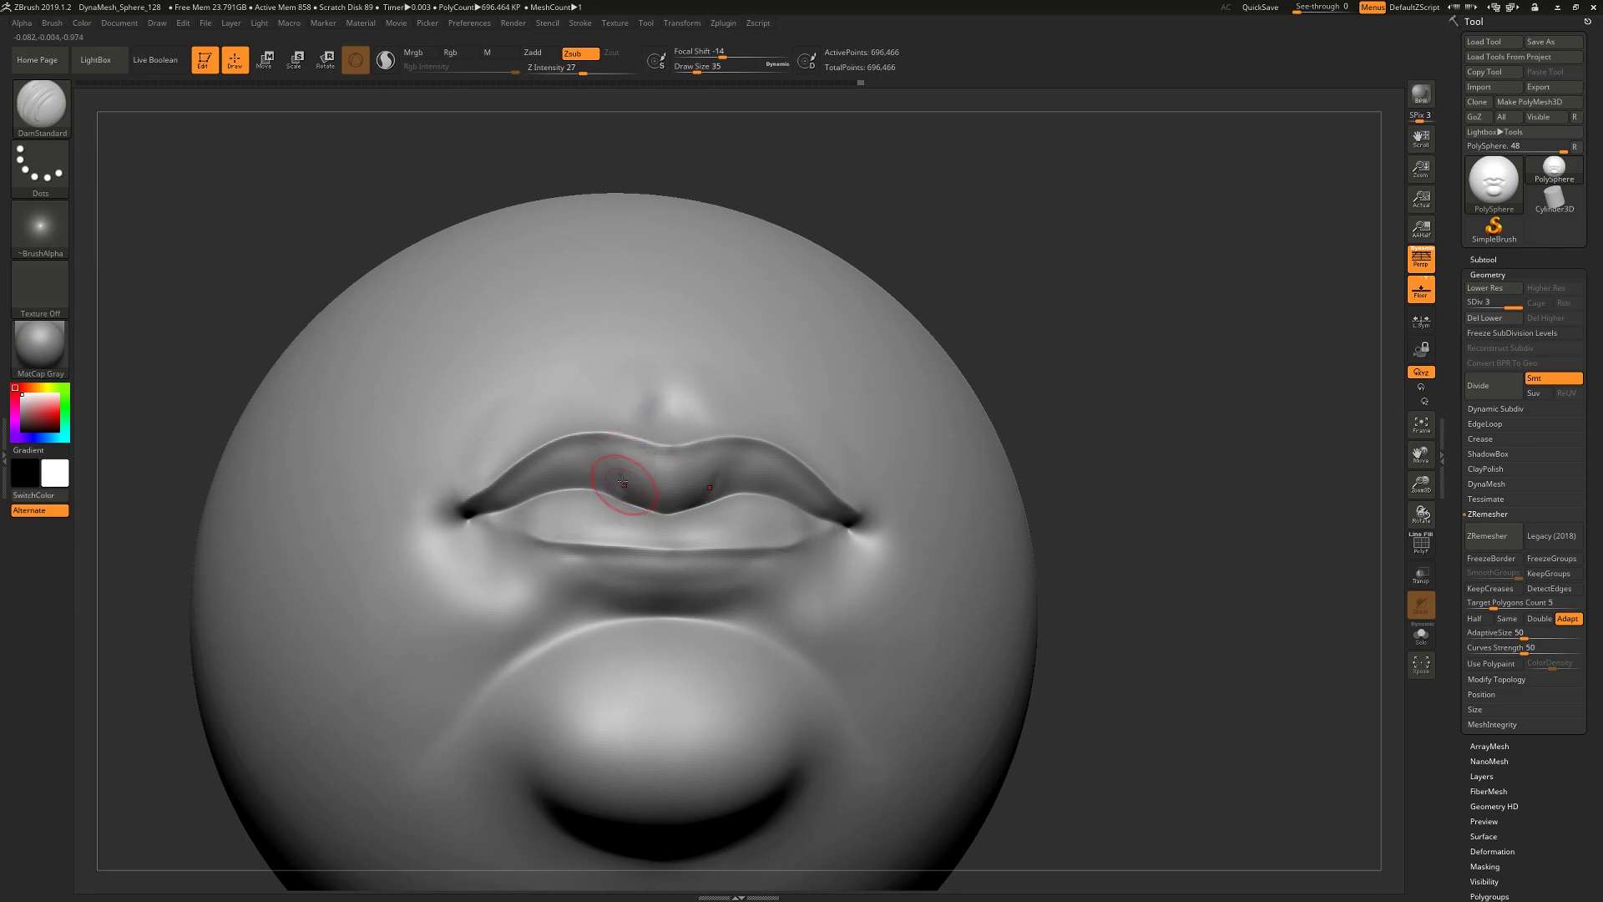
{"action": "left_click_drag", "start_coordinate": [1219, 448], "coordinate": [1210, 479]}
{"action": "mouse_move", "coordinate": [589, 507]}
{"action": "left_mouse_down"}
{"action": "mouse_move", "coordinate": [555, 501]}
{"action": "mouse_move", "coordinate": [622, 521]}
{"action": "left_mouse_up"}
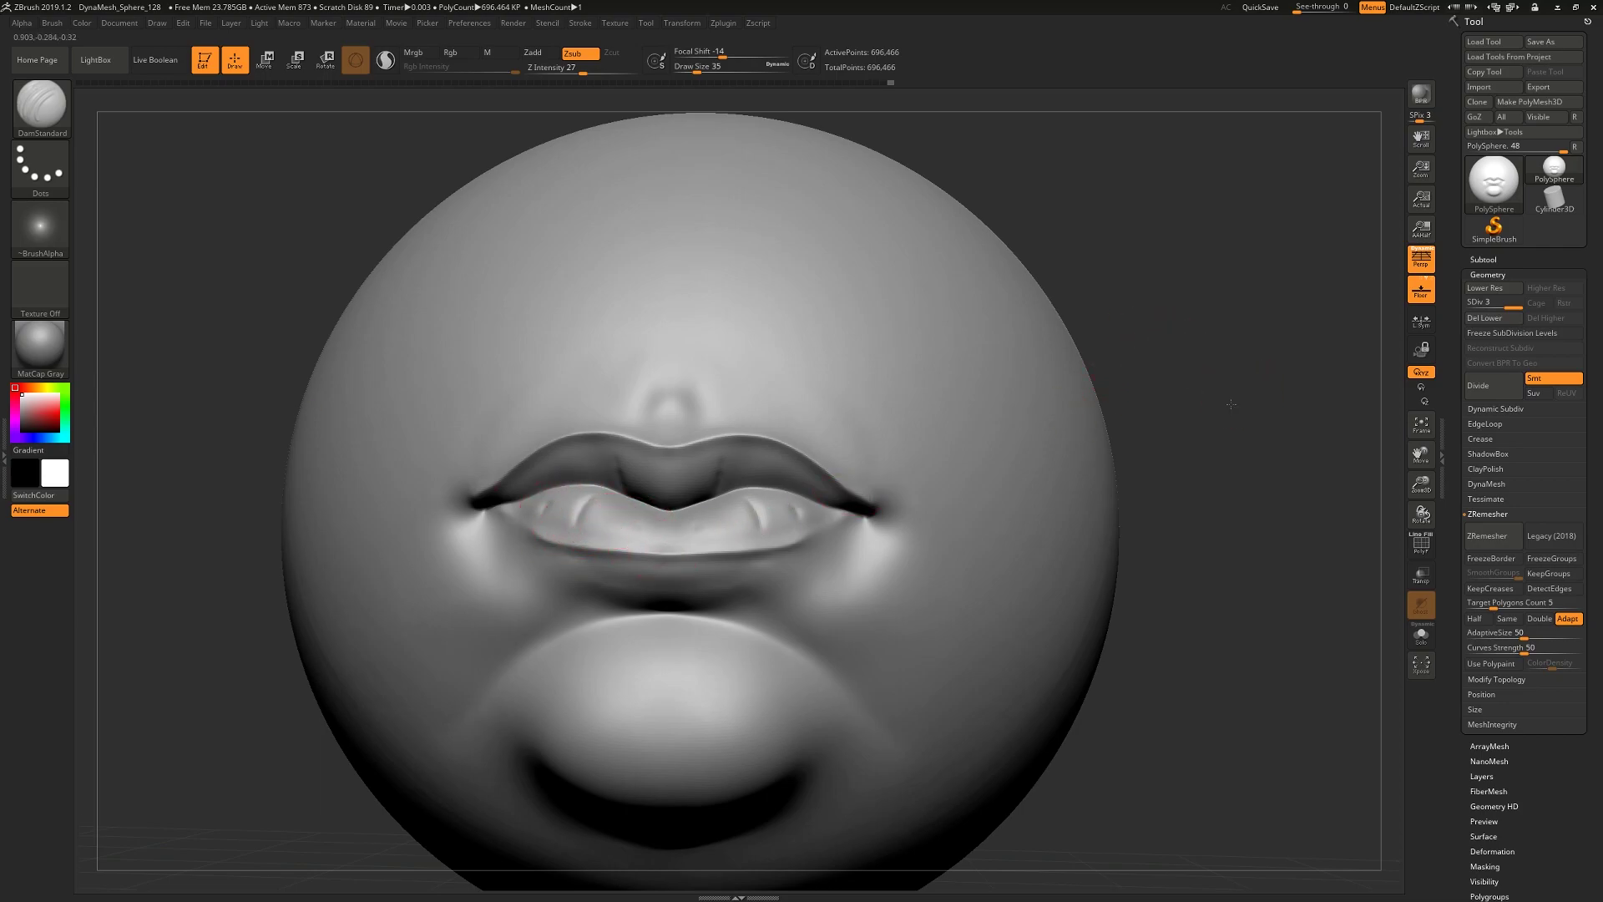
Carve fine vertical wrinkles into the upper and lower lips with DamStandard at draw size 8
{"action": "left_click_drag", "start_coordinate": [1231, 404], "coordinate": [1187, 418]}
{"action": "left_click_drag", "start_coordinate": [698, 70], "coordinate": [685, 69]}
{"action": "left_click_drag", "start_coordinate": [1297, 434], "coordinate": [1219, 392]}
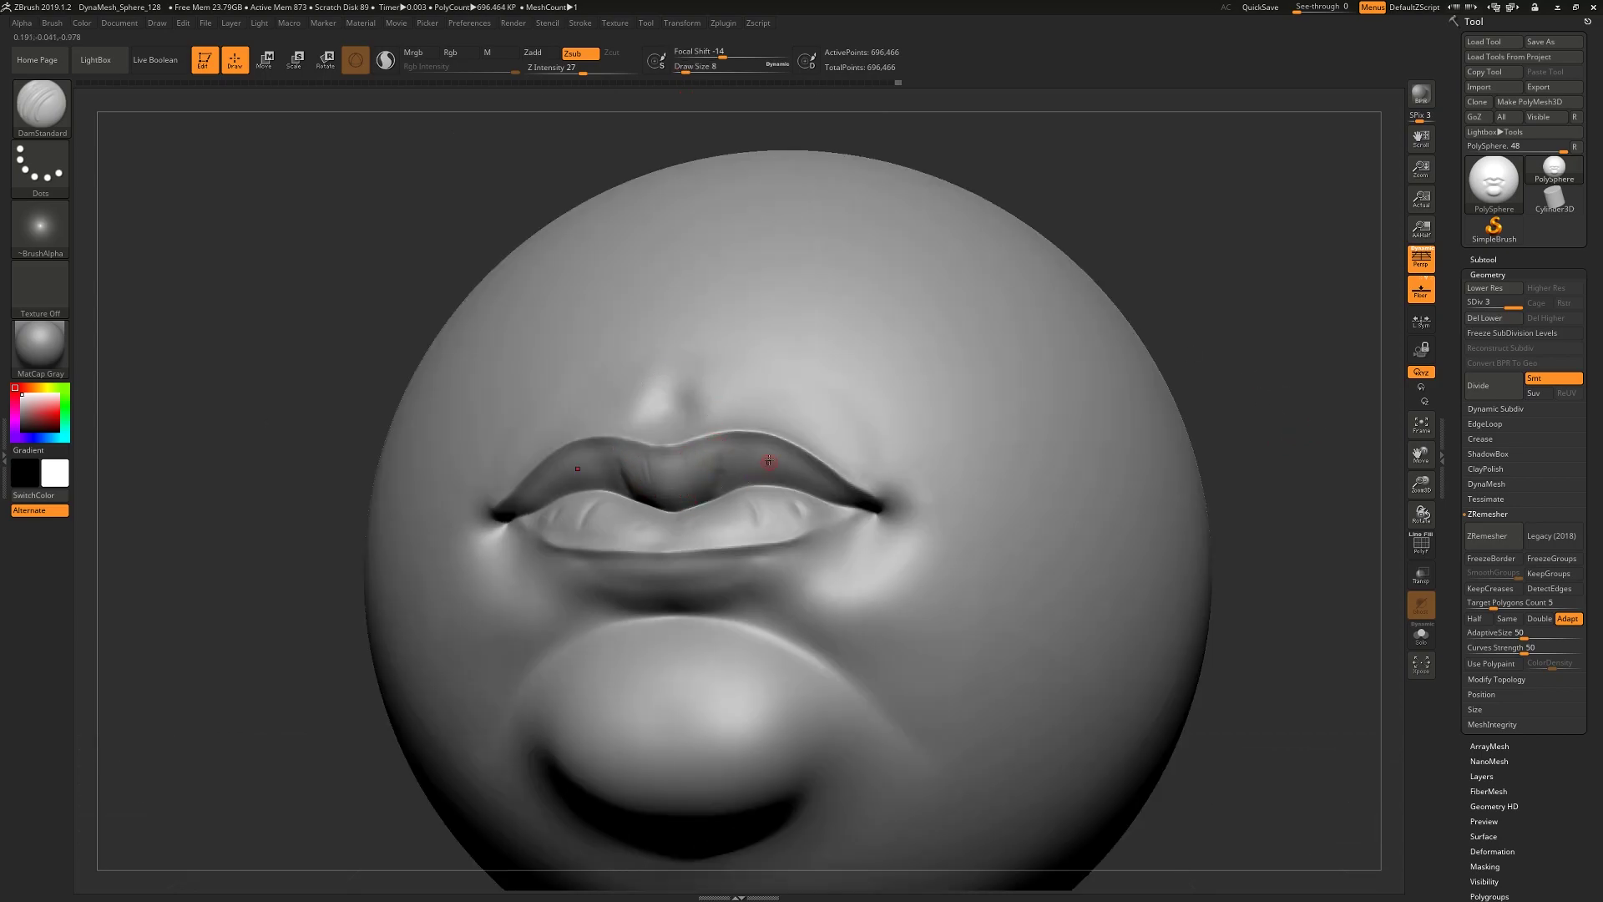
{"action": "left_click_drag", "start_coordinate": [1314, 508], "coordinate": [1232, 532]}
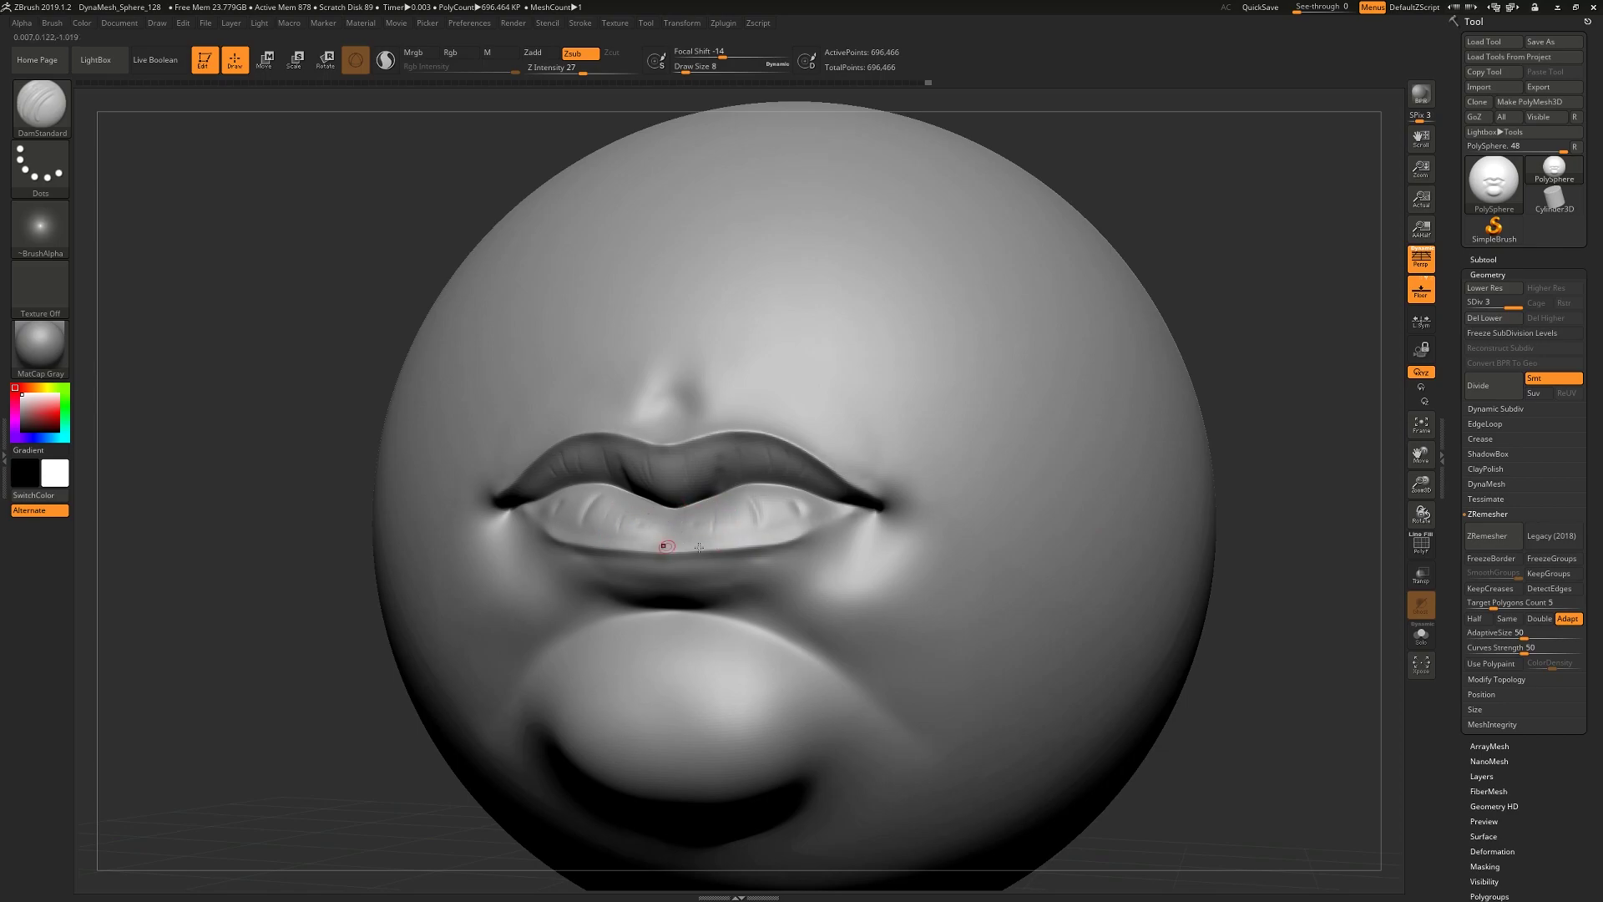
{"action": "left_click_drag", "start_coordinate": [1335, 495], "coordinate": [1249, 517]}
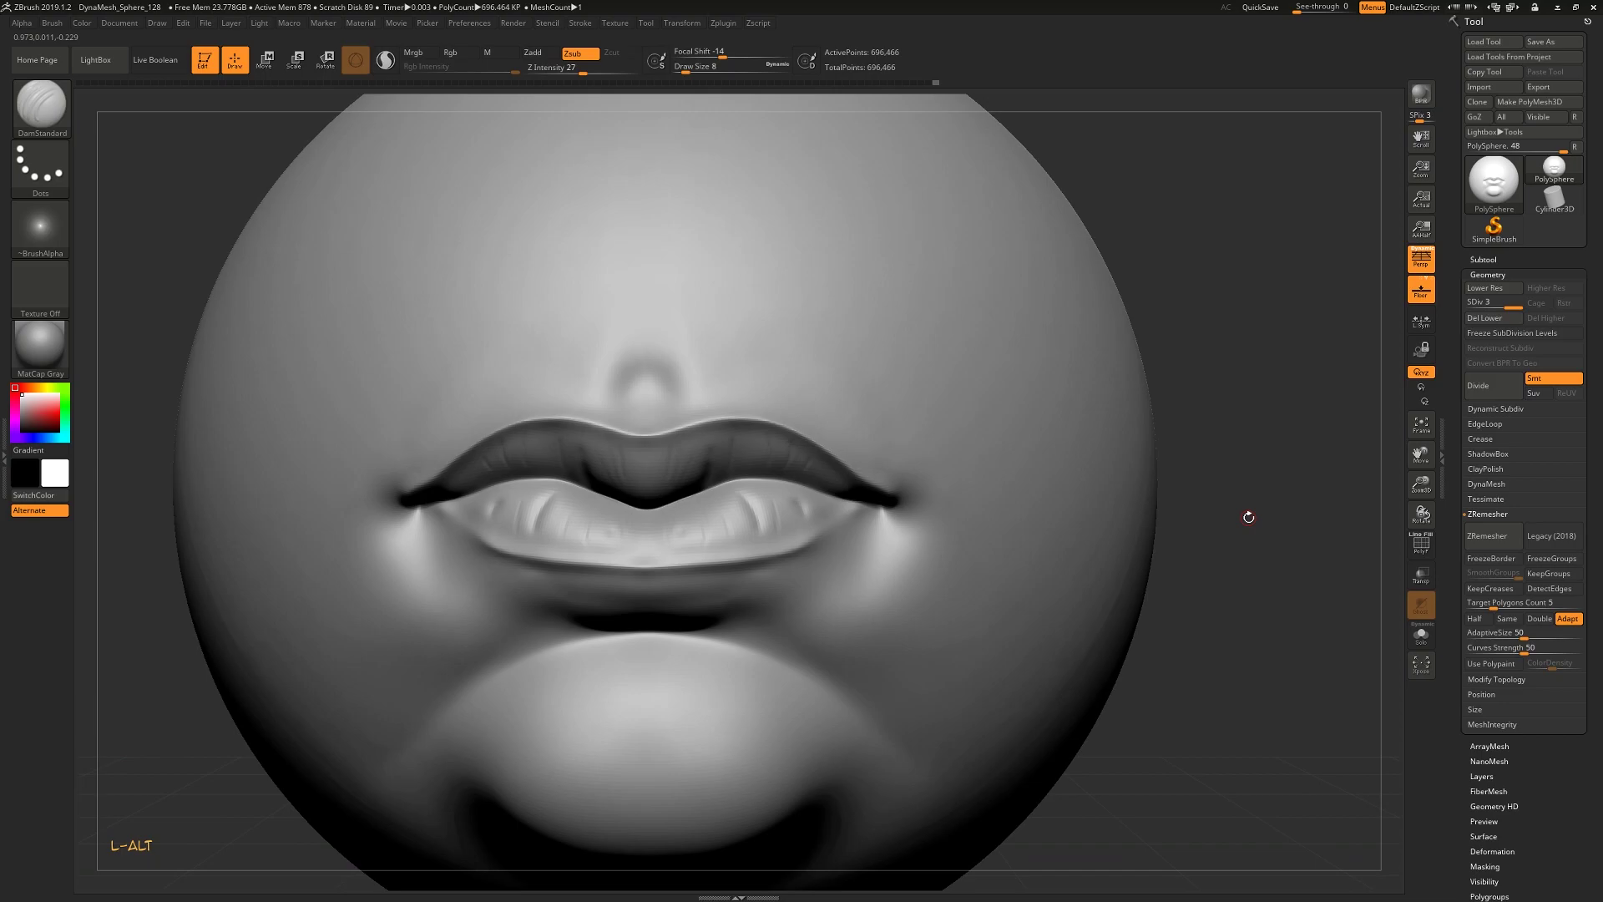
Cut grooves along the inner borders of the upper and lower lips with DamStandard at draw size 18 and smooth them
{"action": "type", "text": "7"}
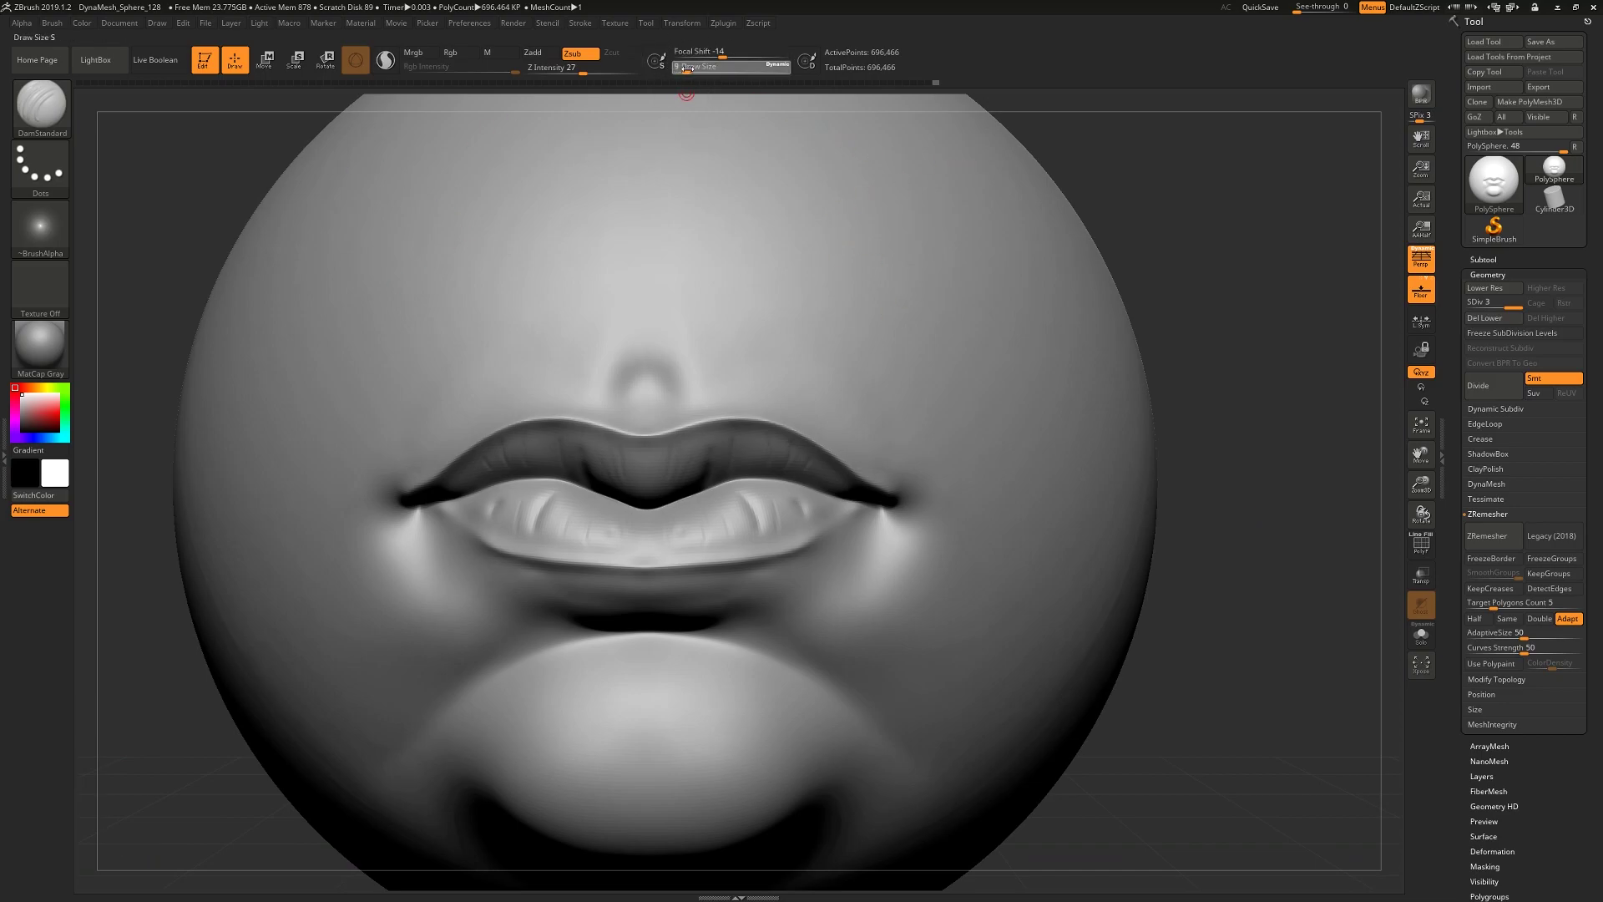
{"action": "left_click_drag", "start_coordinate": [688, 69], "coordinate": [690, 70]}
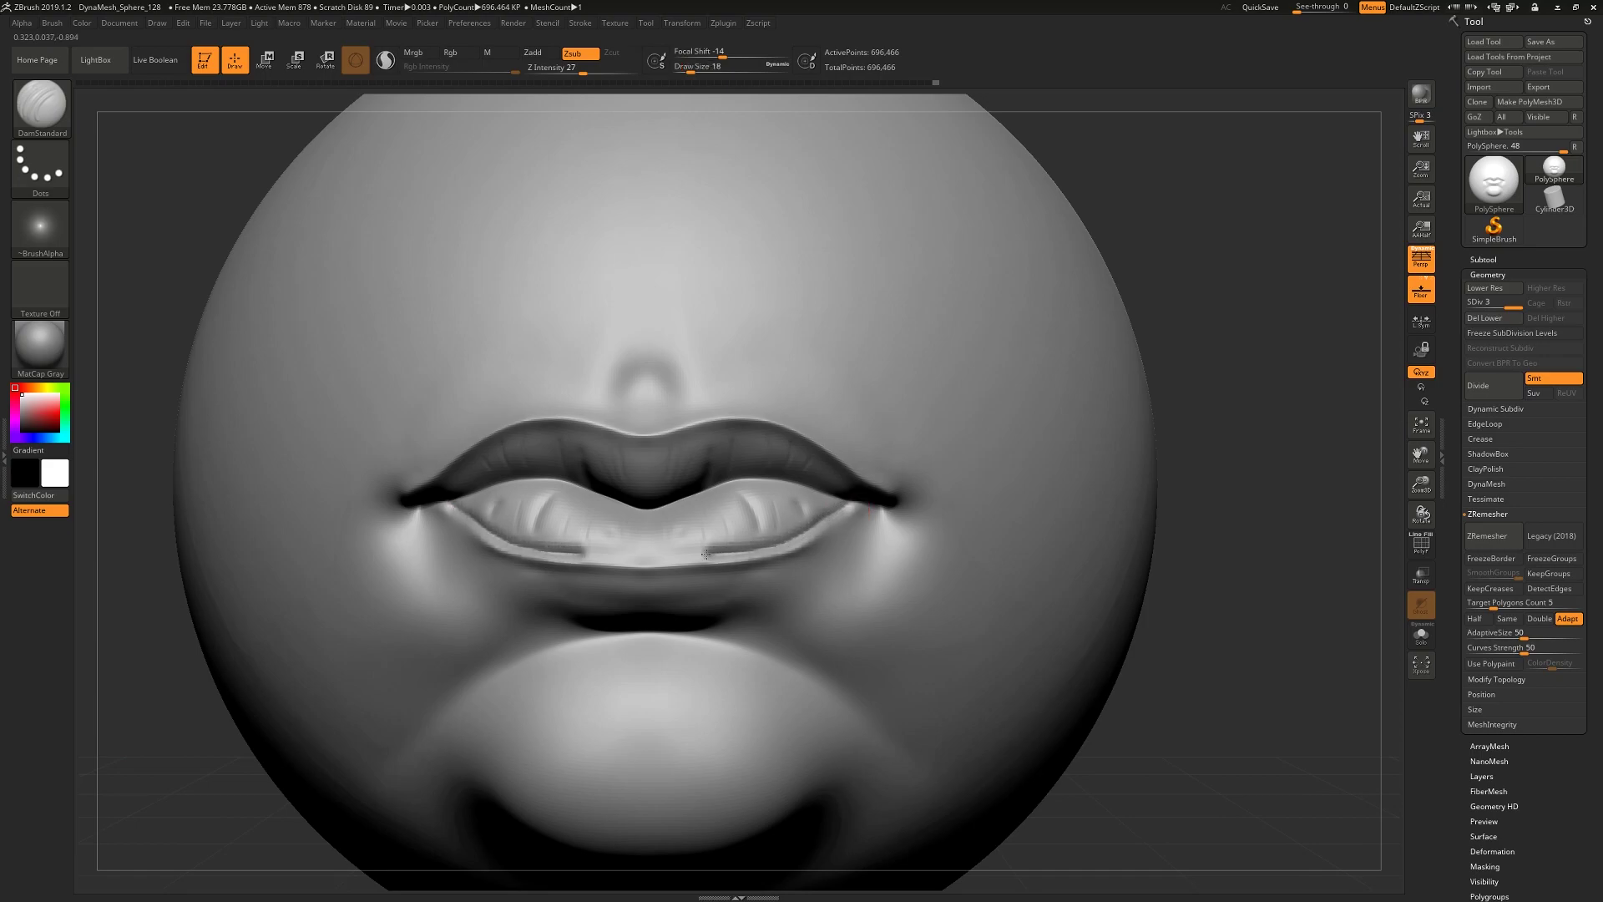
{"action": "left_click_drag", "start_coordinate": [1292, 523], "coordinate": [1237, 443]}
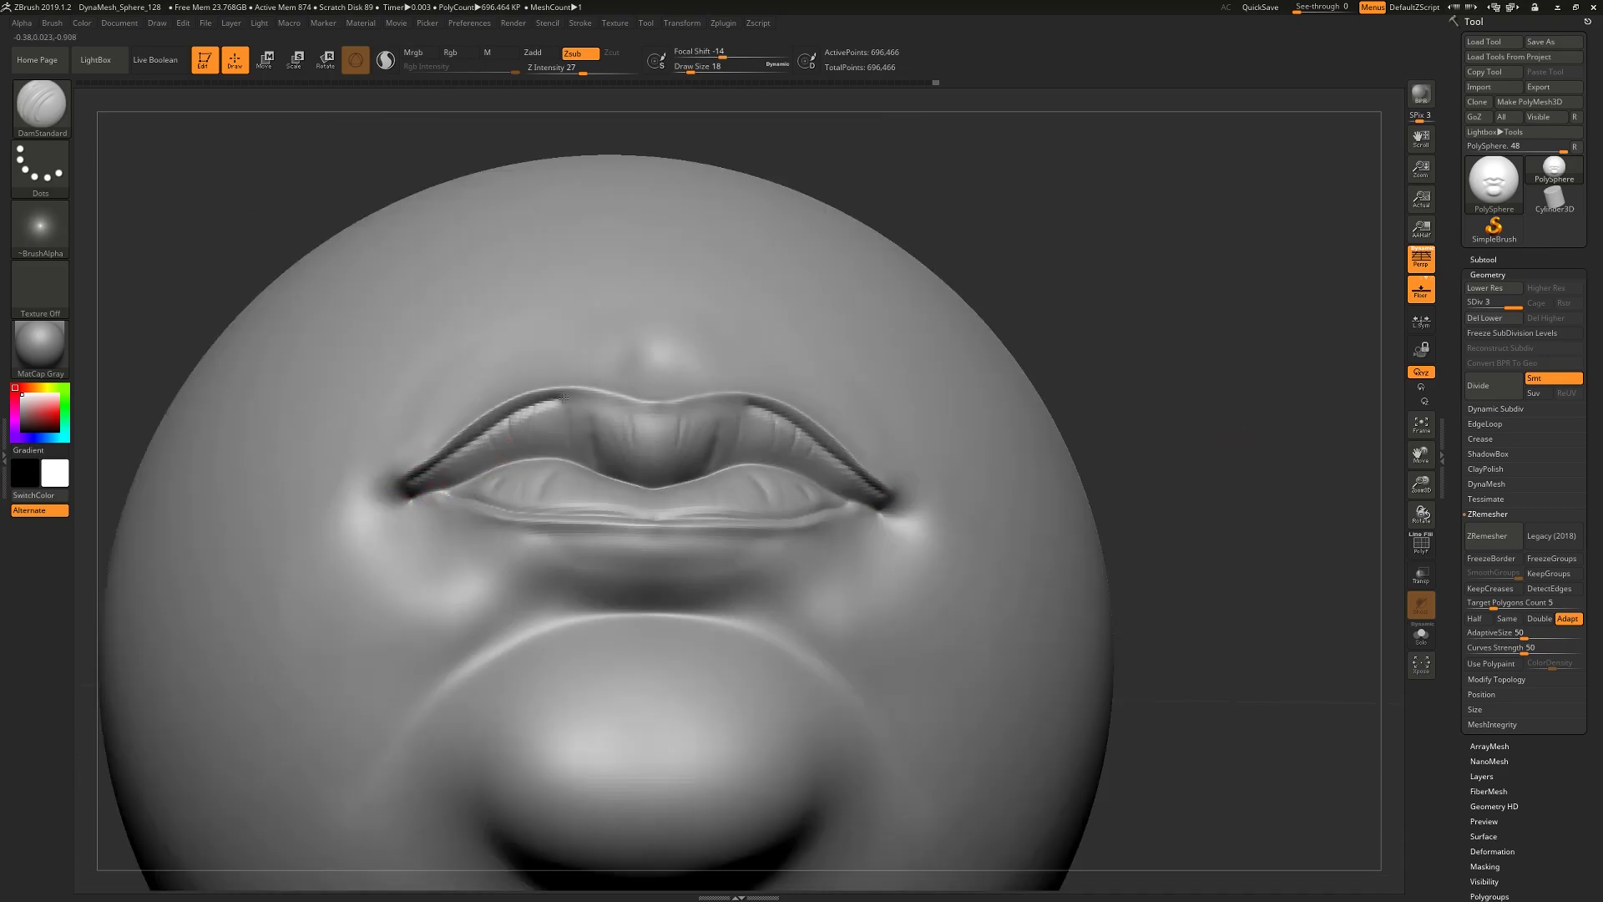
{"action": "mouse_move", "coordinate": [1264, 394]}
{"action": "left_mouse_down"}
{"action": "mouse_move", "coordinate": [1244, 467]}
{"action": "mouse_move", "coordinate": [1226, 403]}
{"action": "mouse_move", "coordinate": [1133, 444]}
{"action": "mouse_move", "coordinate": [1192, 482]}
{"action": "left_mouse_up"}
{"action": "left_click_drag", "start_coordinate": [1217, 394], "coordinate": [1219, 466]}
{"action": "left_click_drag", "start_coordinate": [228, 256], "coordinate": [226, 221]}
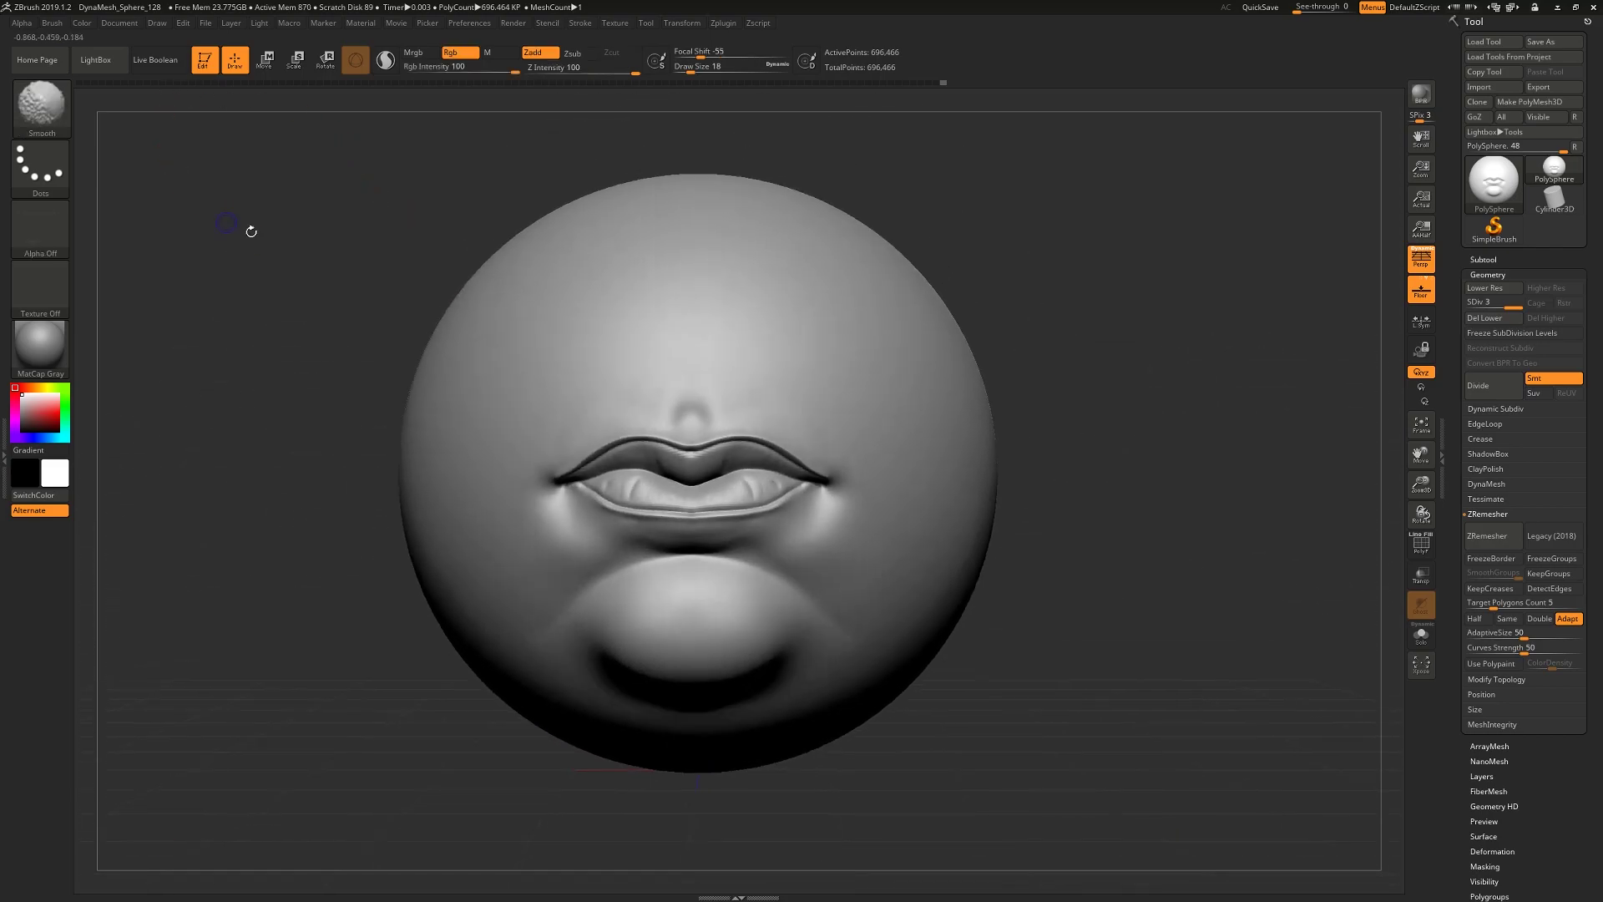
Plump the upper and lower lips with Inflat strokes at draw size 56 and Z Intensity 10
{"action": "left_click_drag", "start_coordinate": [1294, 552], "coordinate": [1308, 578], "text": "alt"}
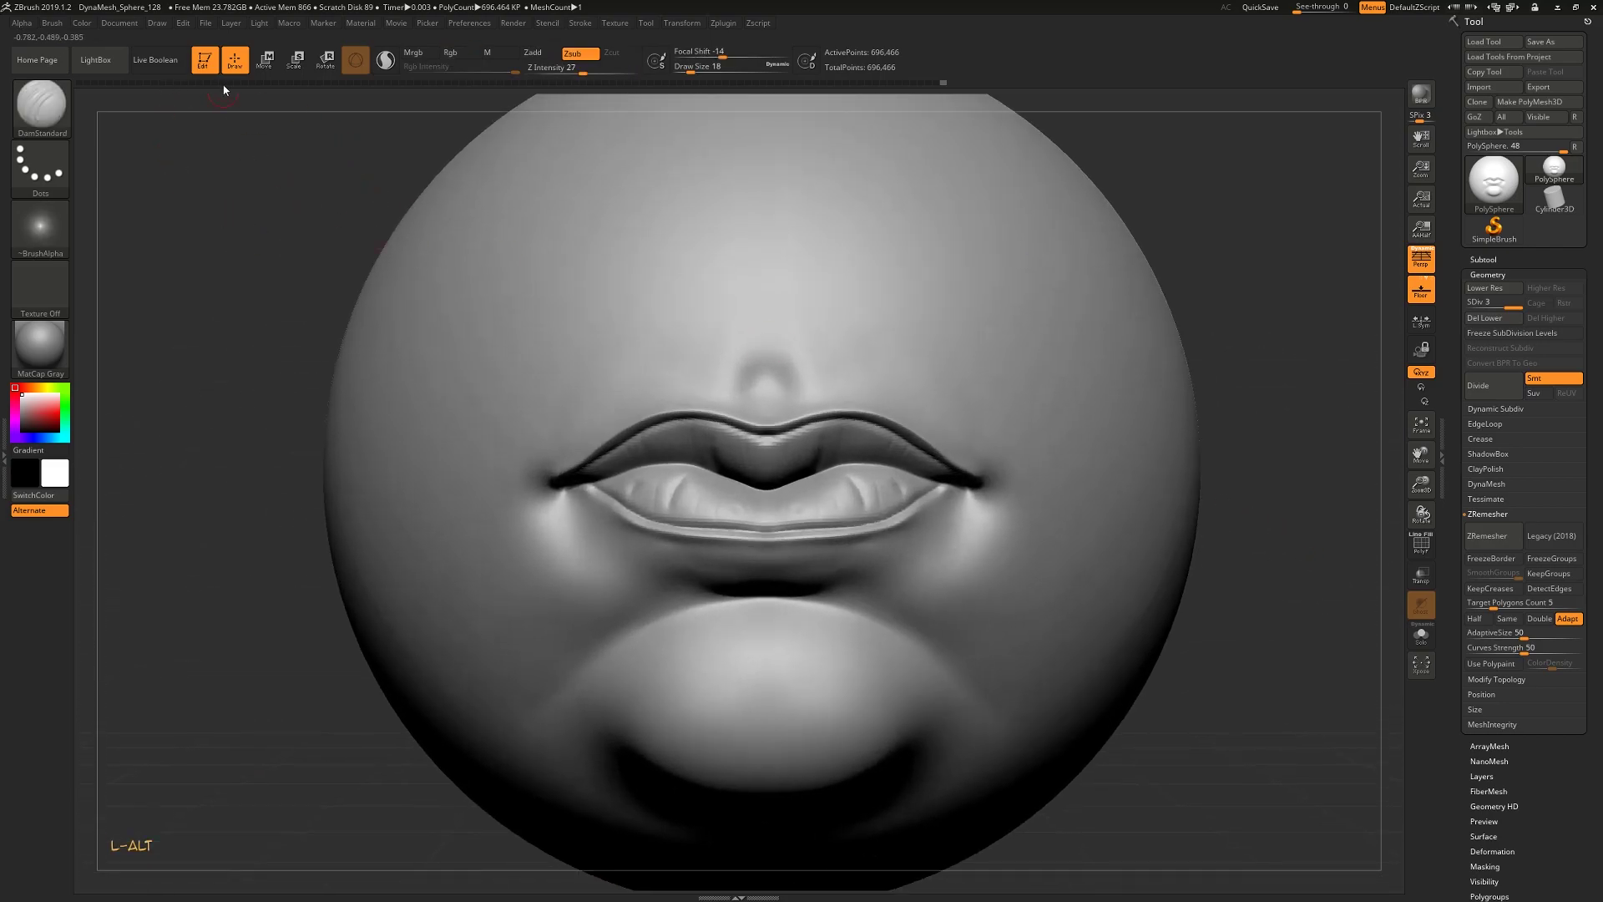
{"action": "left_click", "coordinate": [43, 105]}
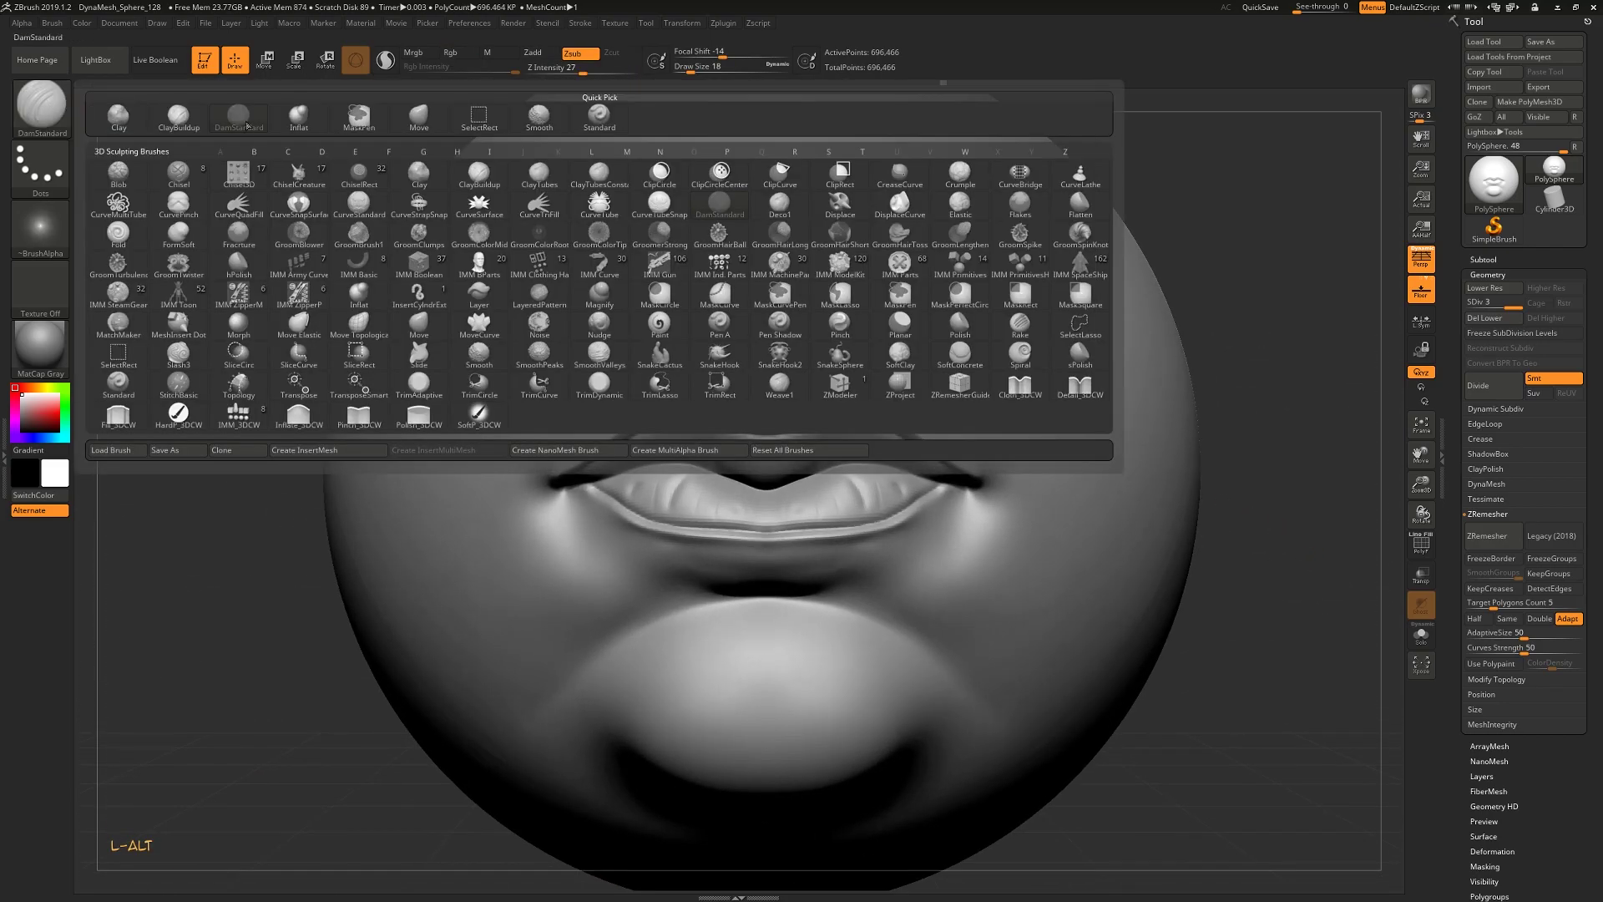
{"action": "left_click", "coordinate": [296, 121]}
{"action": "left_click_drag", "start_coordinate": [693, 66], "coordinate": [703, 72]}
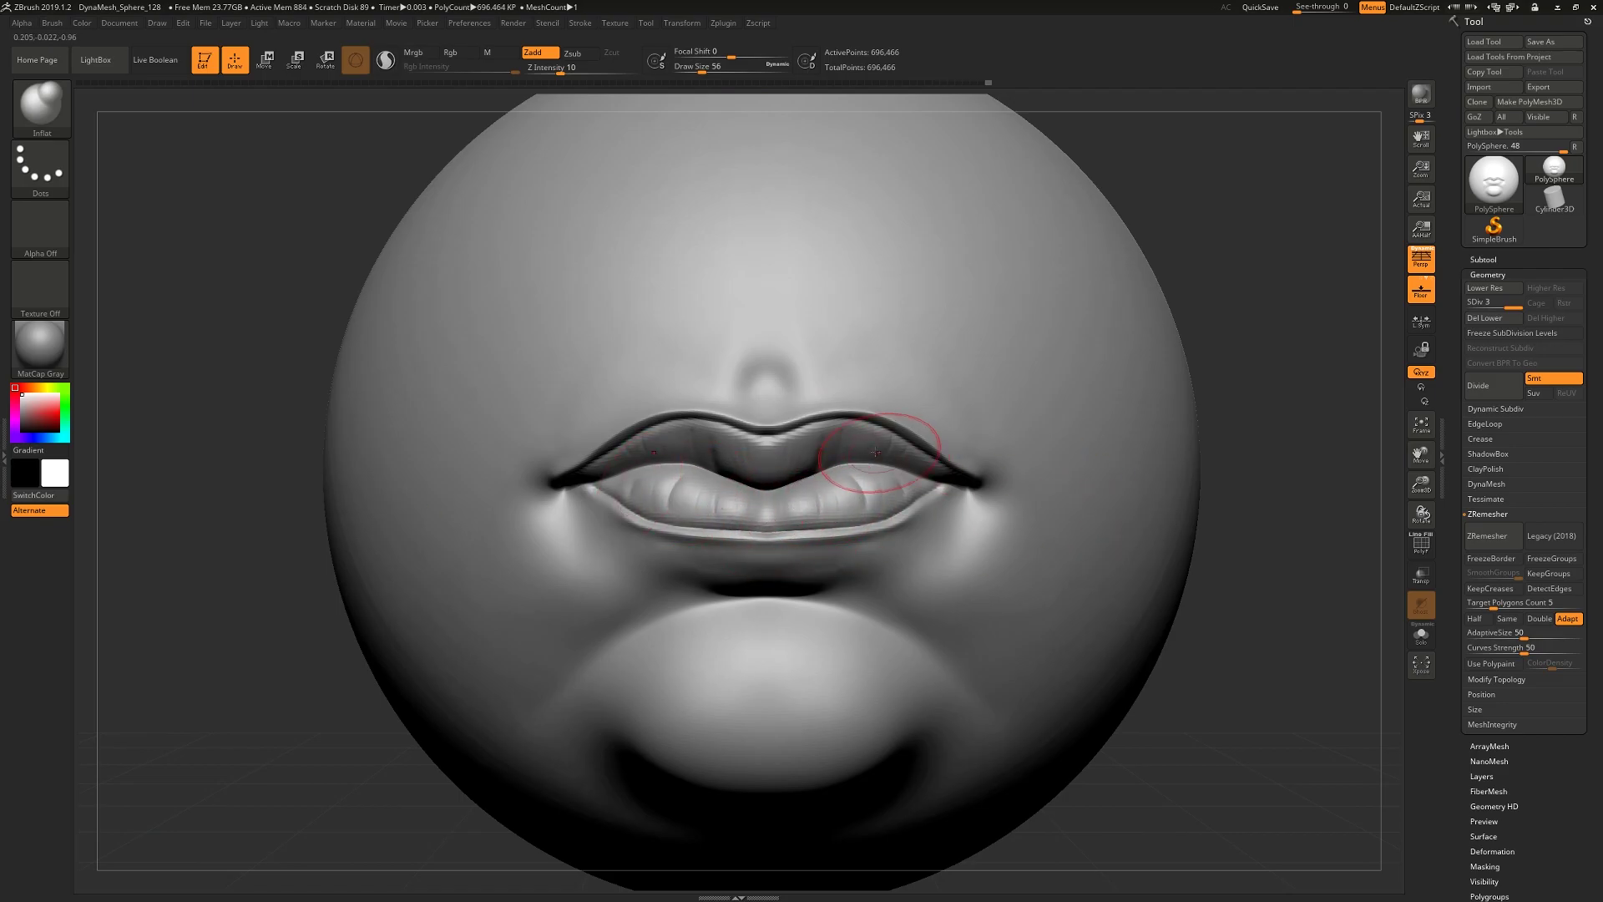
{"action": "left_click_drag", "start_coordinate": [804, 452], "coordinate": [921, 453]}
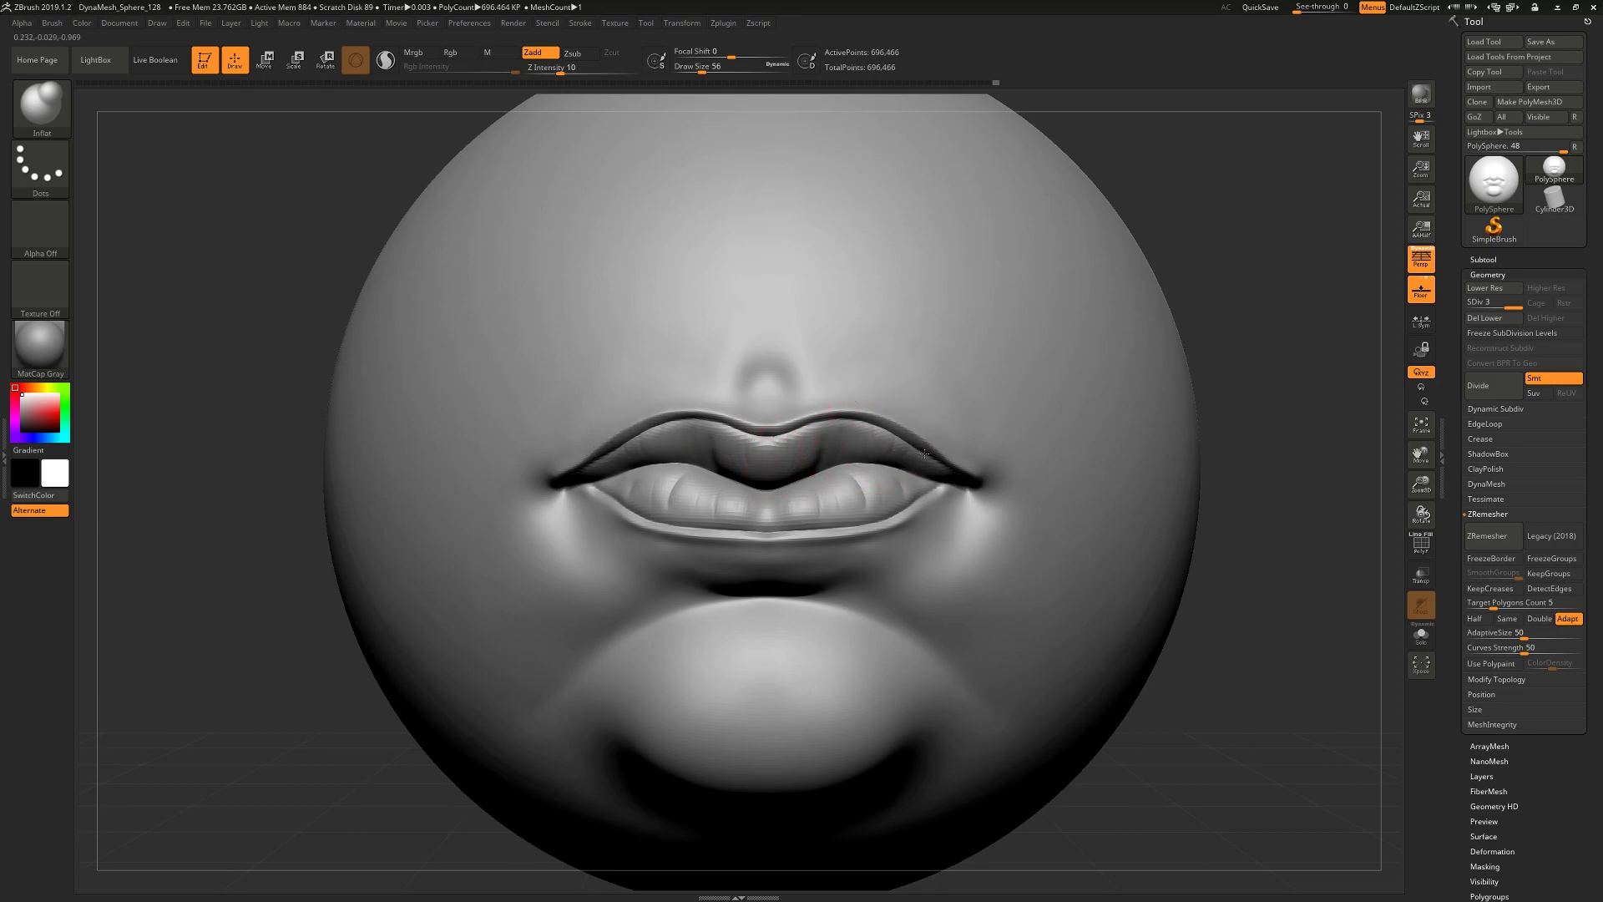
Render the front view of the sculpted lips with Best-Preview Render
{"action": "mouse_move", "coordinate": [1322, 620]}
{"action": "left_mouse_down"}
{"action": "mouse_move", "coordinate": [1386, 630]}
{"action": "mouse_move", "coordinate": [1288, 648]}
{"action": "left_mouse_up"}
{"action": "left_click", "coordinate": [1421, 94]}
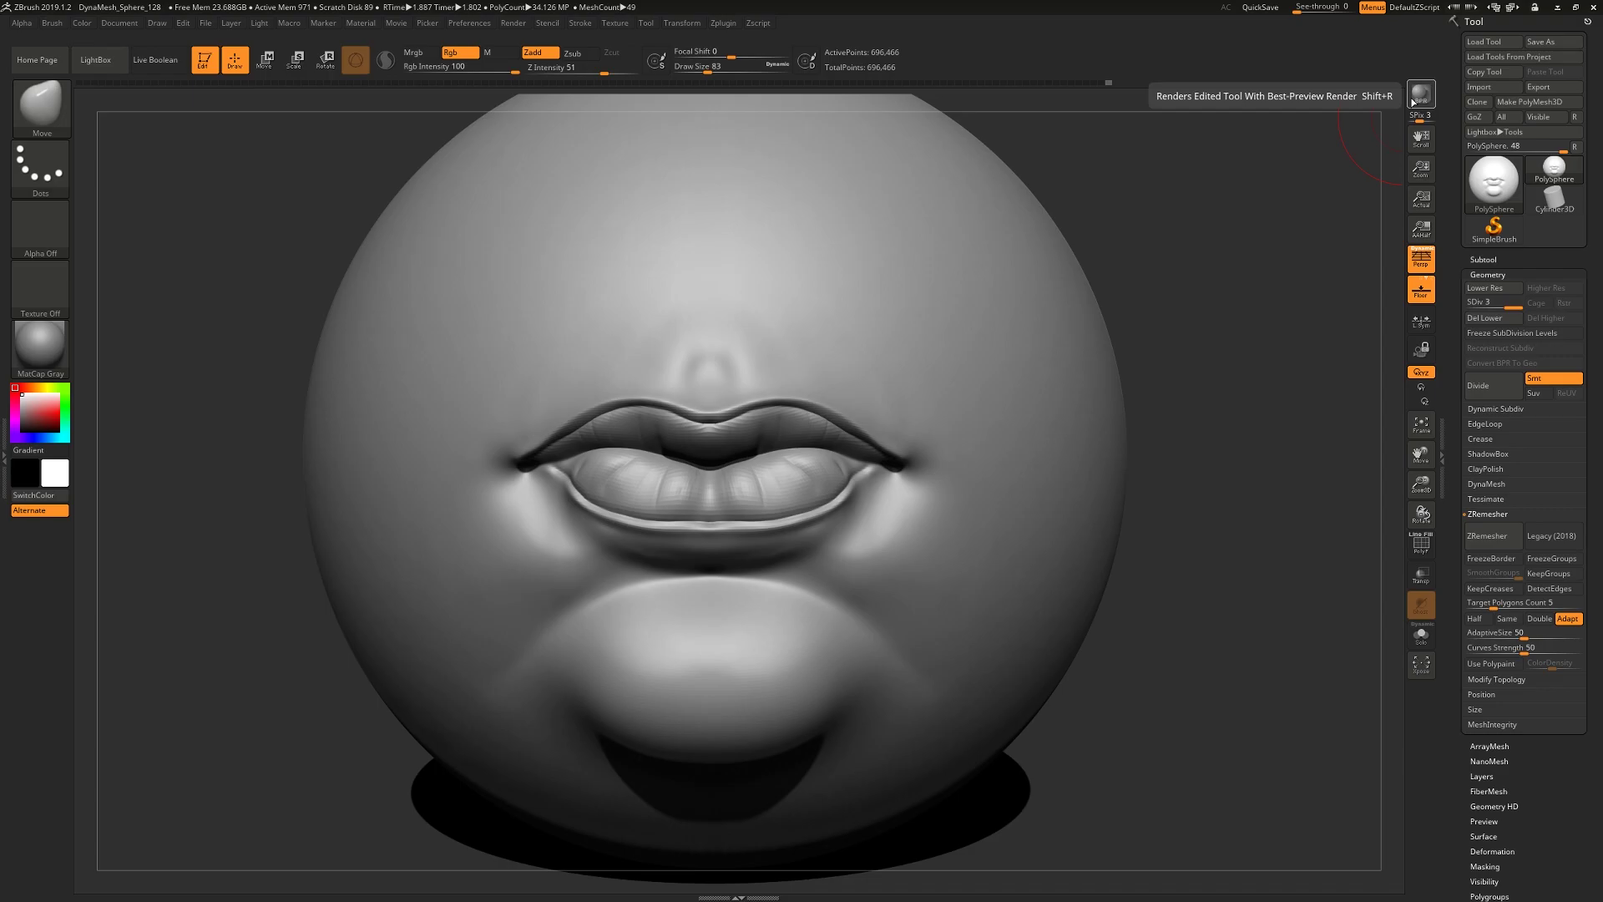